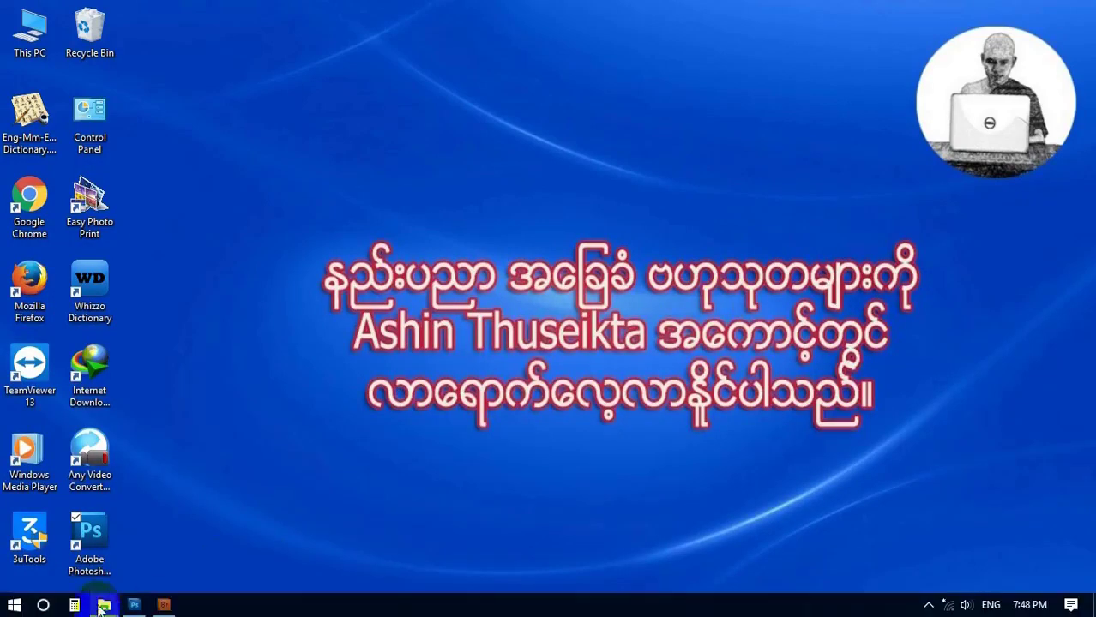
# Bring Photoshop CS5 to the front and launch Bridge from the application bar.
pyautogui.click(133, 606)
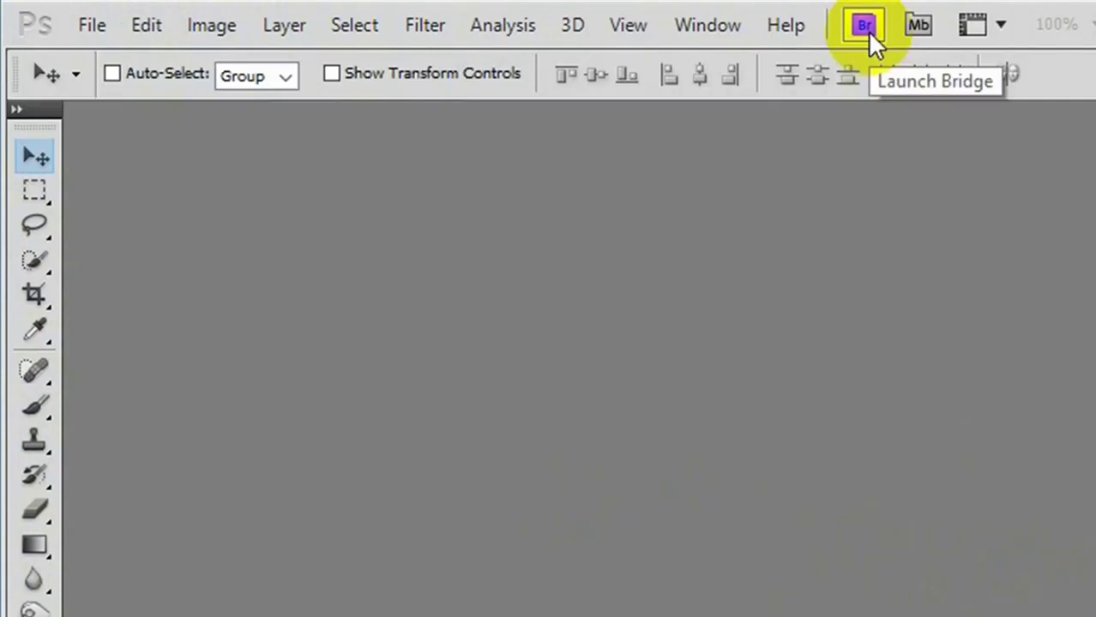
pyautogui.click(864, 29)
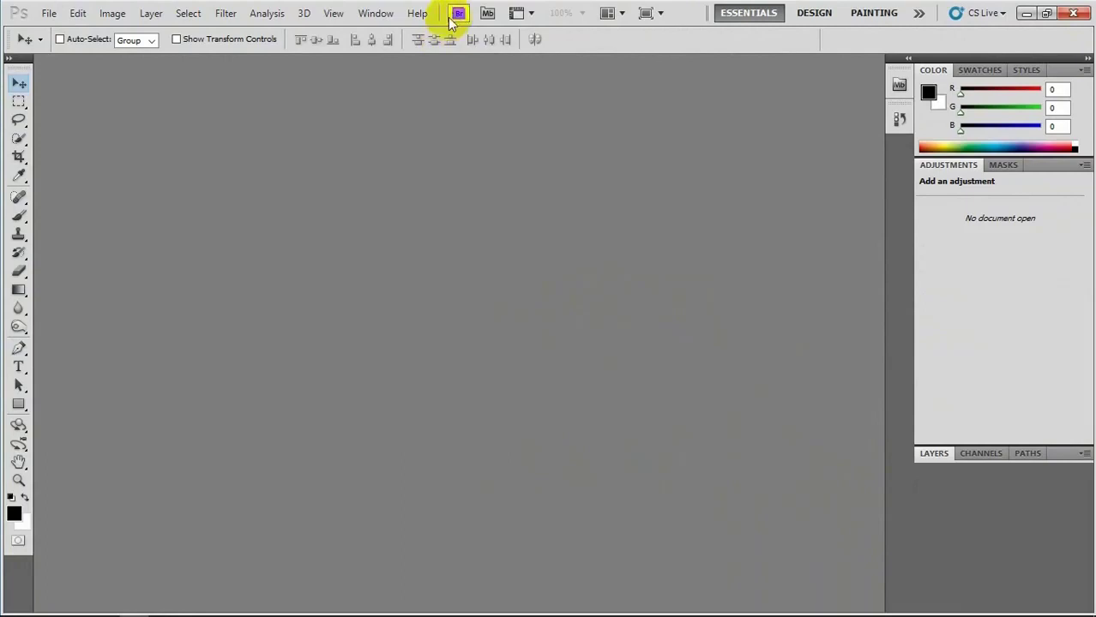
pyautogui.click(49, 15)
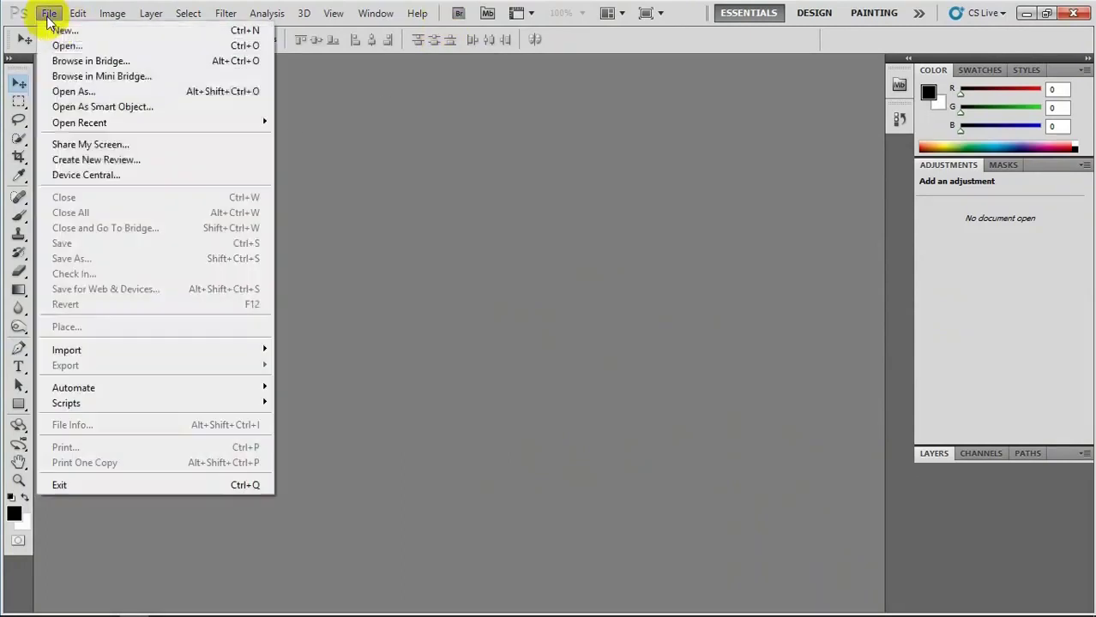
pyautogui.click(56, 42)
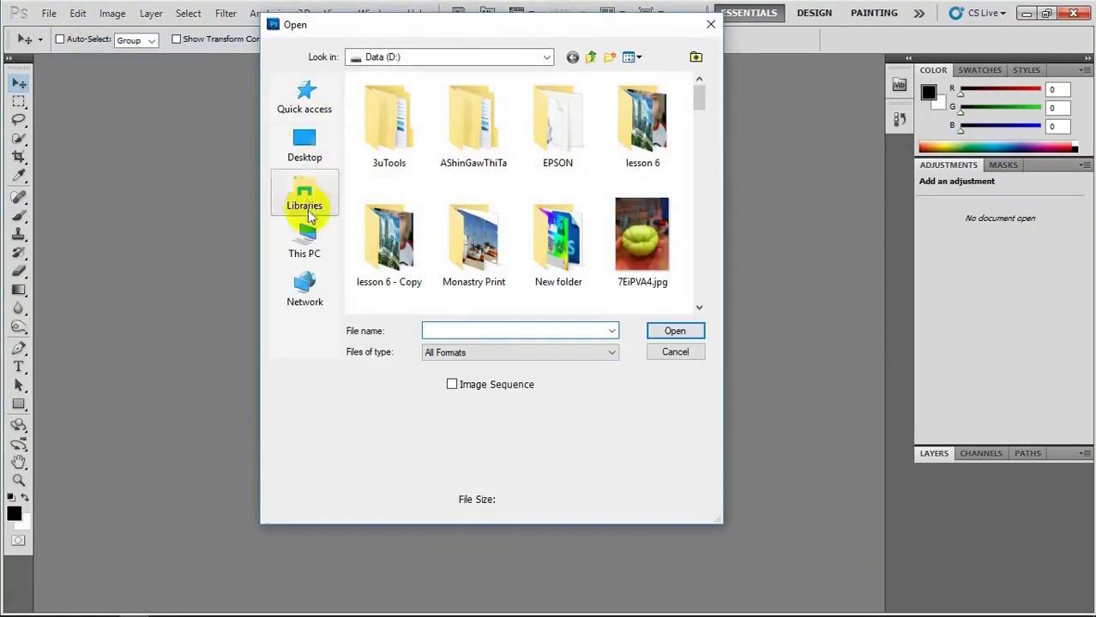
pyautogui.click(331, 239)
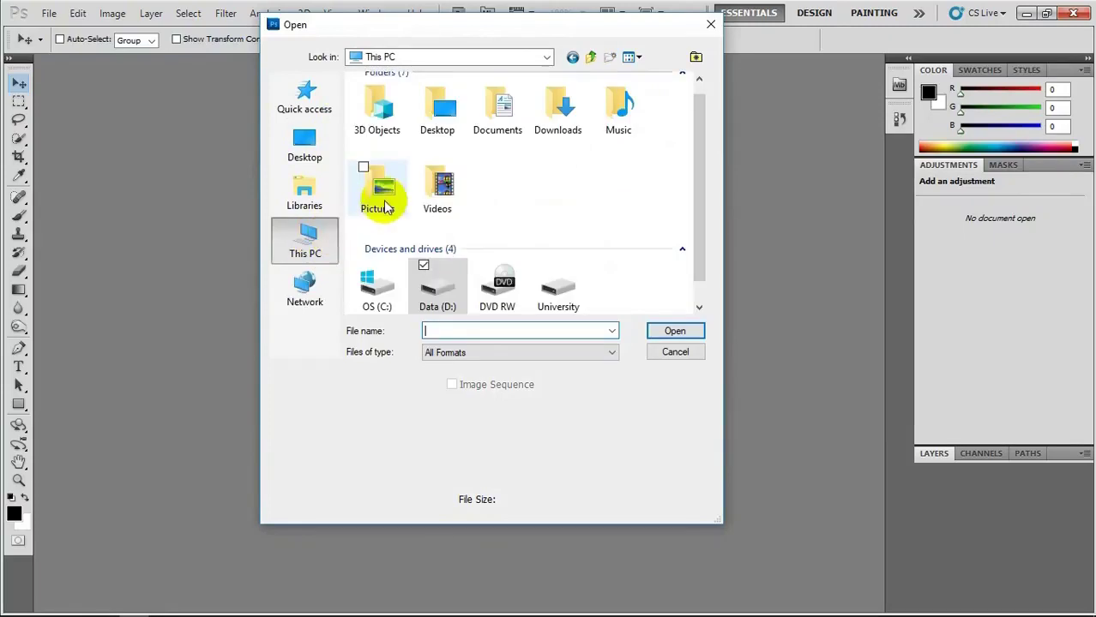
pyautogui.doubleClick(383, 200)
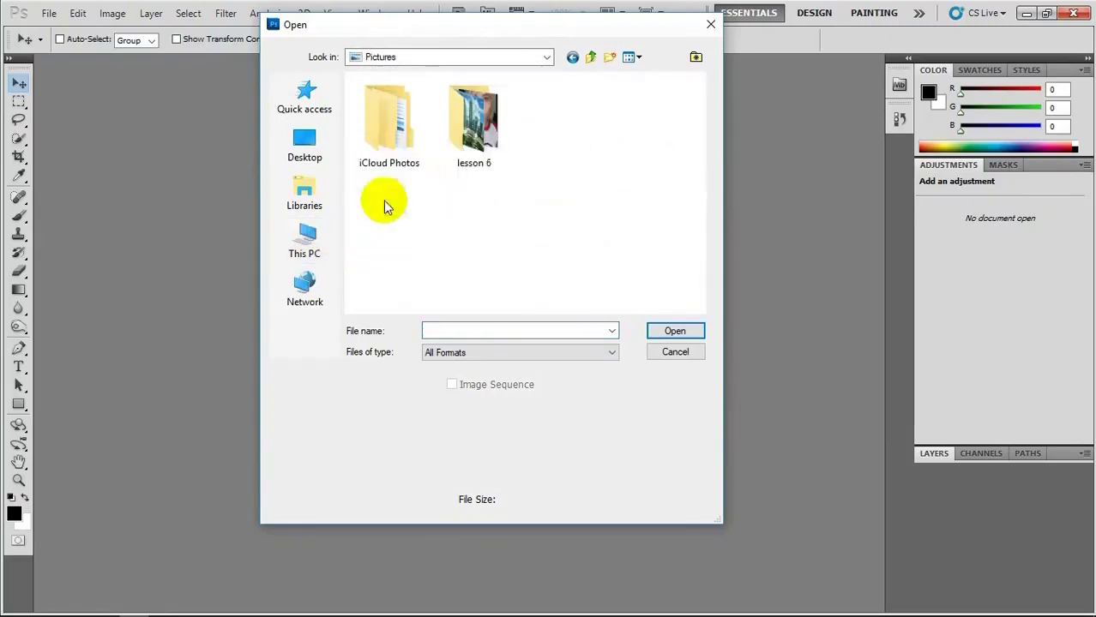
pyautogui.doubleClick(480, 117)
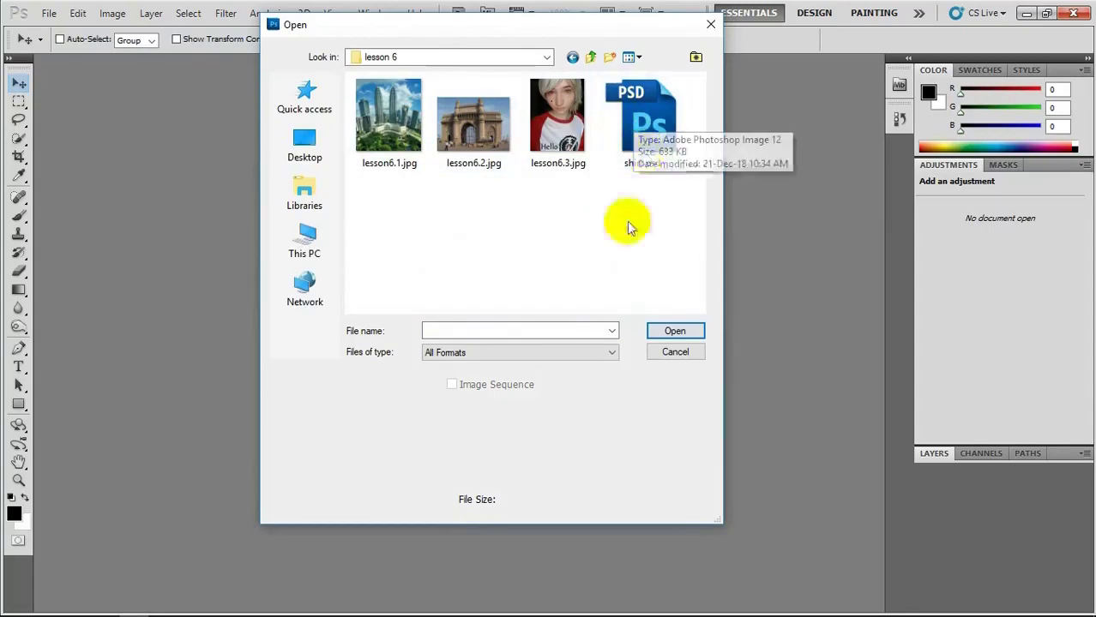
pyautogui.click(674, 360)
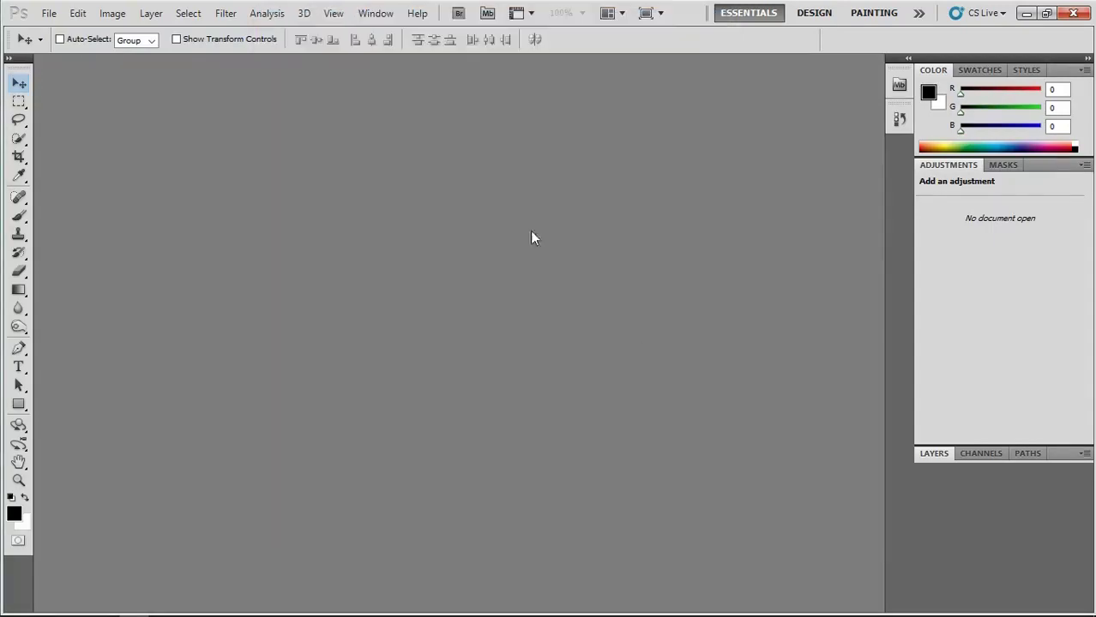
# In Bridge, browse into Pictures and the lesson 6 folder.
pyautogui.click(458, 13)
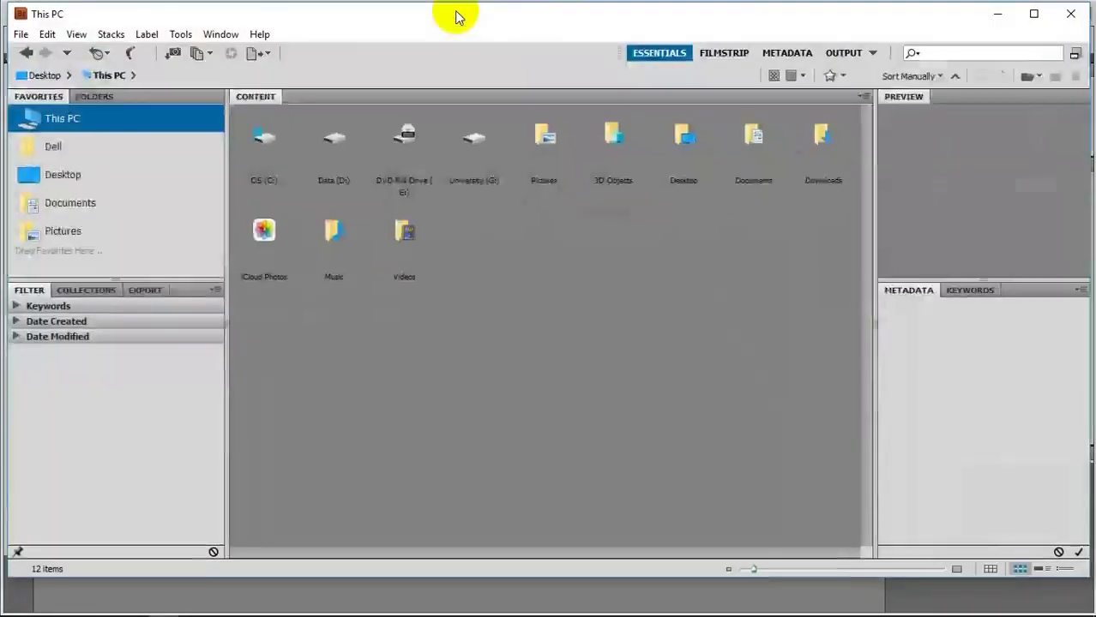
pyautogui.doubleClick(543, 139)
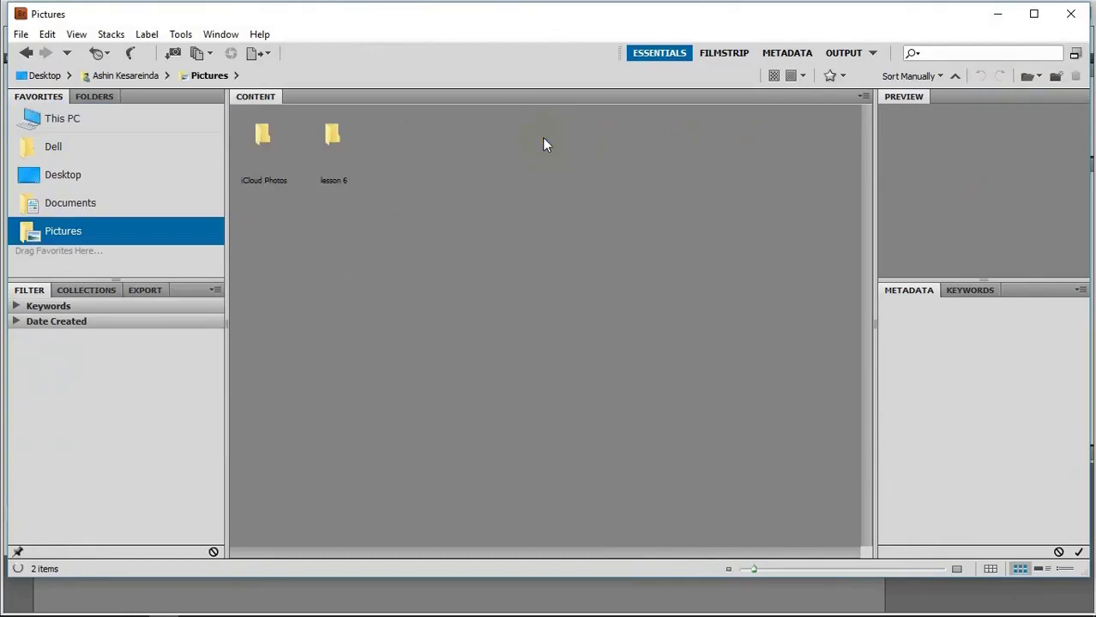
pyautogui.doubleClick(329, 139)
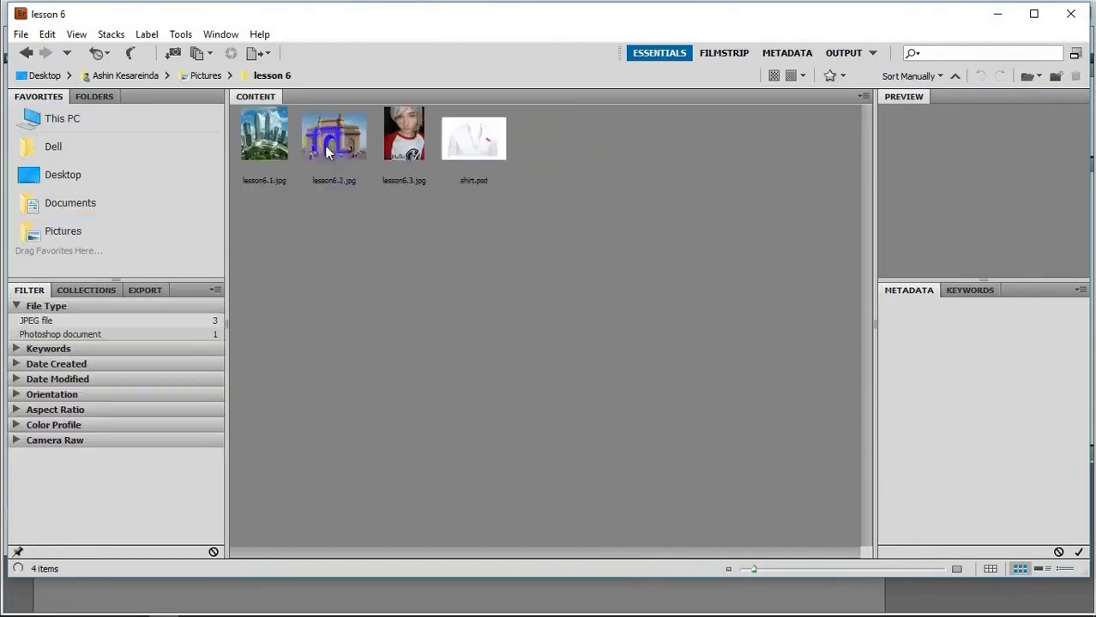
pyautogui.doubleClick(474, 142)
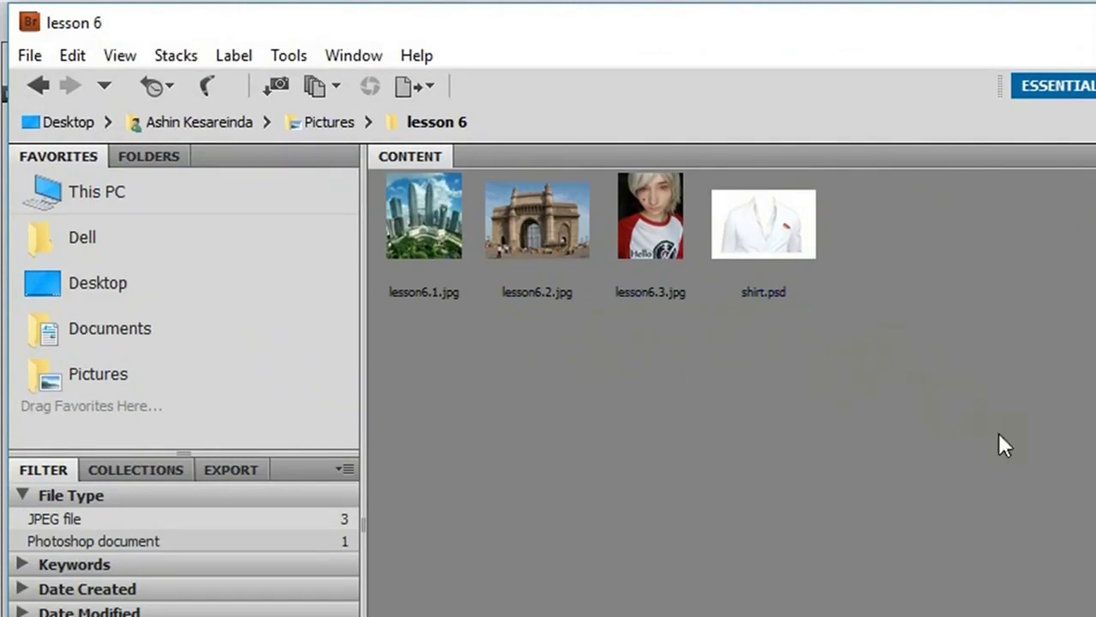
# Select the three lesson6 JPEGs and open them in Camera Raw.
pyautogui.moveTo(1026, 448); pyautogui.dragTo(269, 190)
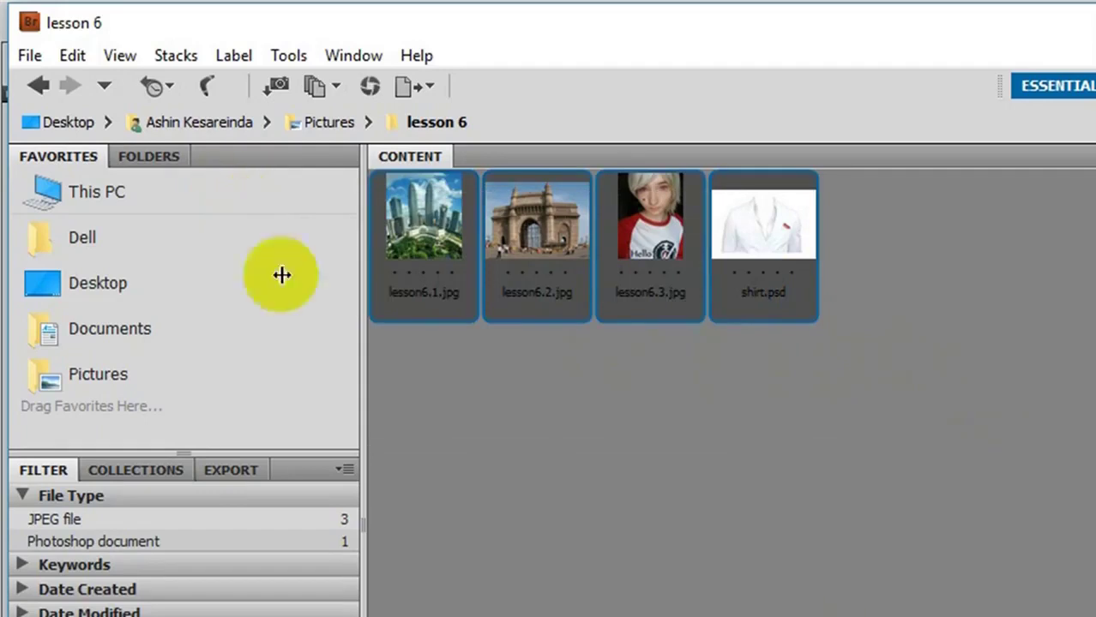
pyautogui.click(842, 614)
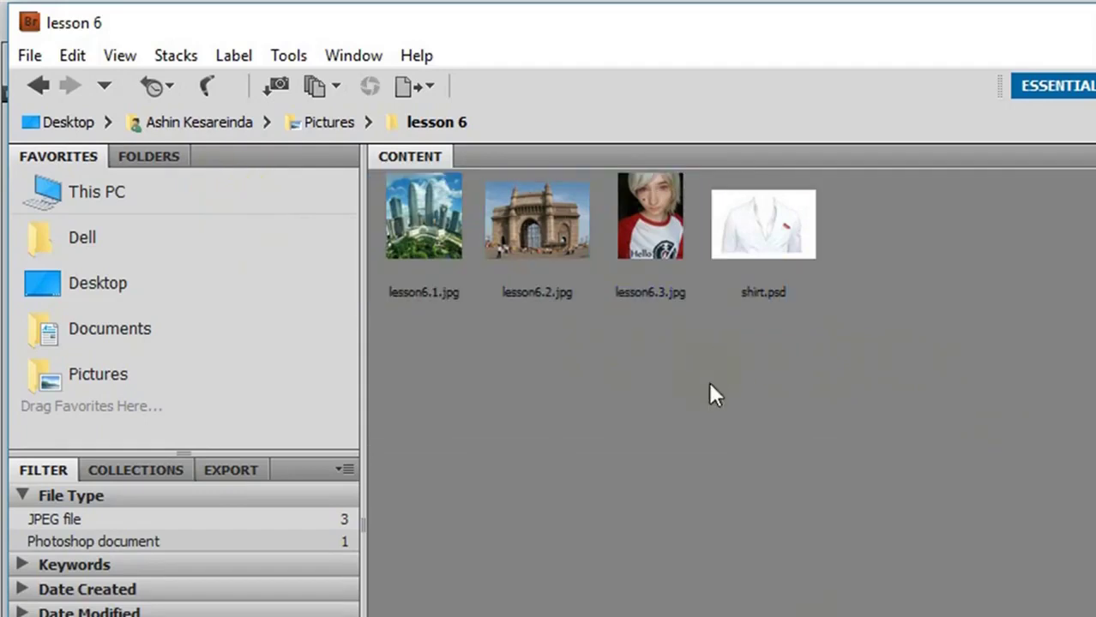
pyautogui.moveTo(693, 384); pyautogui.dragTo(336, 204)
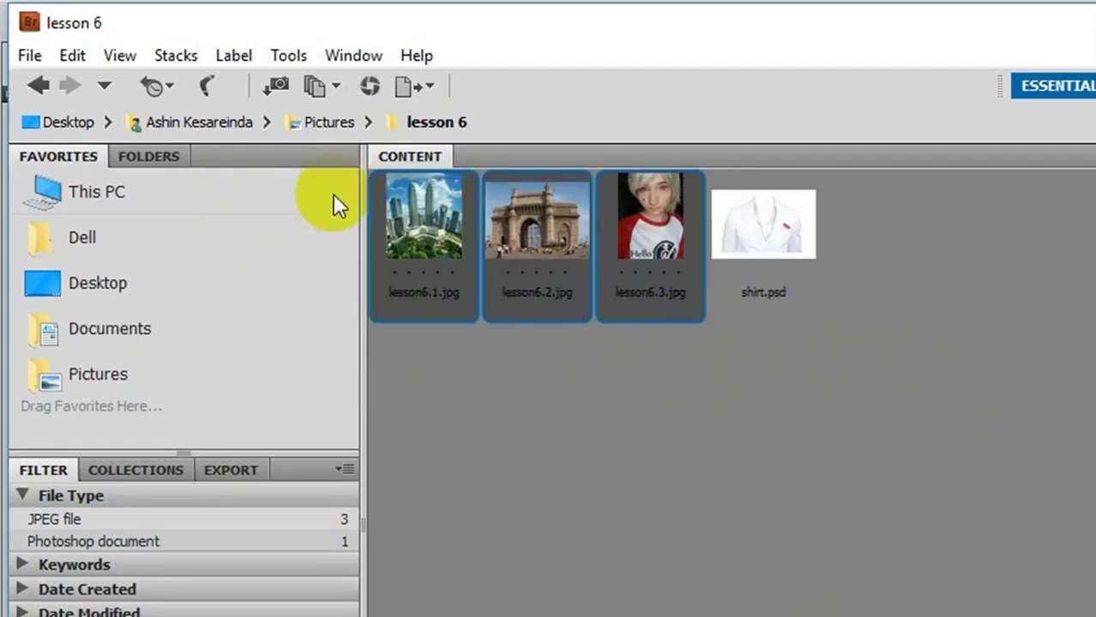
pyautogui.click(30, 57)
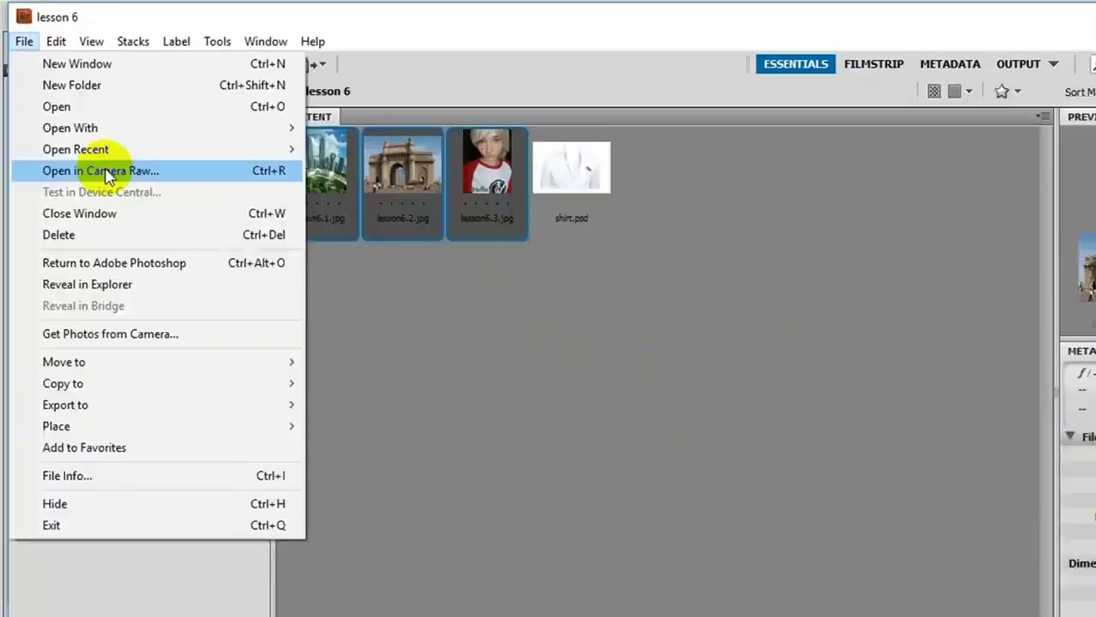
pyautogui.click(93, 148)
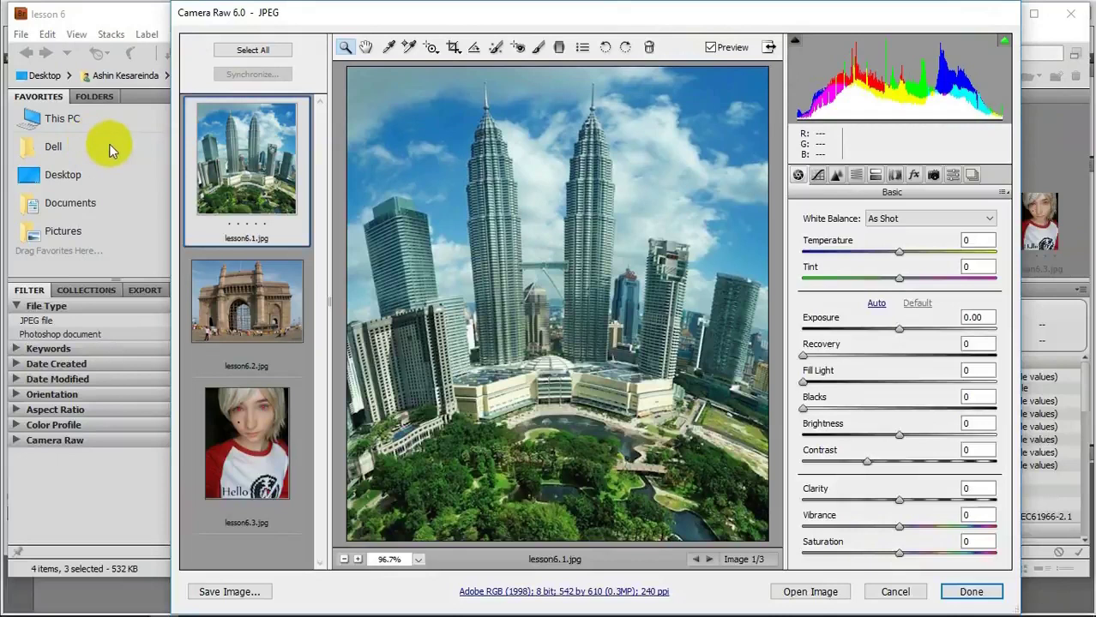
# Make Camera Raw full screen, toggle Preview, and browse the thumbnails back to lesson6.1.jpg.
pyautogui.click(769, 49)
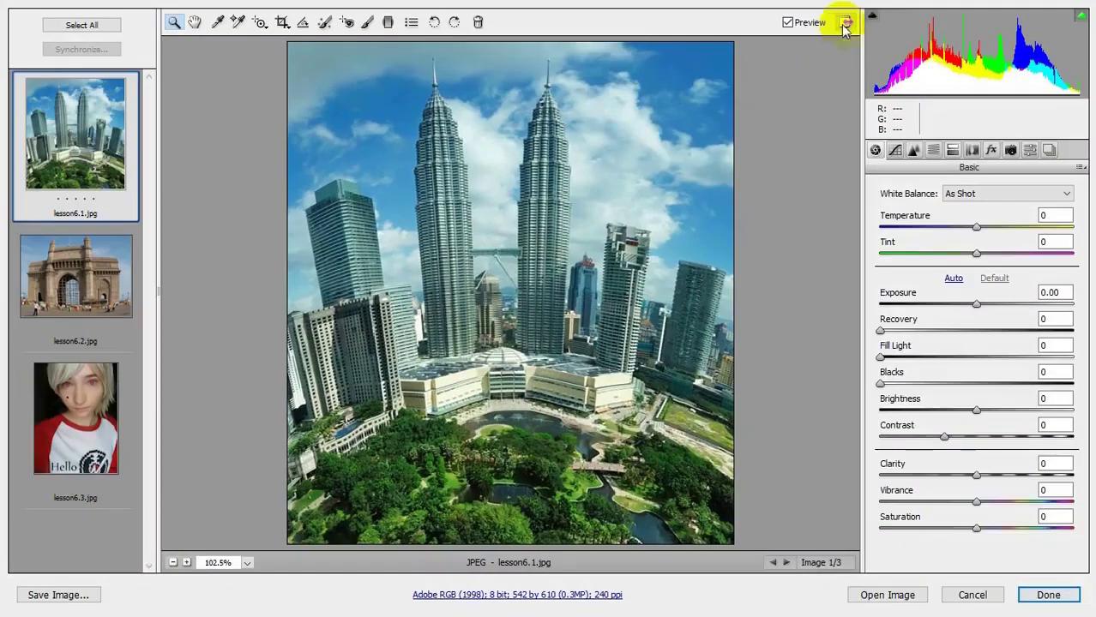
pyautogui.click(787, 24)
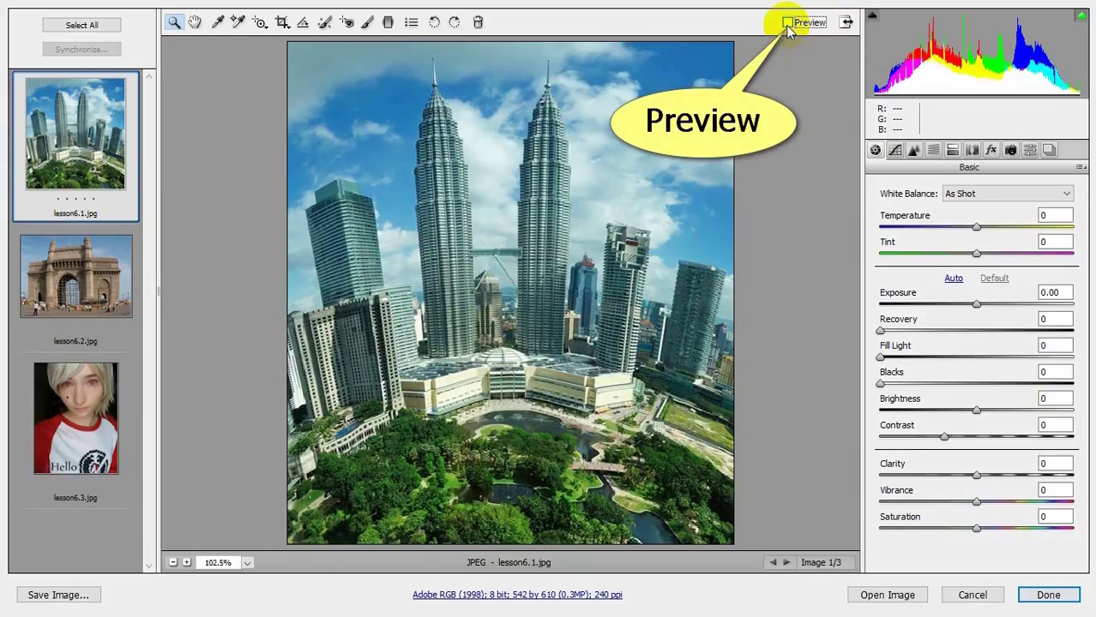
pyautogui.click(787, 25)
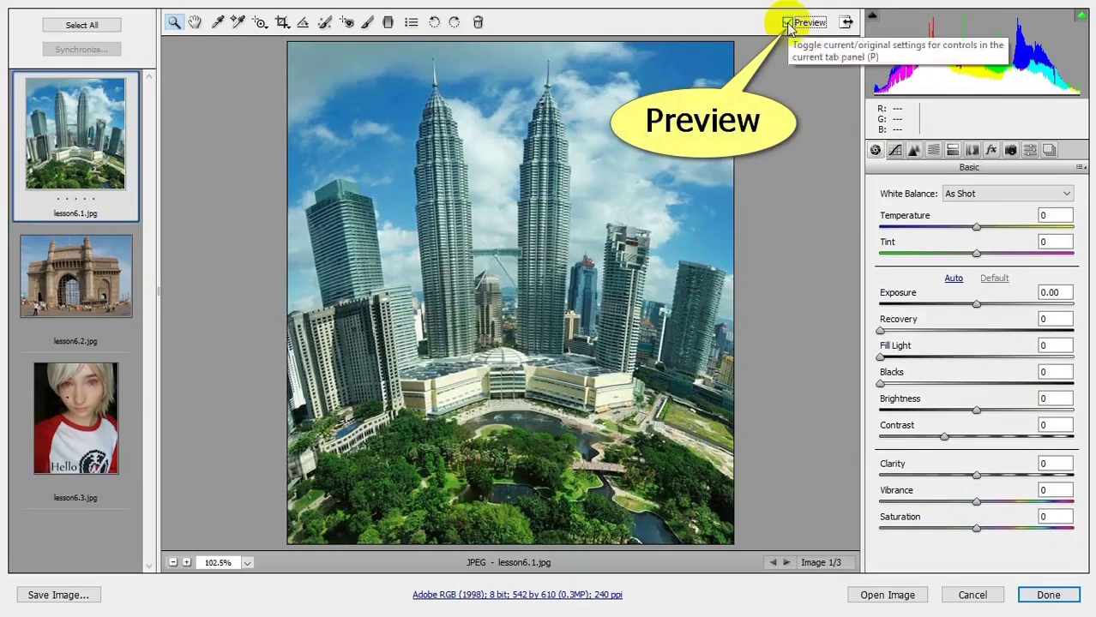
pyautogui.click(95, 288)
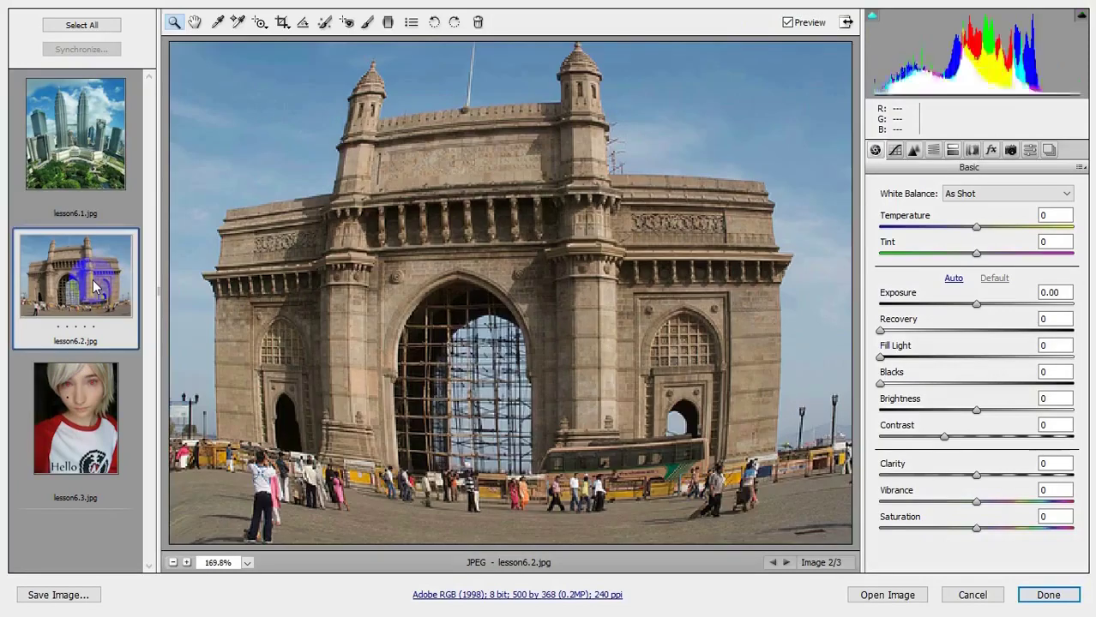
pyautogui.click(75, 396)
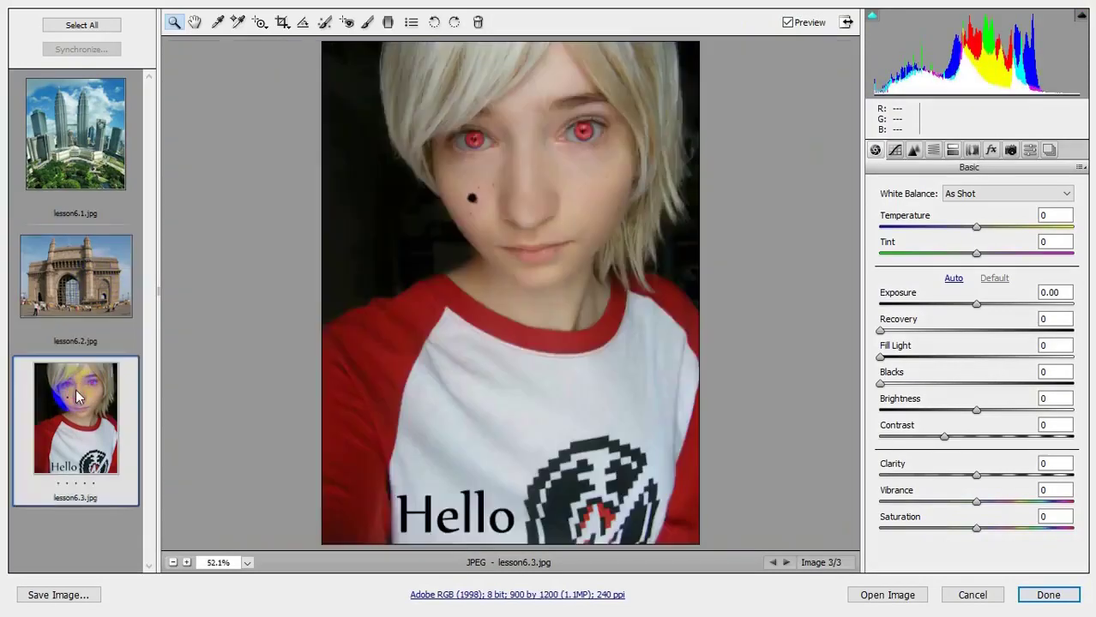
pyautogui.click(101, 168)
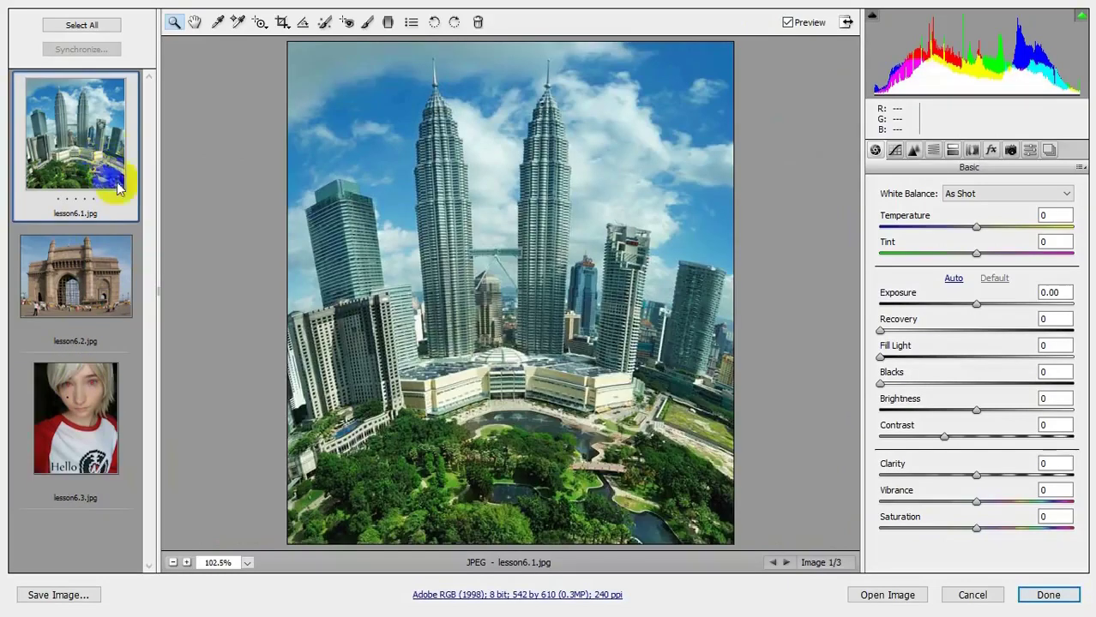
# Zoom into the left tower top up to 400%, then back out to 200%.
pyautogui.click(174, 24)
pyautogui.click(437, 183)
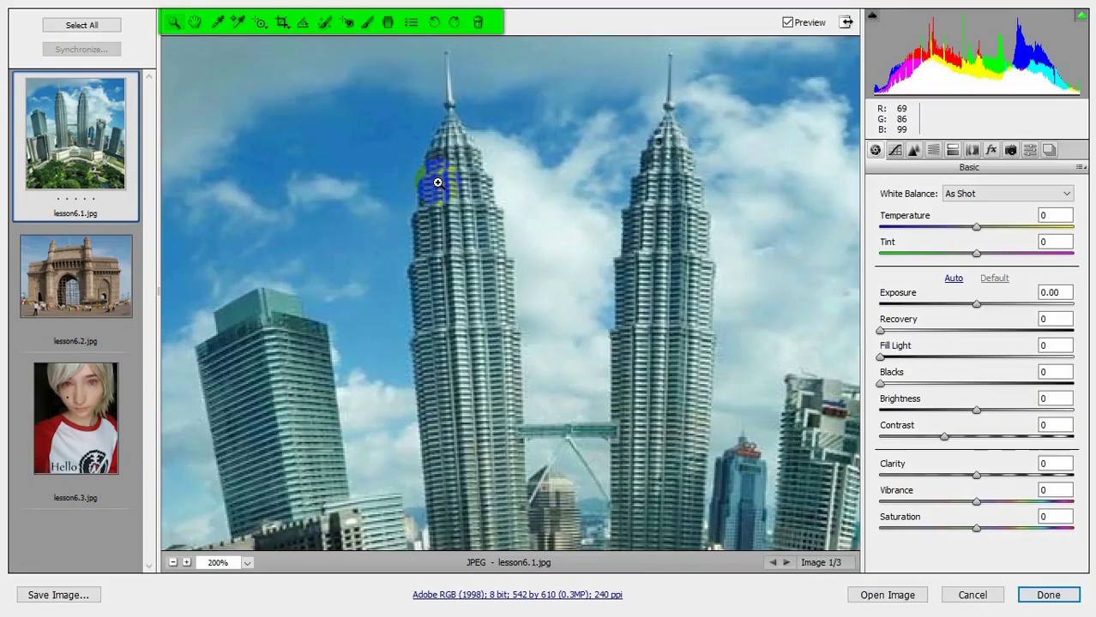
pyautogui.click(437, 183)
pyautogui.click(438, 183)
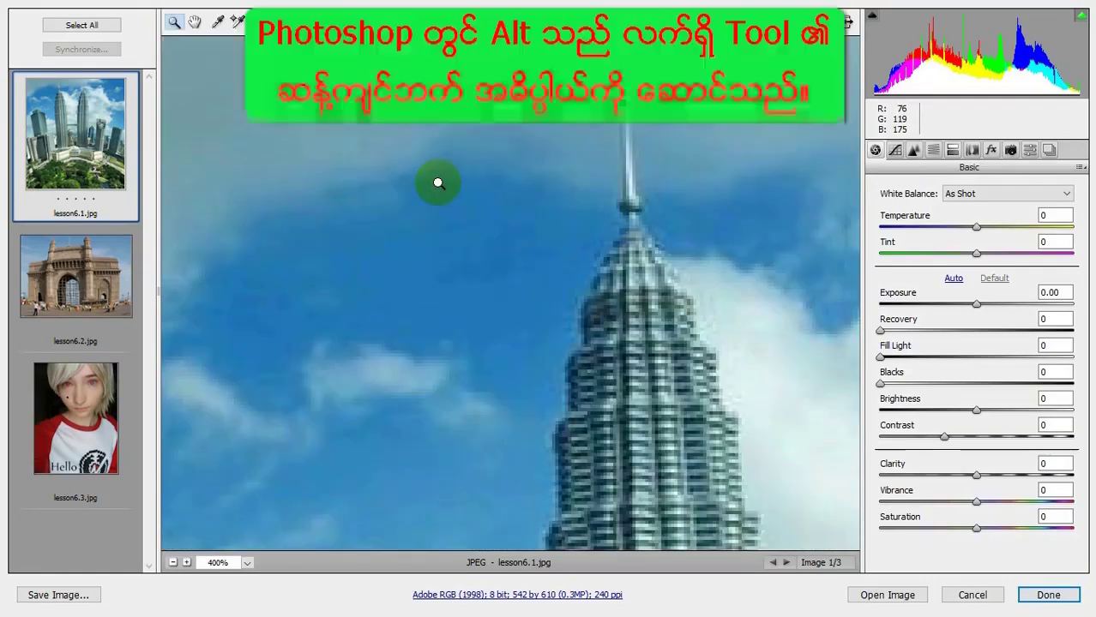
pyautogui.press('alt')
pyautogui.keyDown('alt'); pyautogui.click(438, 183); pyautogui.keyUp('alt')
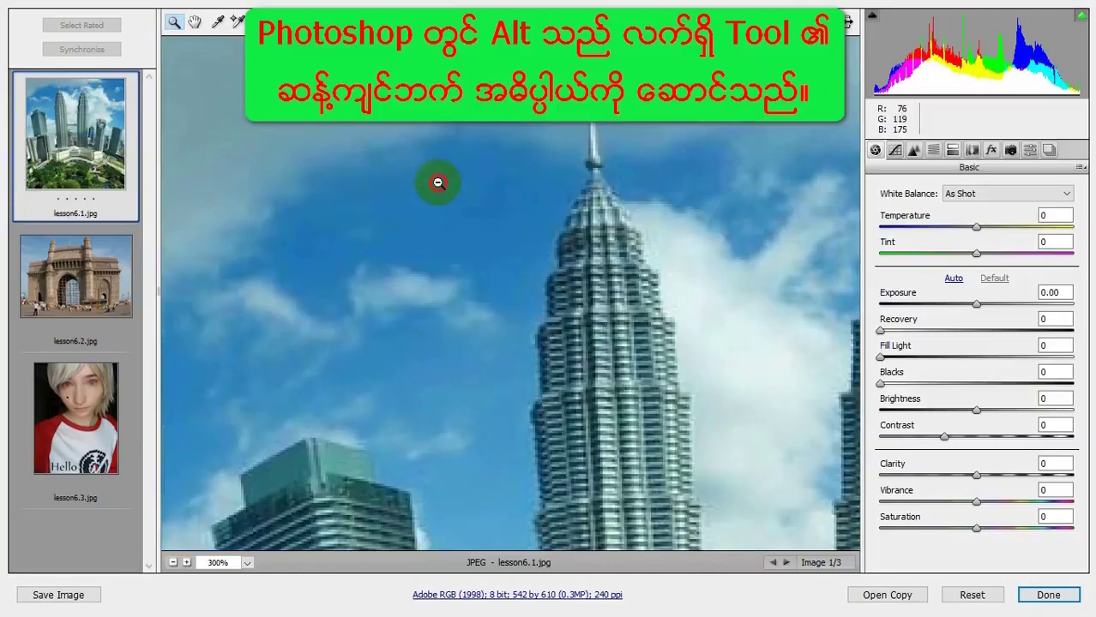
pyautogui.keyDown('alt'); pyautogui.click(437, 183); pyautogui.keyUp('alt')
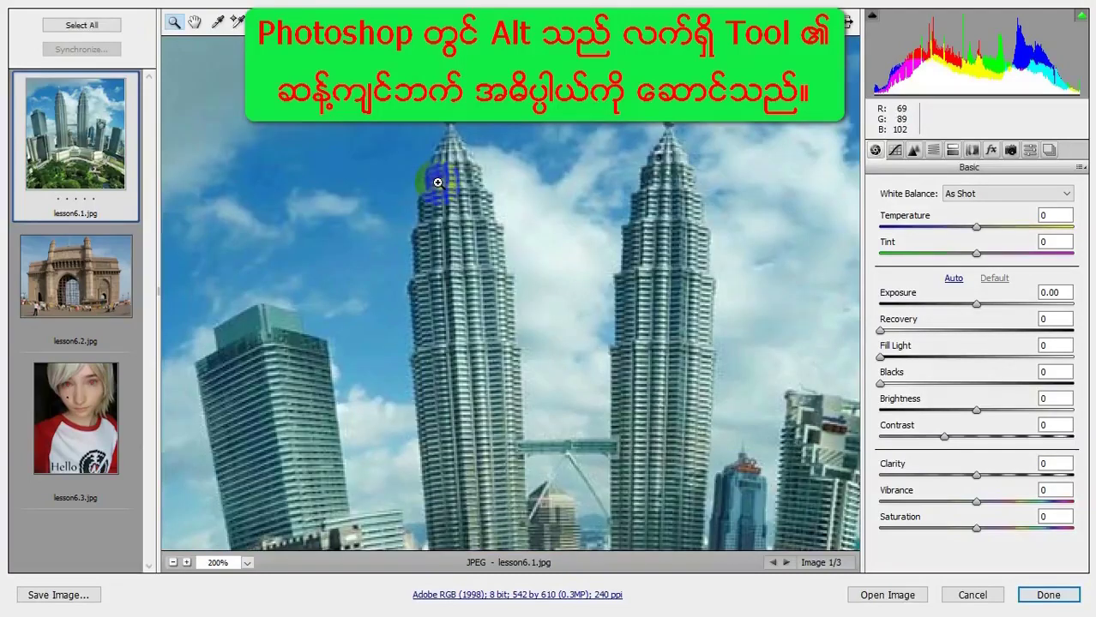
# Pan the 200% view down the towers, then fit the whole photo in the preview.
pyautogui.click(195, 23)
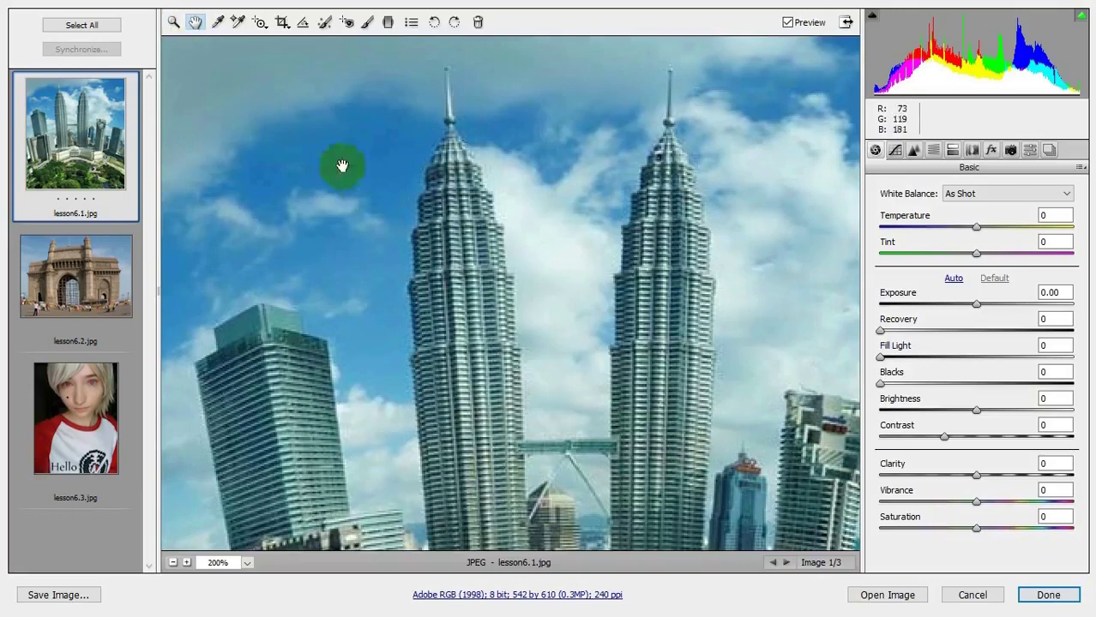
pyautogui.moveTo(519, 323)
pyautogui.mouseDown()
pyautogui.moveTo(432, 177)
pyautogui.moveTo(237, 193)
pyautogui.moveTo(372, 196)
pyautogui.moveTo(405, 225)
pyautogui.mouseUp()
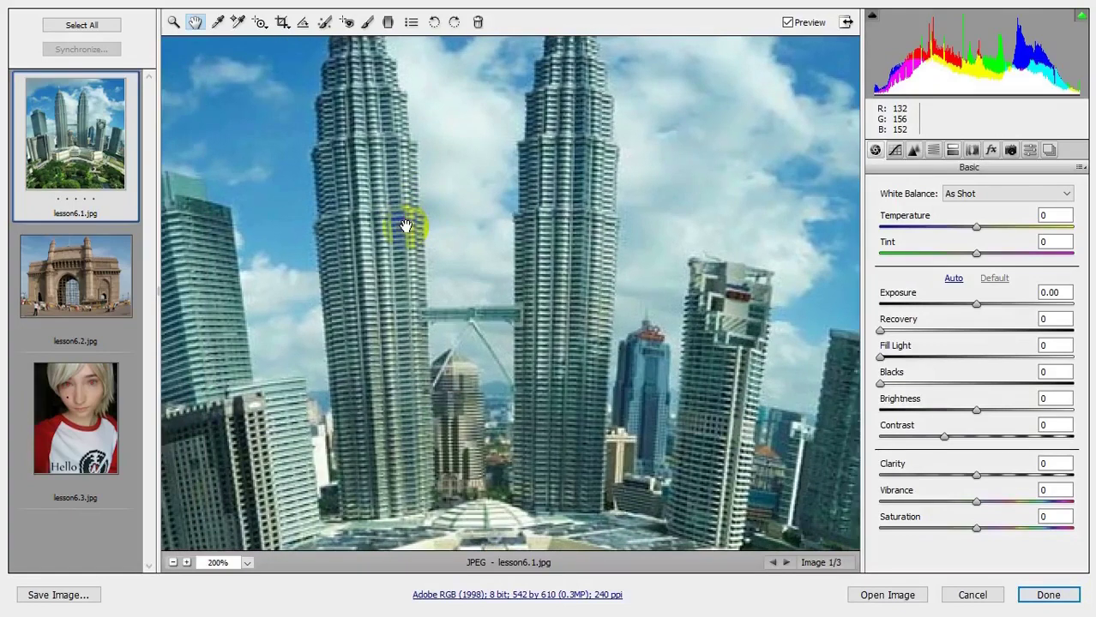
pyautogui.hotkey('ctrl', '0')
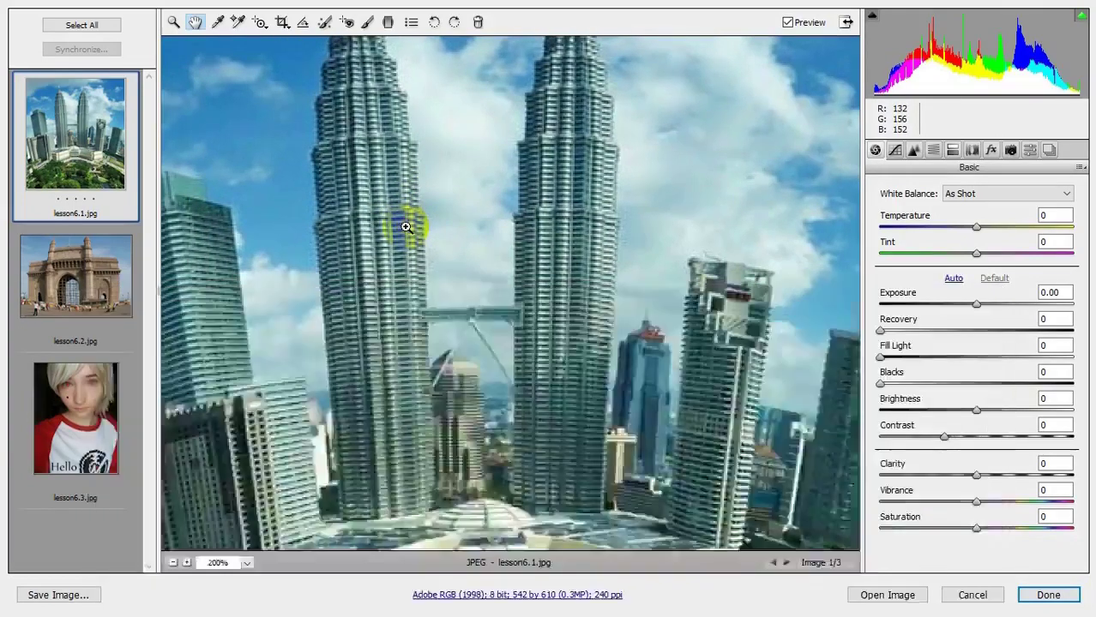
pyautogui.hotkey('ctrl', '0')
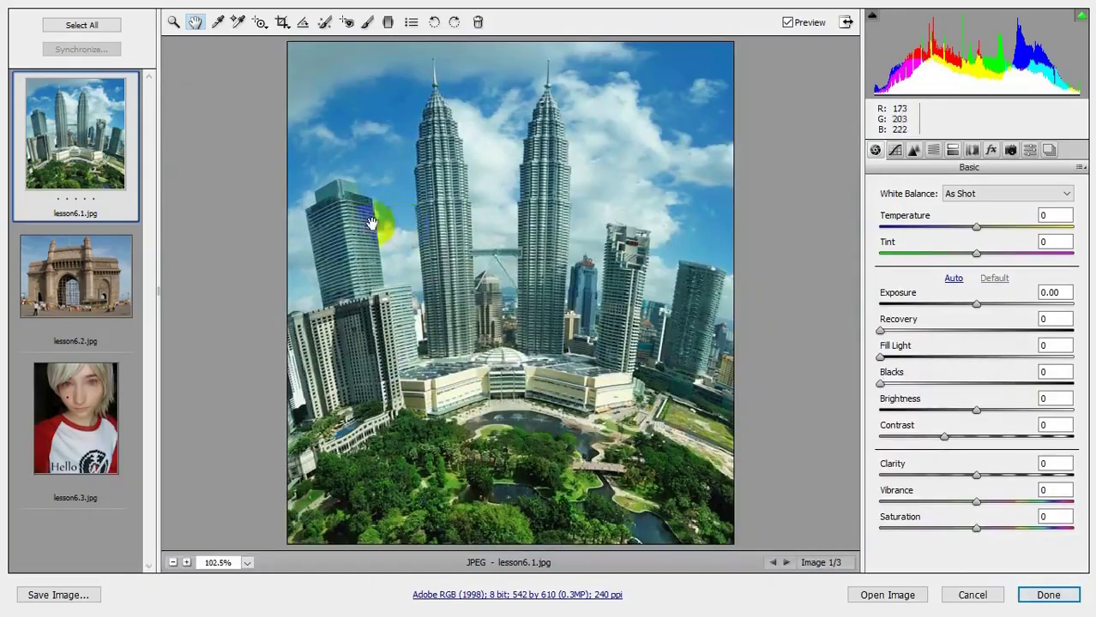
# Sample white balance from the sky, then set Temperature +16 and Tint -2.
pyautogui.click(218, 23)
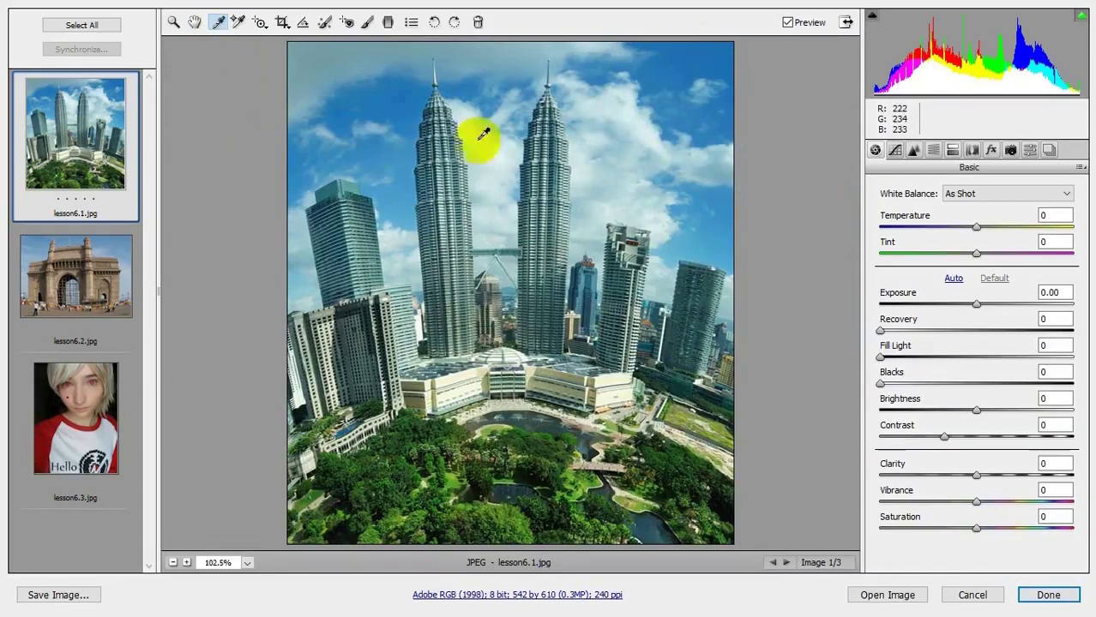
pyautogui.click(402, 104)
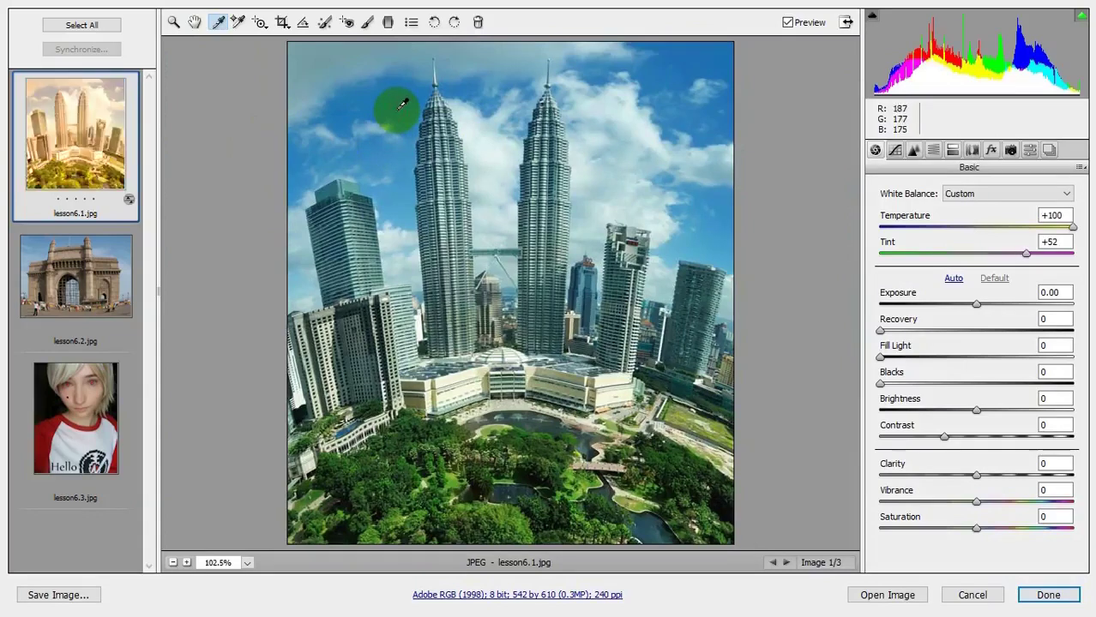
pyautogui.click(487, 147)
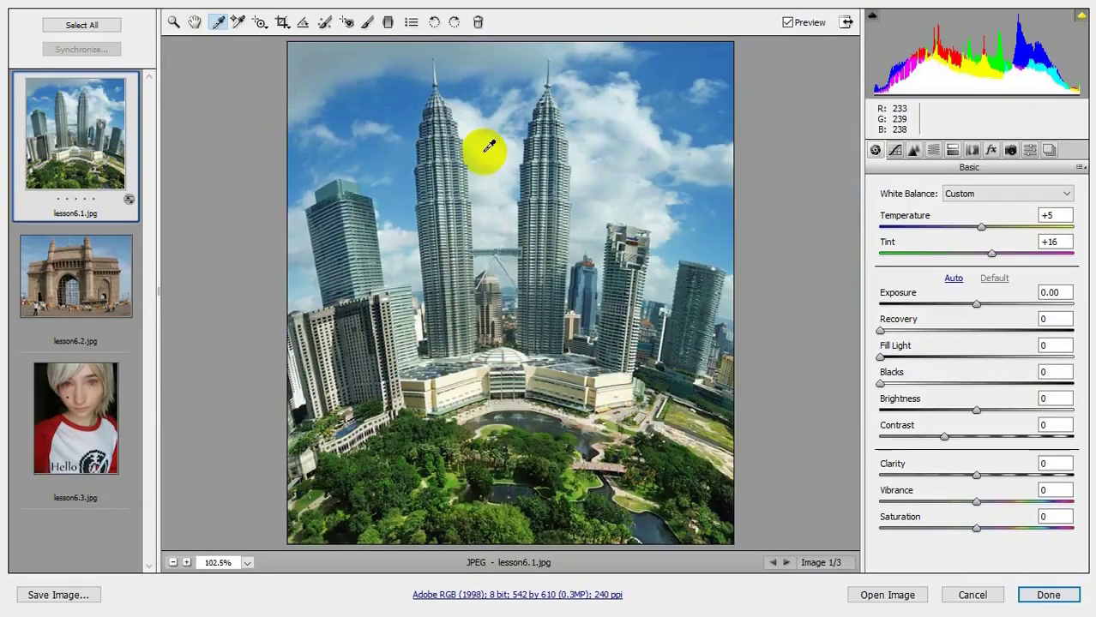
pyautogui.click(608, 151)
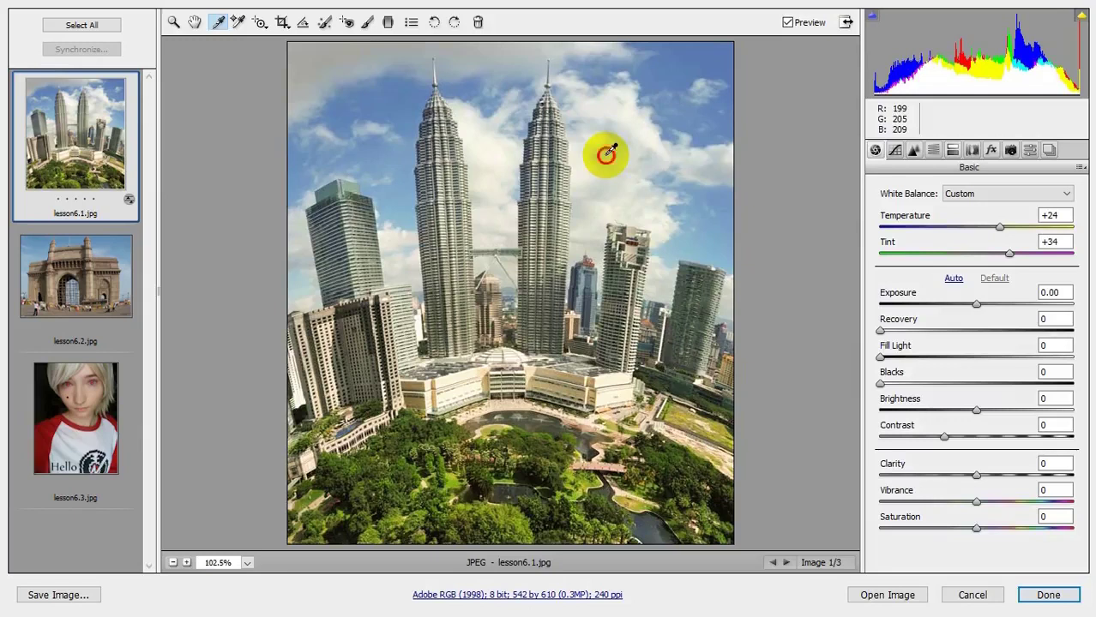
pyautogui.click(875, 152)
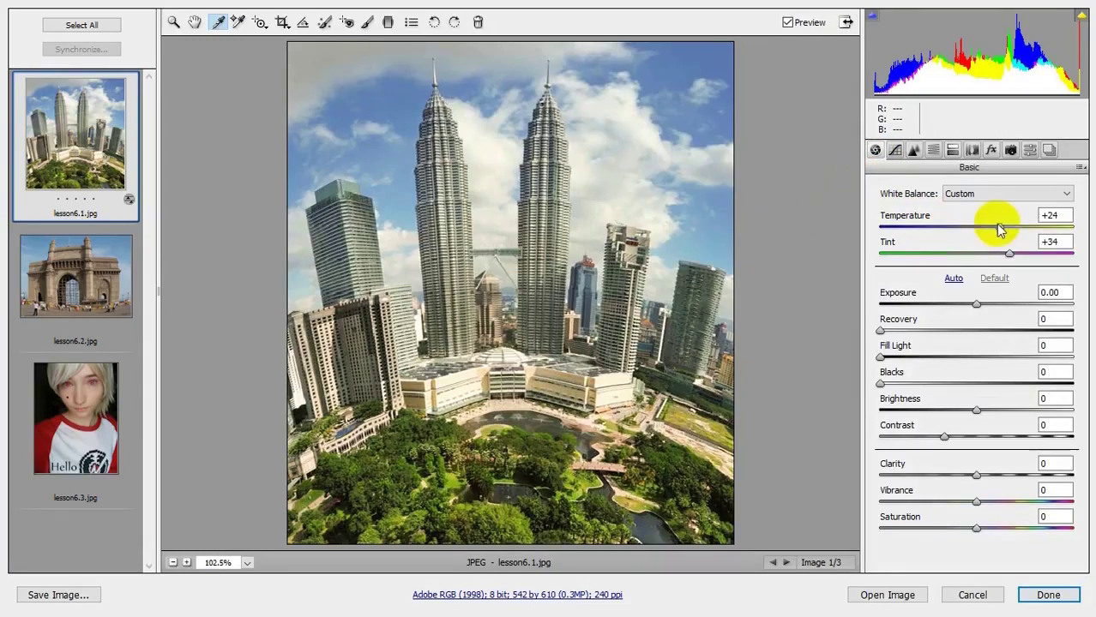
pyautogui.moveTo(1000, 230); pyautogui.dragTo(941, 238)
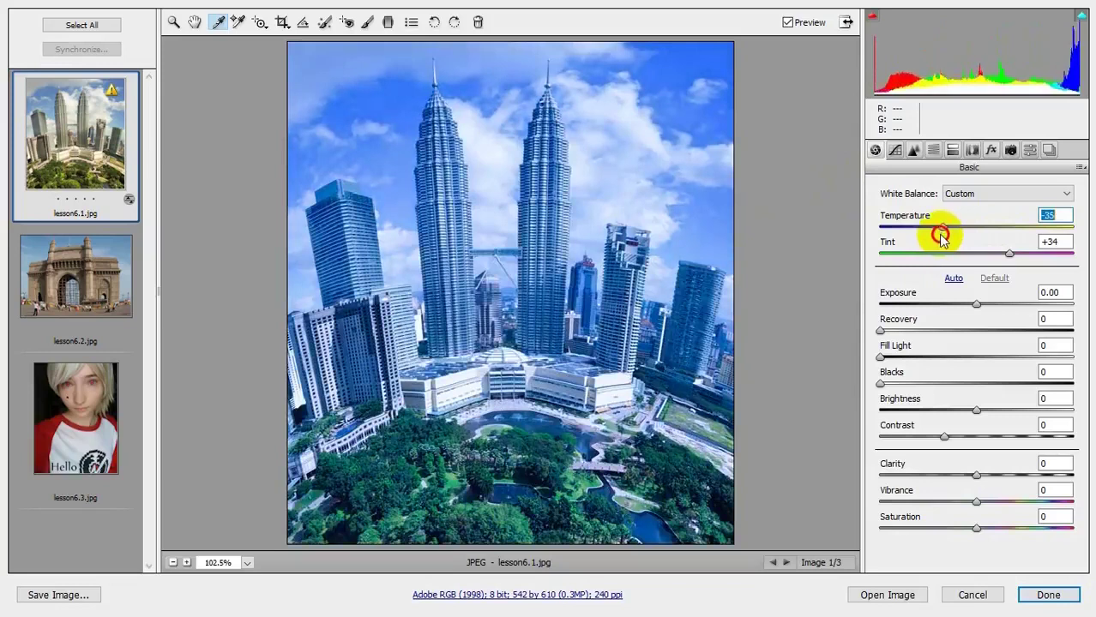
pyautogui.moveTo(941, 238); pyautogui.dragTo(990, 223)
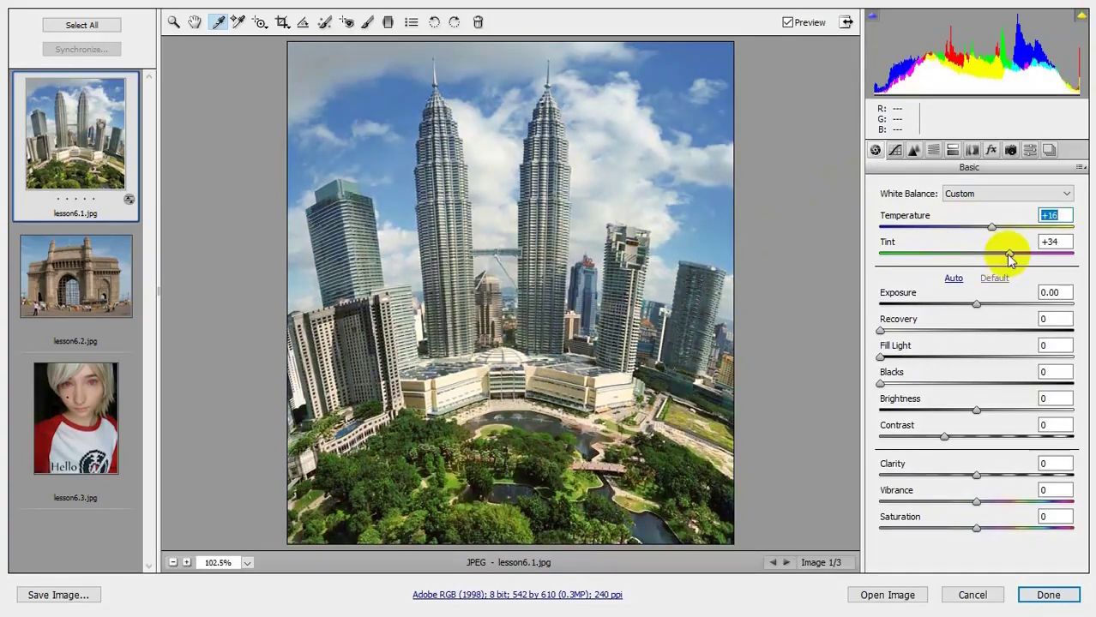
pyautogui.click(1004, 256)
pyautogui.moveTo(1004, 255)
pyautogui.mouseDown()
pyautogui.moveTo(896, 255)
pyautogui.moveTo(974, 255)
pyautogui.mouseUp()
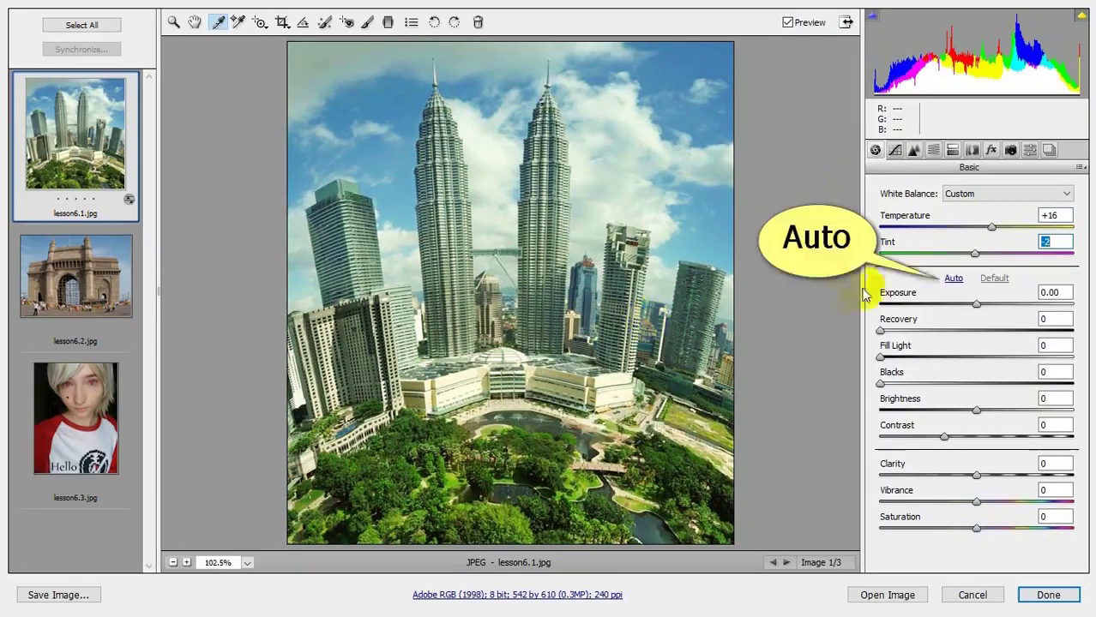
# Set Exposure -0.55, Recovery 3, Fill Light 6 and Blacks 14 in the Basic panel.
pyautogui.click(952, 279)
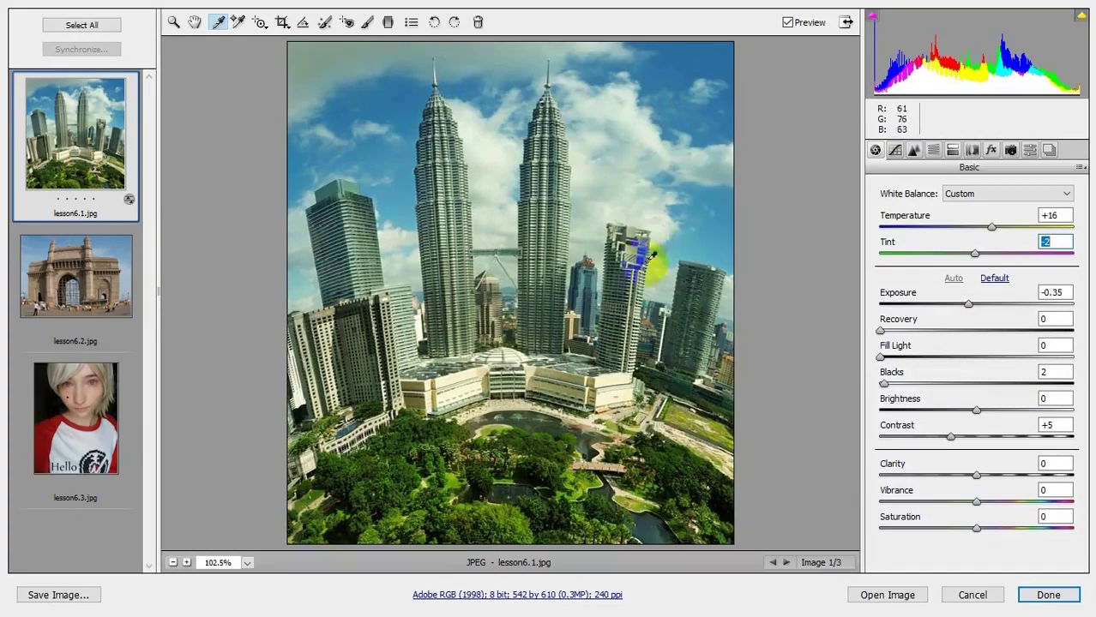
pyautogui.click(993, 279)
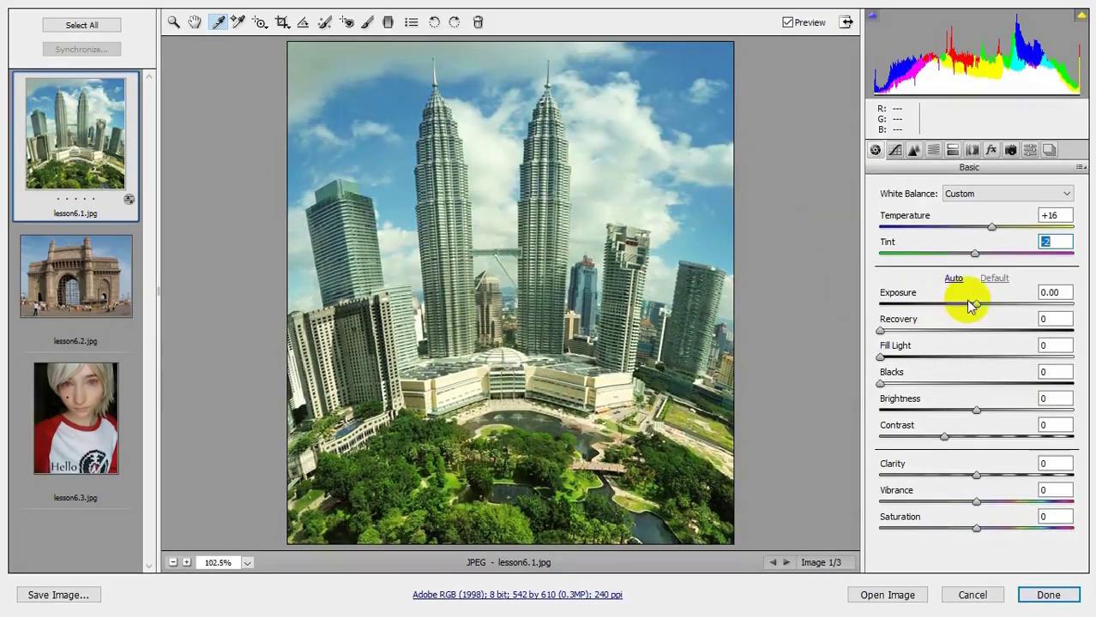
pyautogui.moveTo(976, 306)
pyautogui.mouseDown()
pyautogui.moveTo(915, 306)
pyautogui.moveTo(962, 304)
pyautogui.mouseUp()
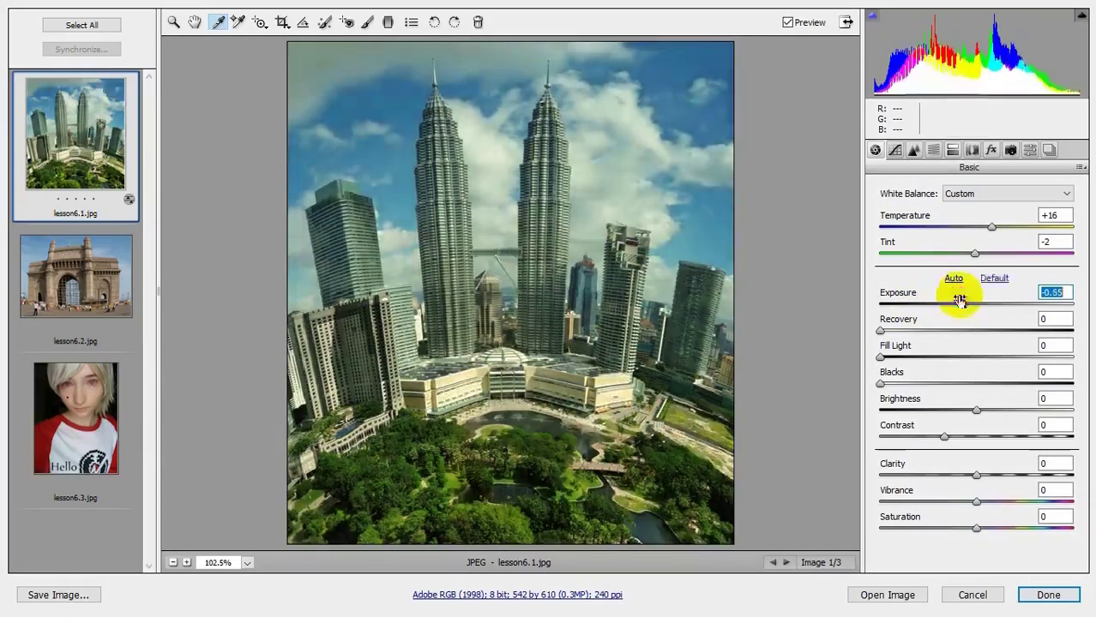
pyautogui.click(880, 332)
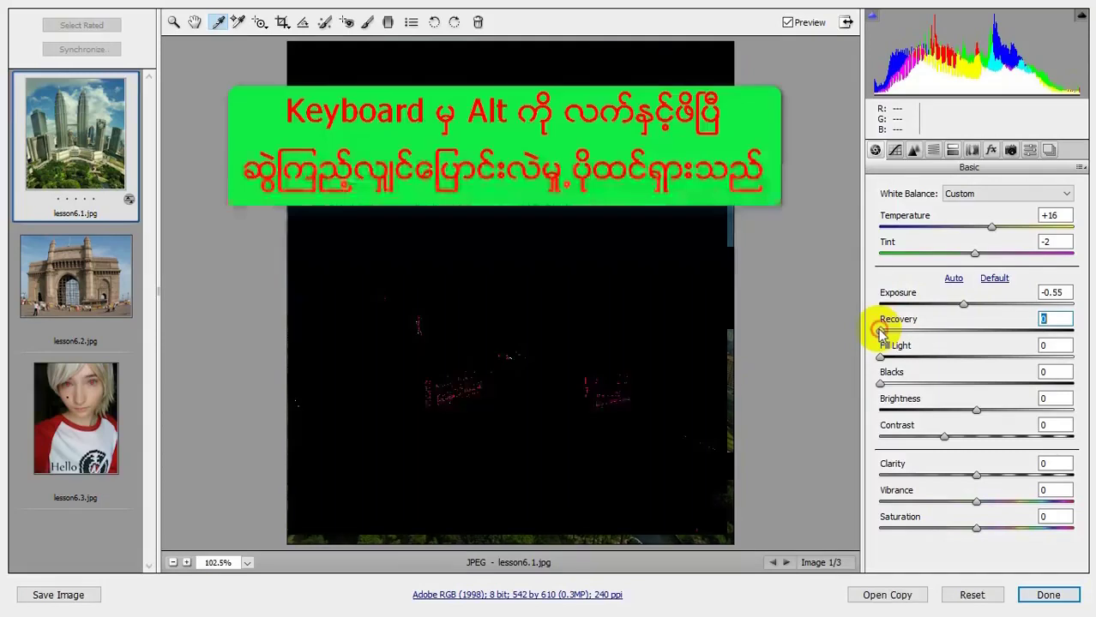
pyautogui.moveTo(880, 332)
pyautogui.mouseDown()
pyautogui.moveTo(921, 330)
pyautogui.moveTo(886, 332)
pyautogui.mouseUp()
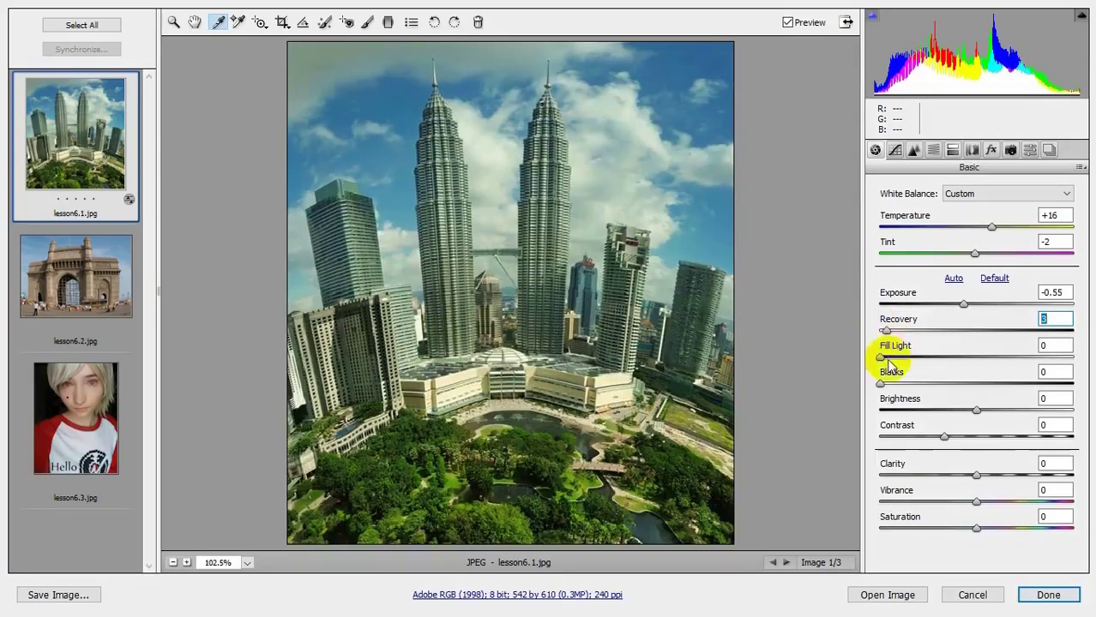
pyautogui.moveTo(880, 356)
pyautogui.mouseDown()
pyautogui.moveTo(917, 356)
pyautogui.moveTo(892, 357)
pyautogui.mouseUp()
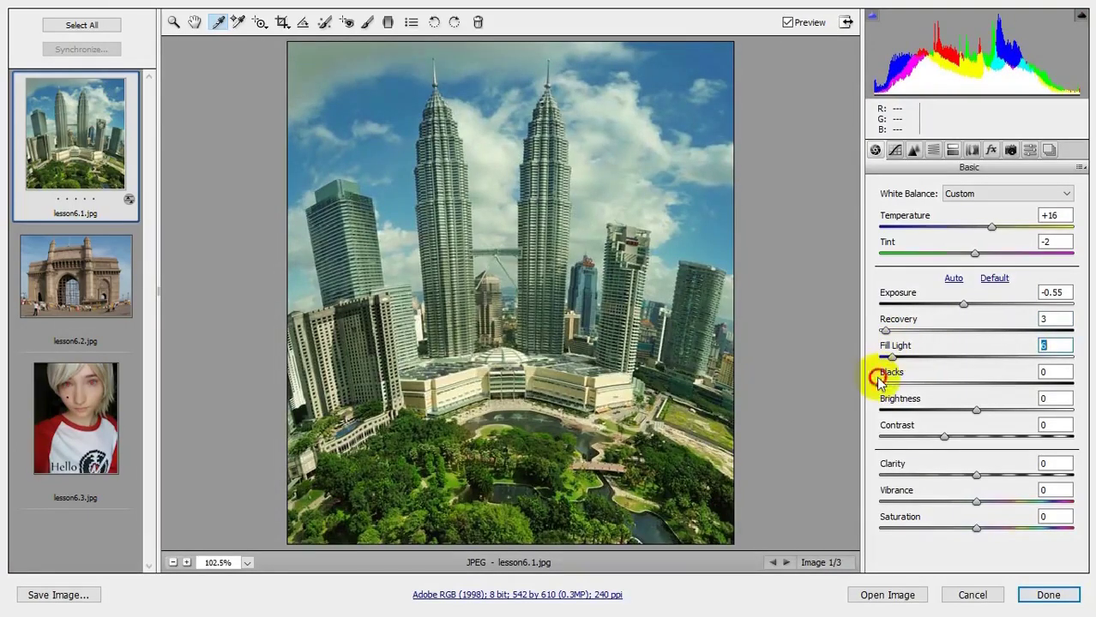
pyautogui.moveTo(881, 383)
pyautogui.mouseDown()
pyautogui.moveTo(932, 378)
pyautogui.moveTo(905, 380)
pyautogui.mouseUp()
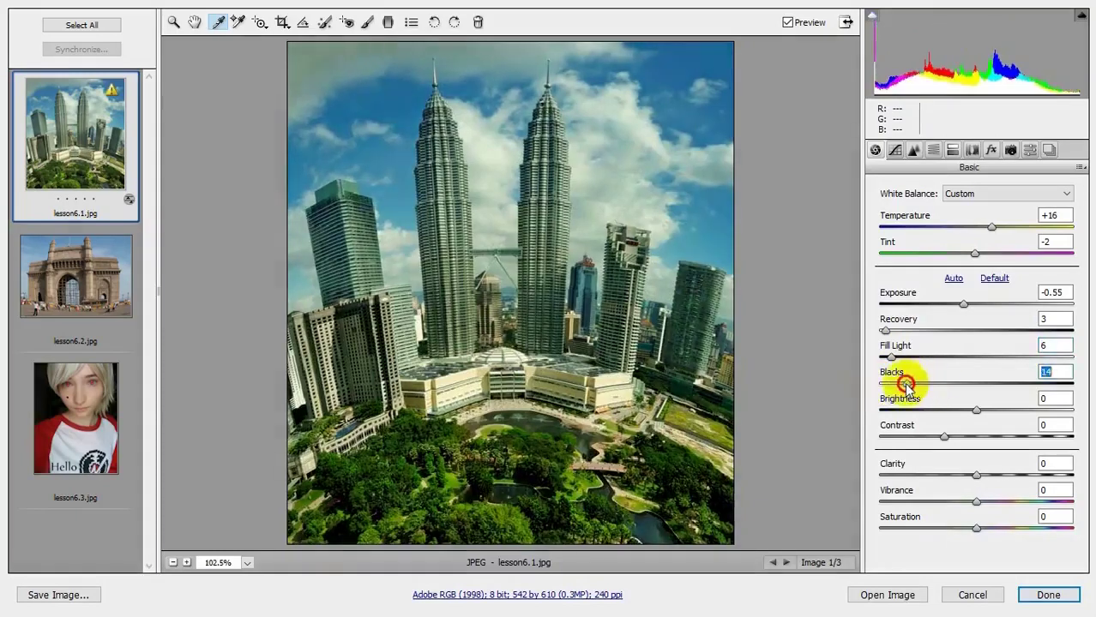
# Raise the parametric tone curve's Highlights to +59, nudging Lights slightly.
pyautogui.click(897, 153)
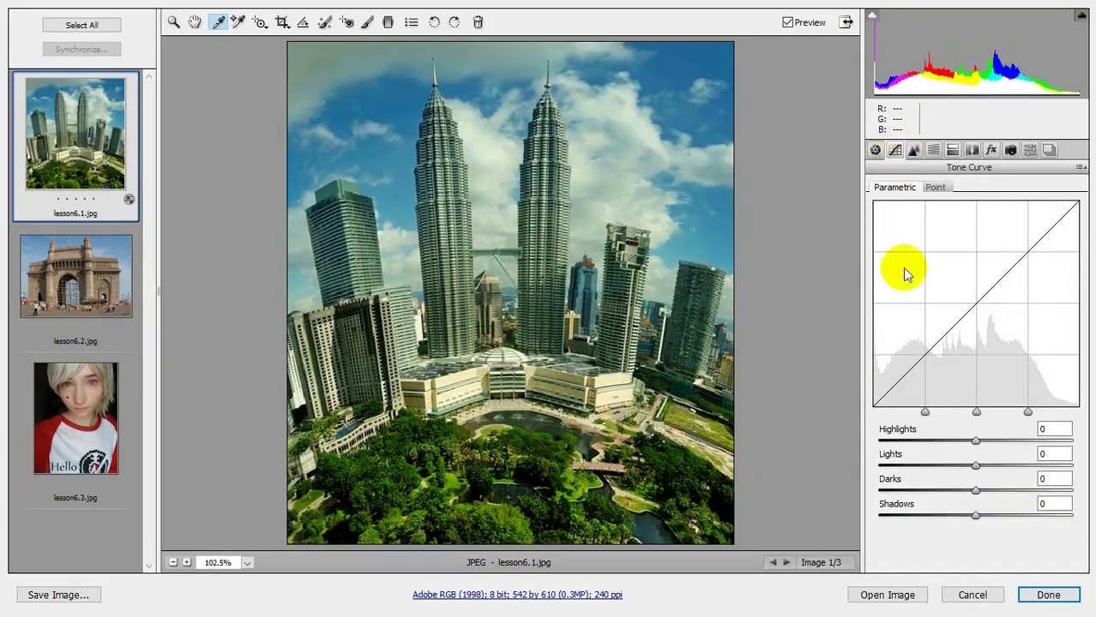
pyautogui.moveTo(974, 440)
pyautogui.mouseDown()
pyautogui.moveTo(940, 444)
pyautogui.moveTo(1032, 441)
pyautogui.mouseUp()
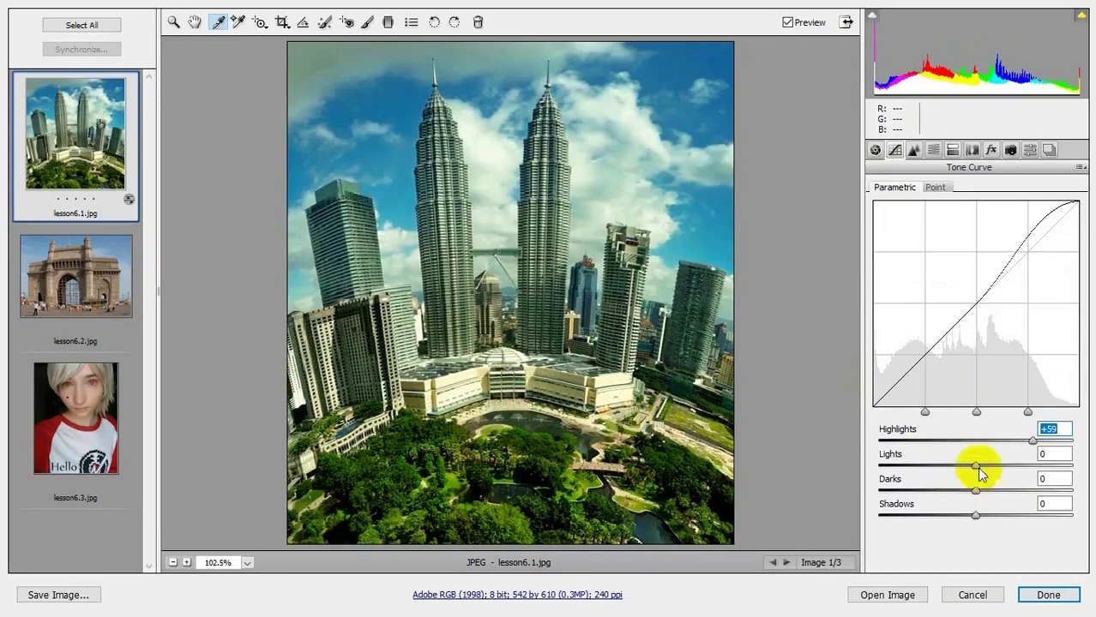
pyautogui.moveTo(974, 465)
pyautogui.mouseDown()
pyautogui.moveTo(950, 466)
pyautogui.moveTo(976, 465)
pyautogui.mouseUp()
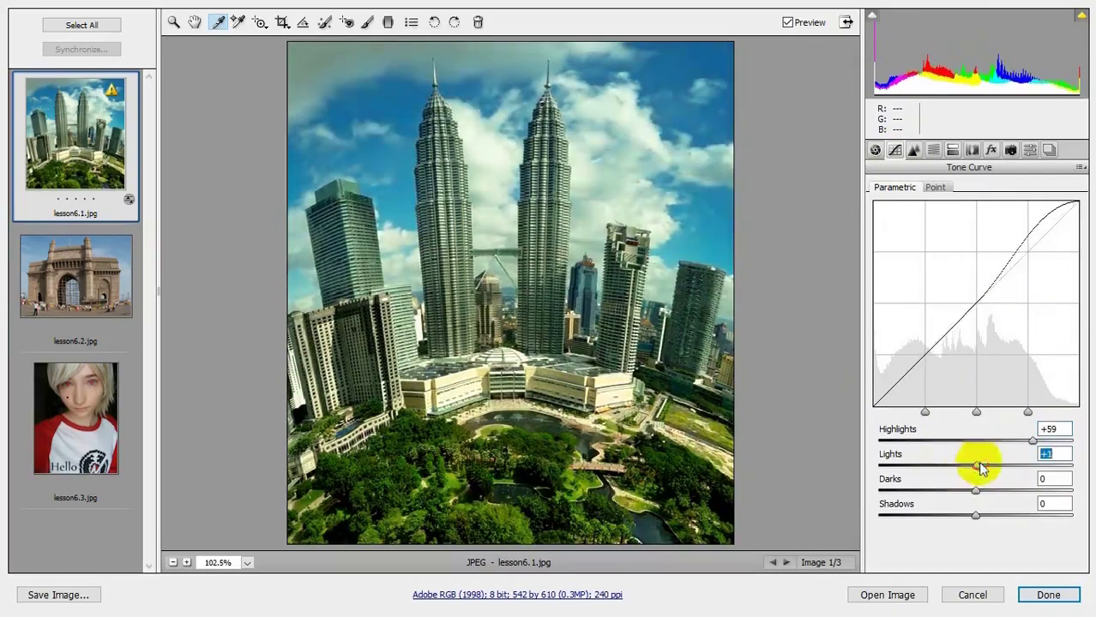
pyautogui.click(913, 151)
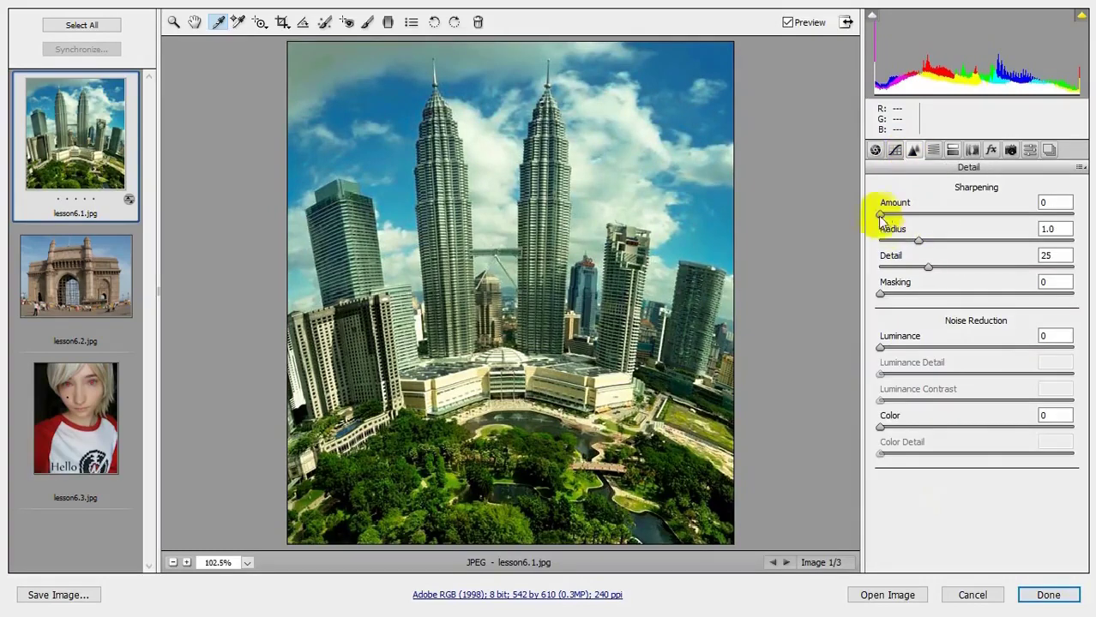
# Set sharpening Amount to 33 and Radius to 0.8, previewing the radius mask.
pyautogui.moveTo(880, 213)
pyautogui.mouseDown()
pyautogui.moveTo(988, 208)
pyautogui.moveTo(919, 215)
pyautogui.mouseUp()
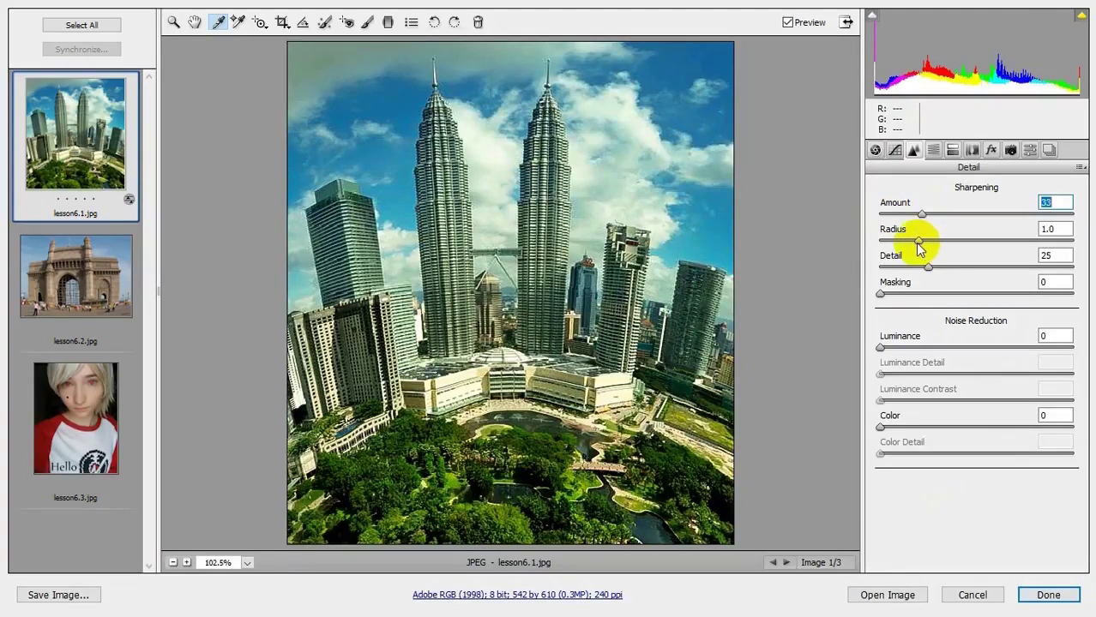
pyautogui.keyDown('alt'); pyautogui.click(919, 240); pyautogui.keyUp('alt')
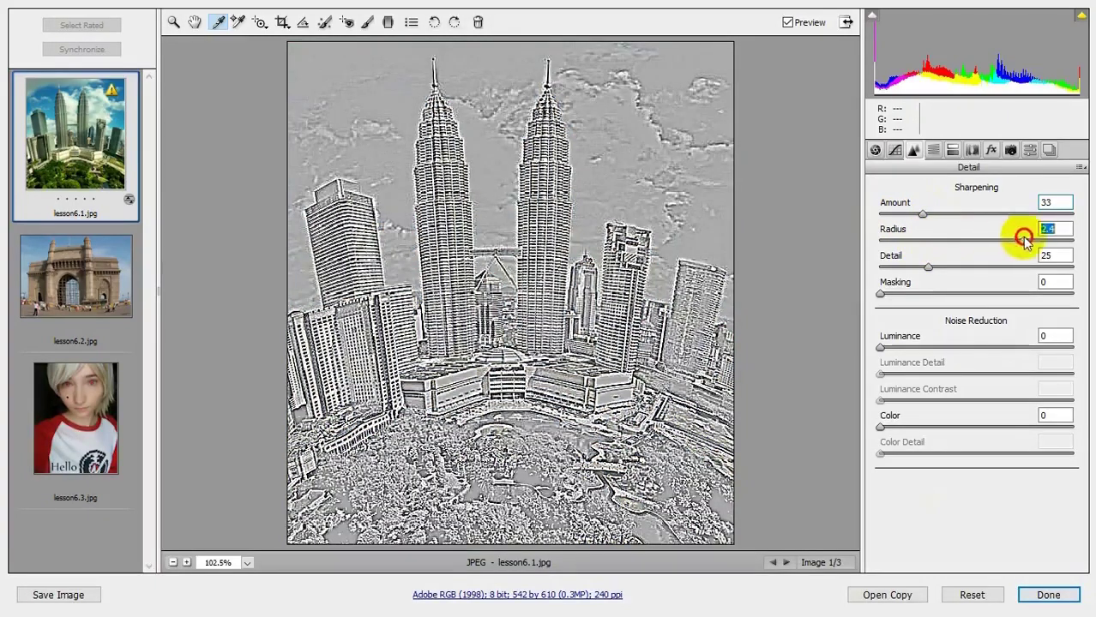
pyautogui.moveTo(920, 241)
pyautogui.mouseDown()
pyautogui.moveTo(923, 250)
pyautogui.moveTo(907, 248)
pyautogui.moveTo(987, 264)
pyautogui.moveTo(930, 271)
pyautogui.mouseUp()
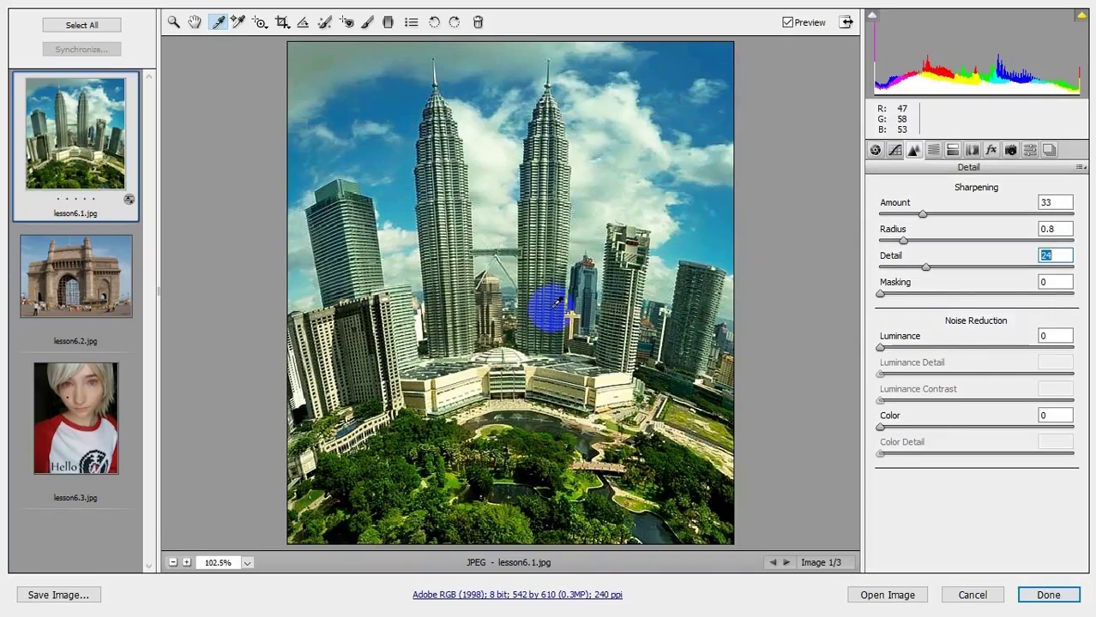
# Select all three lesson photos and synchronize lesson6.1.jpg's settings onto them.
pyautogui.click(82, 26)
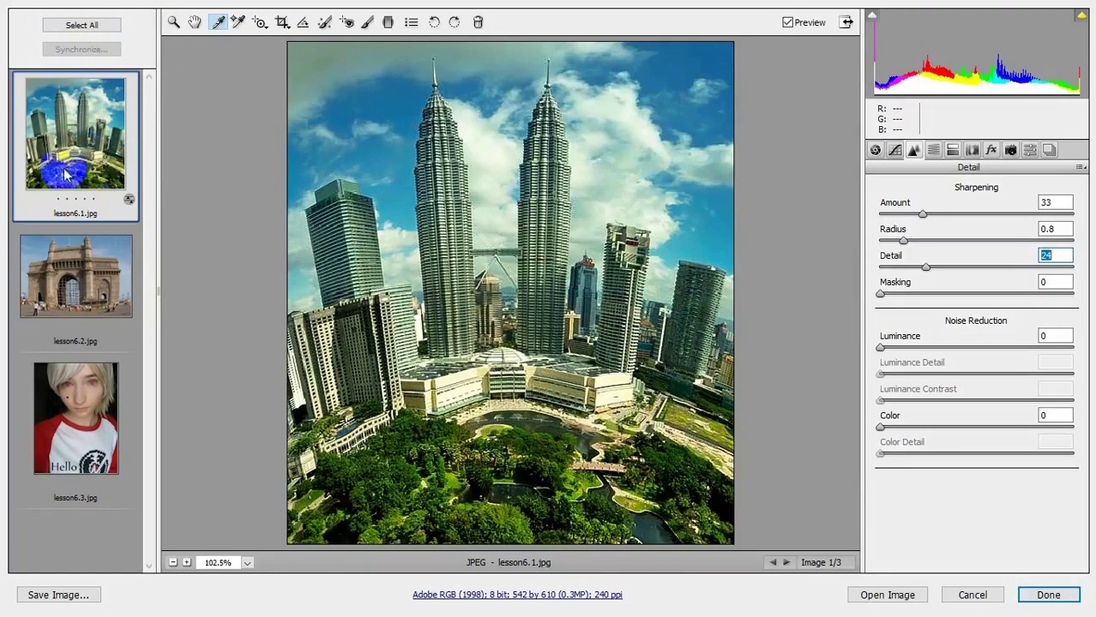
pyautogui.click(81, 26)
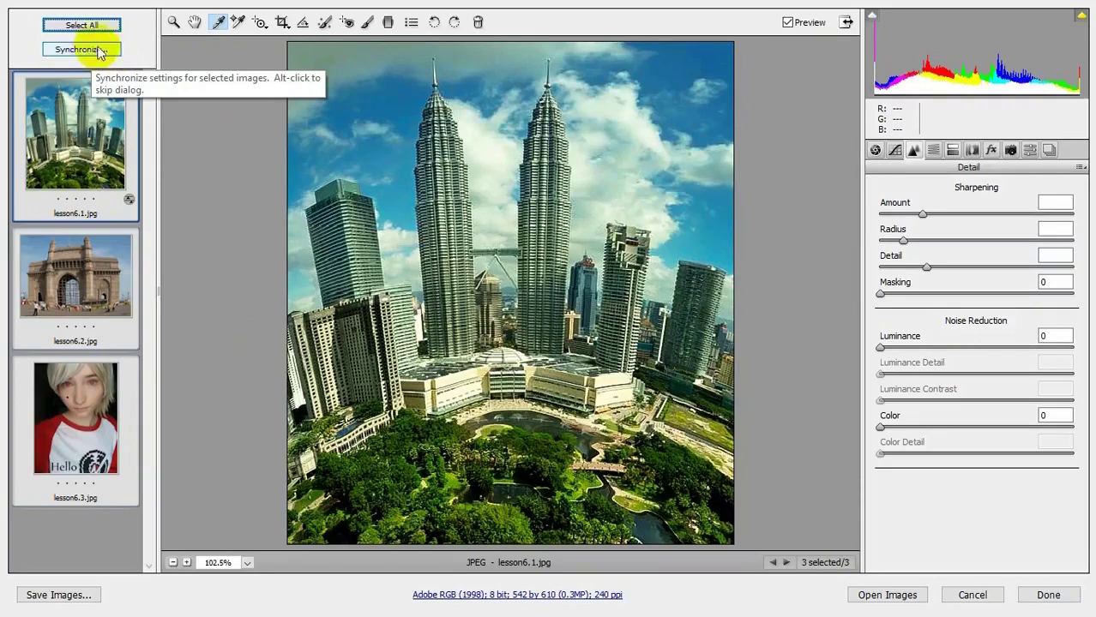
pyautogui.click(92, 51)
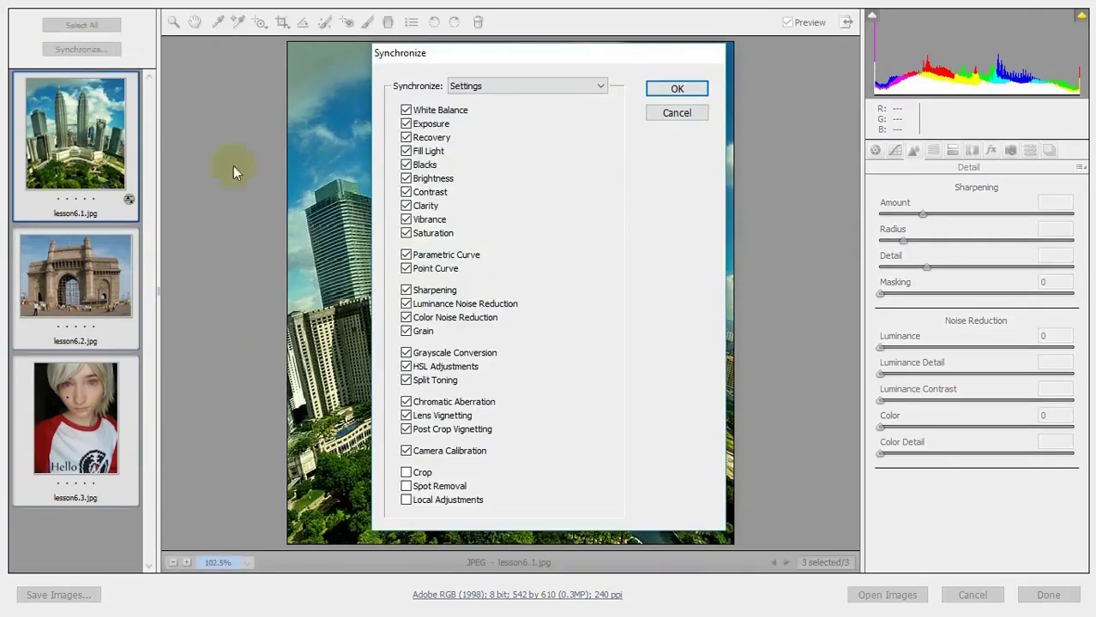
pyautogui.click(676, 89)
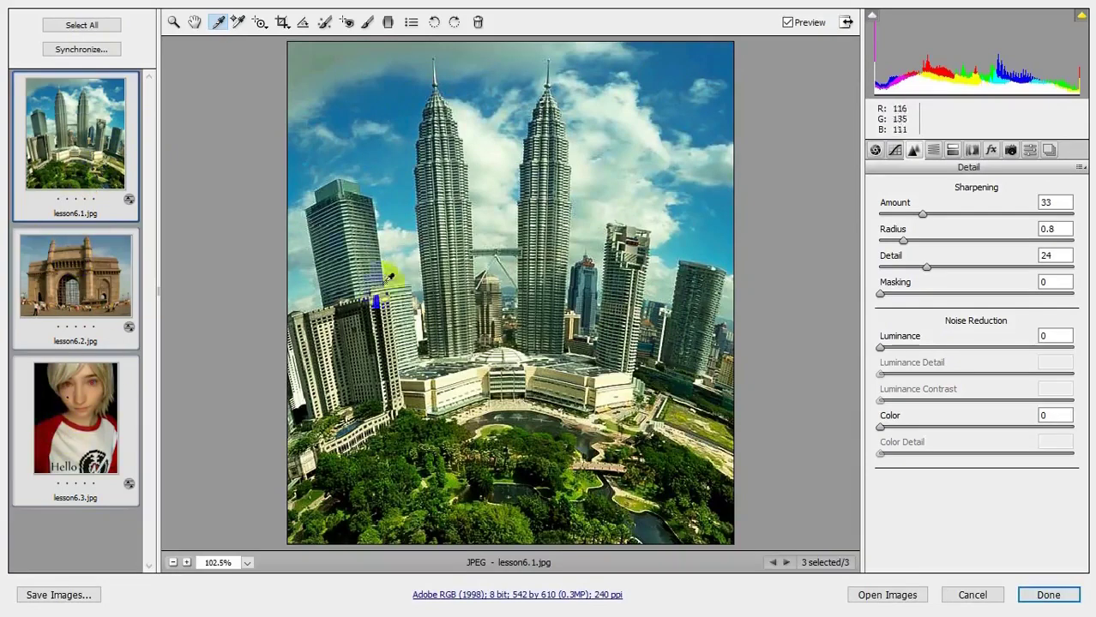
pyautogui.moveTo(369, 304); pyautogui.dragTo(334, 289)
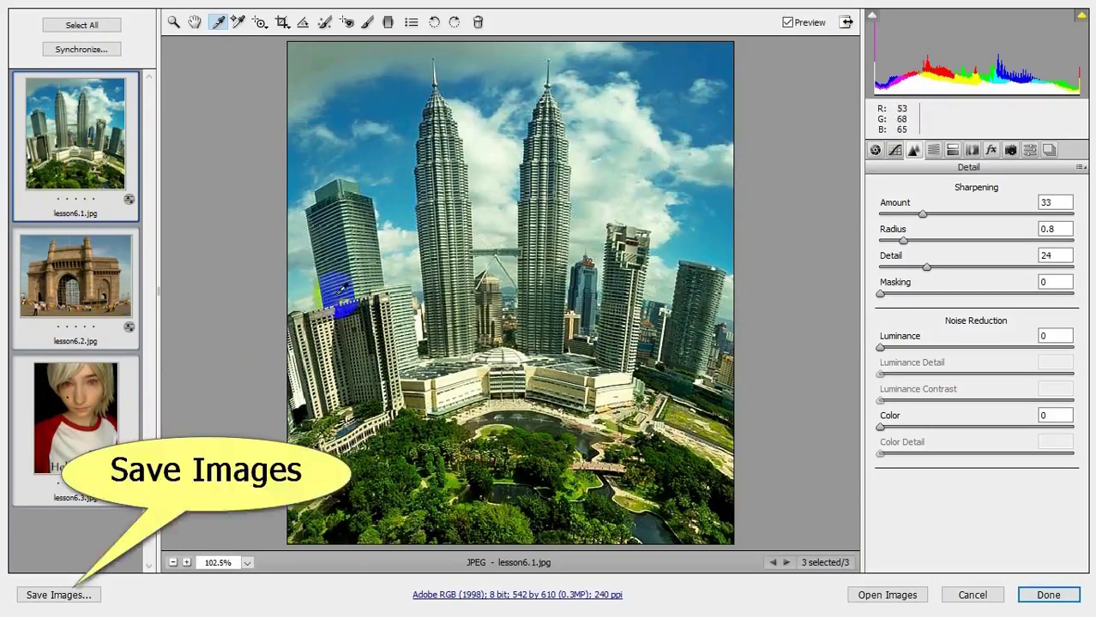
pyautogui.click(73, 600)
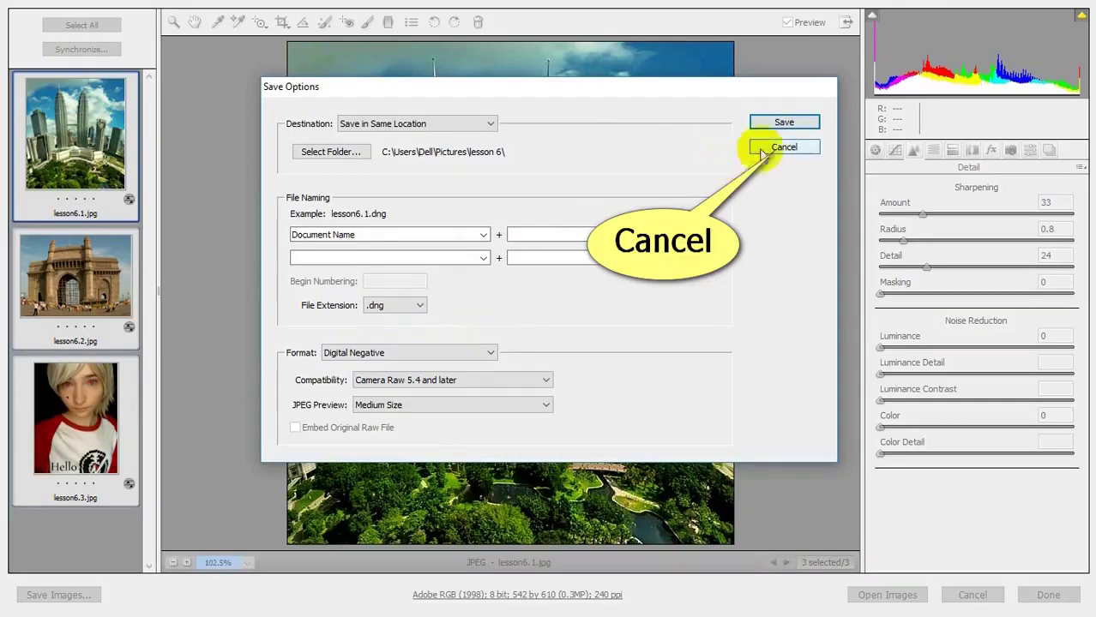
pyautogui.click(772, 149)
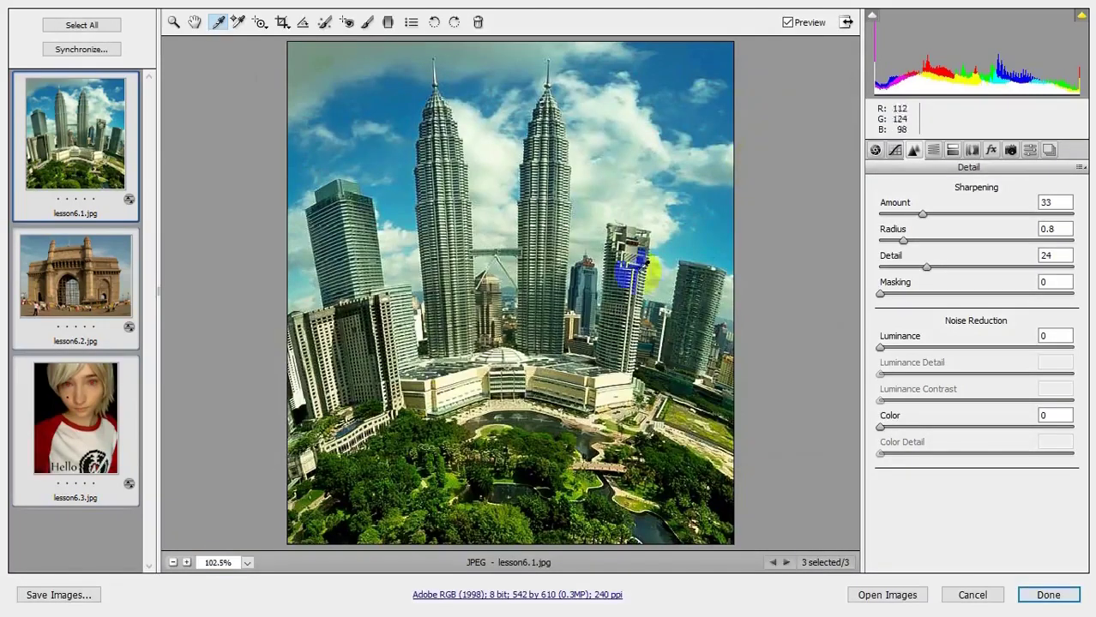
# Cancel Camera Raw, deselect the Bridge thumbnails, and open lesson6.1.jpg in Photoshop.
pyautogui.click(566, 319)
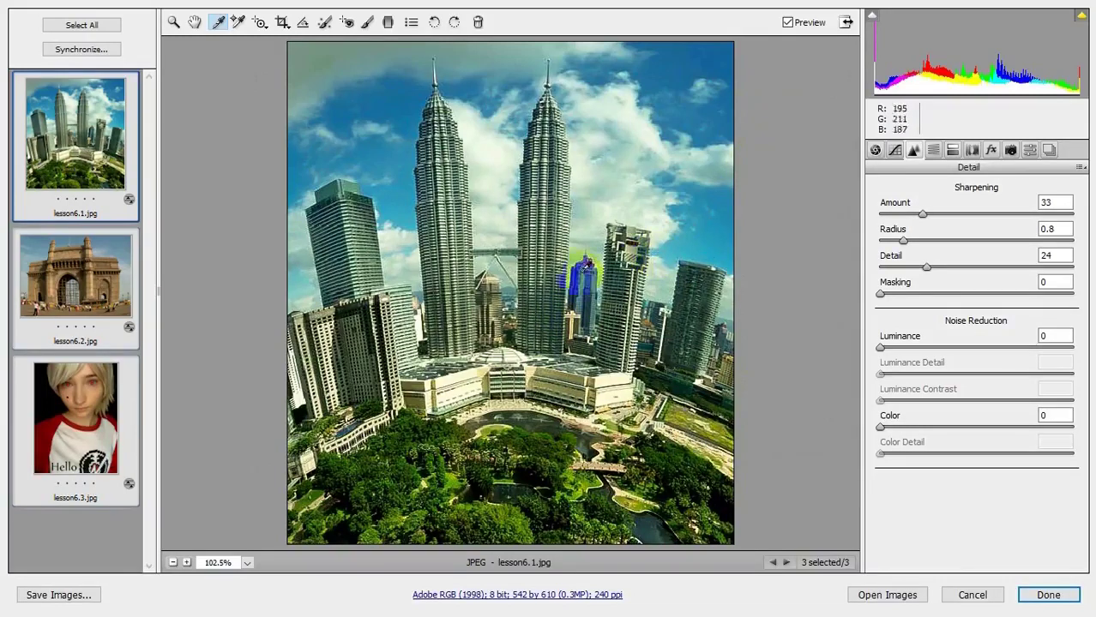
pyautogui.click(659, 430)
pyautogui.click(976, 594)
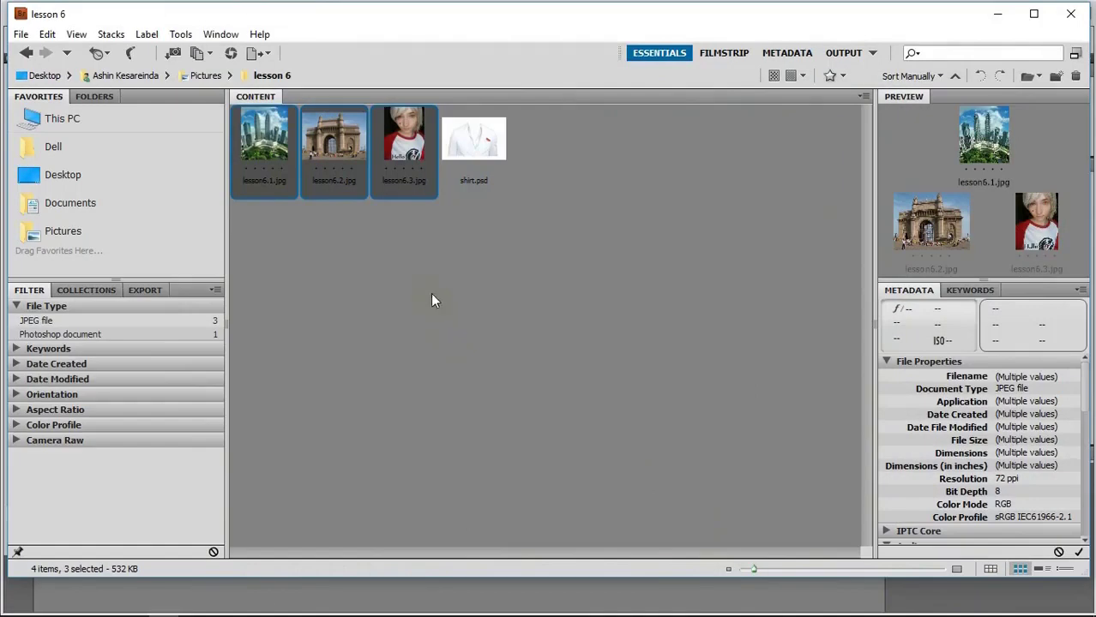
pyautogui.click(403, 275)
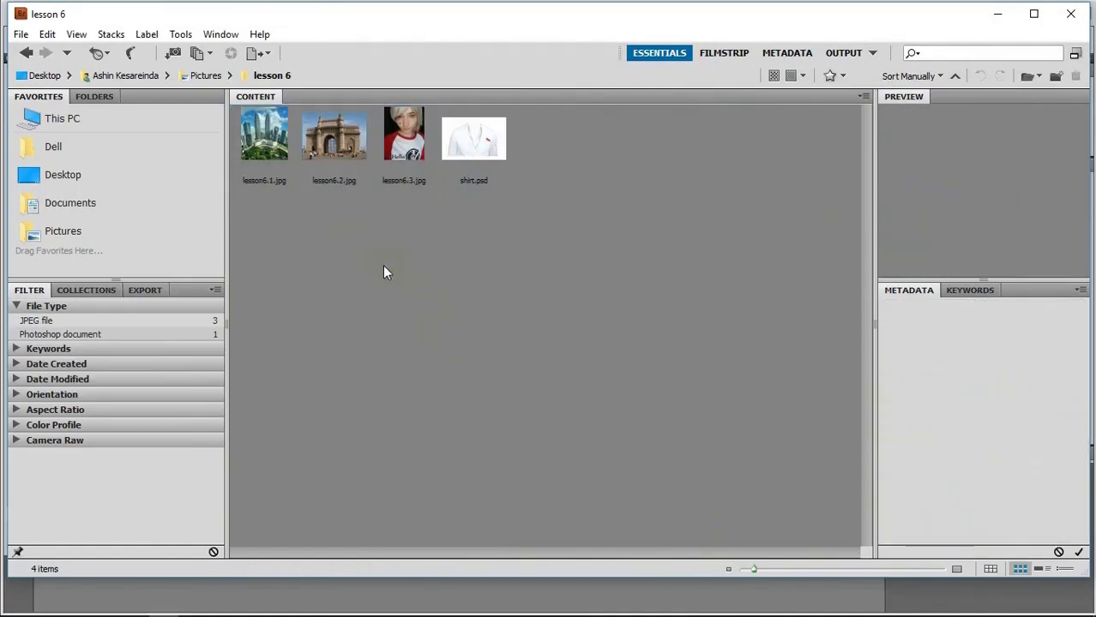
pyautogui.doubleClick(273, 145)
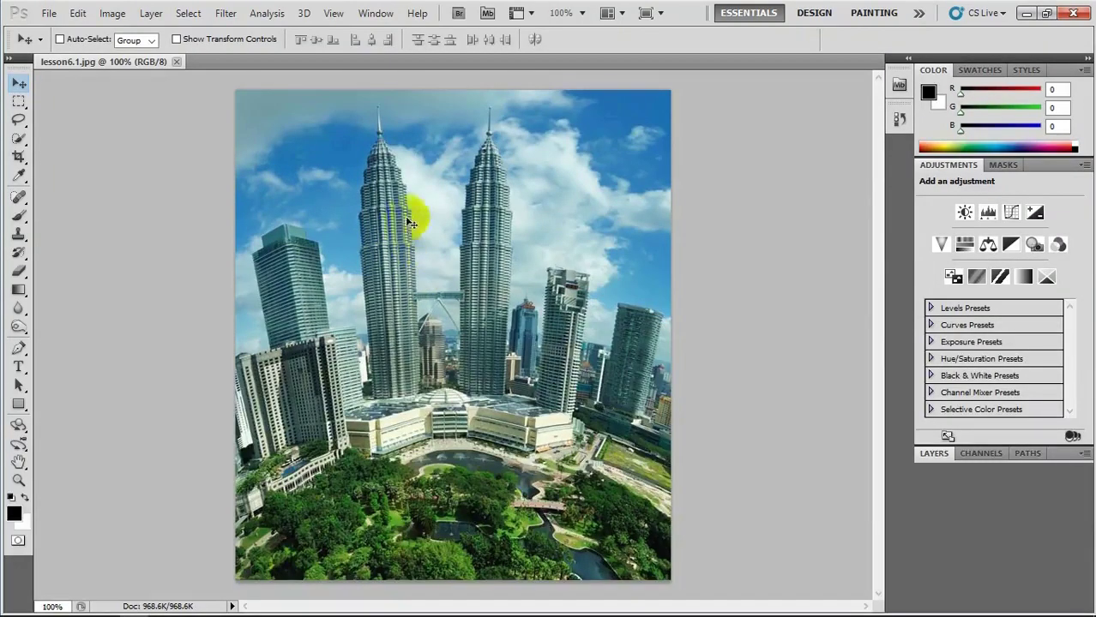
# Show the Filter menu for the lesson6.1.jpg skyline photo, pointing at Lens Correction.
pyautogui.click(463, 176)
pyautogui.click(395, 334)
pyautogui.click(226, 14)
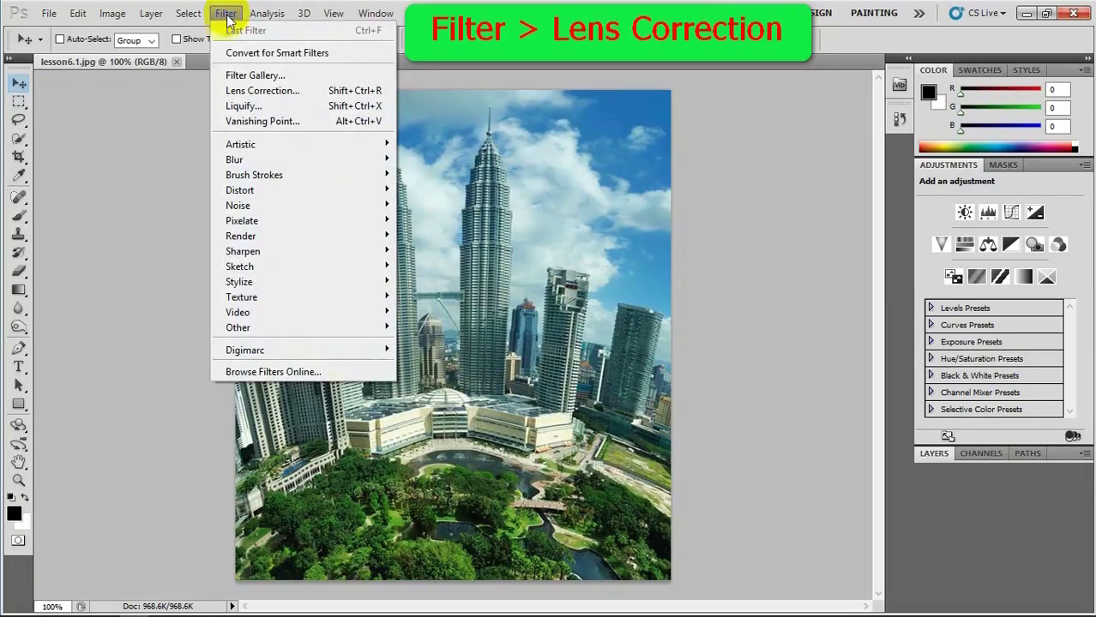
# Open Lens Correction on the skyline photo and toggle its grid and preview.
pyautogui.click(247, 93)
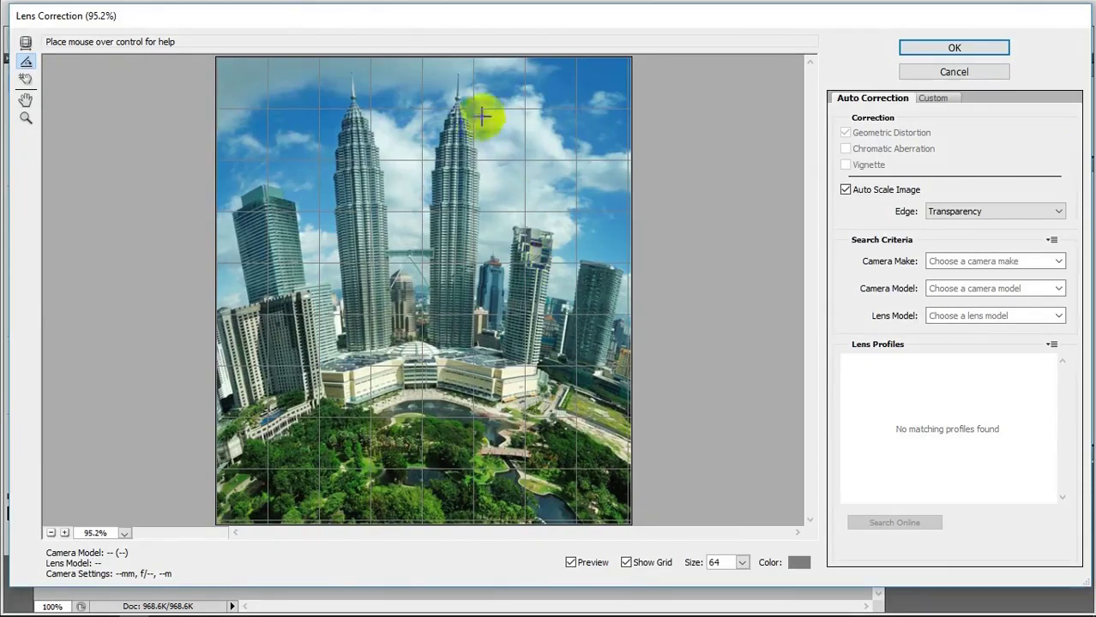
pyautogui.click(625, 563)
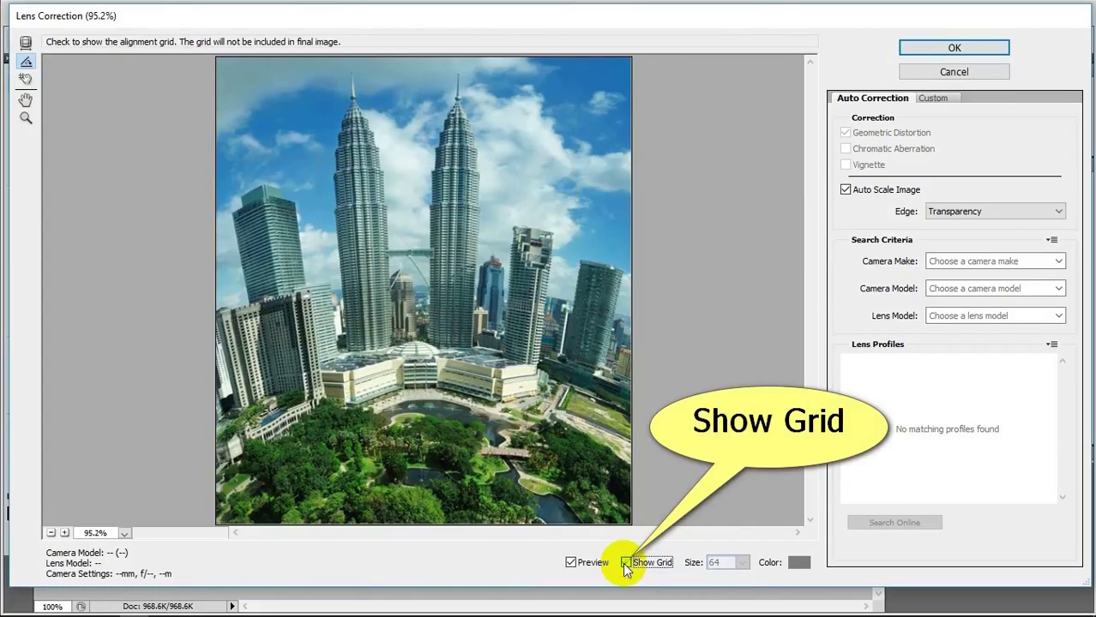
pyautogui.click(625, 563)
pyautogui.click(625, 563)
pyautogui.click(625, 563)
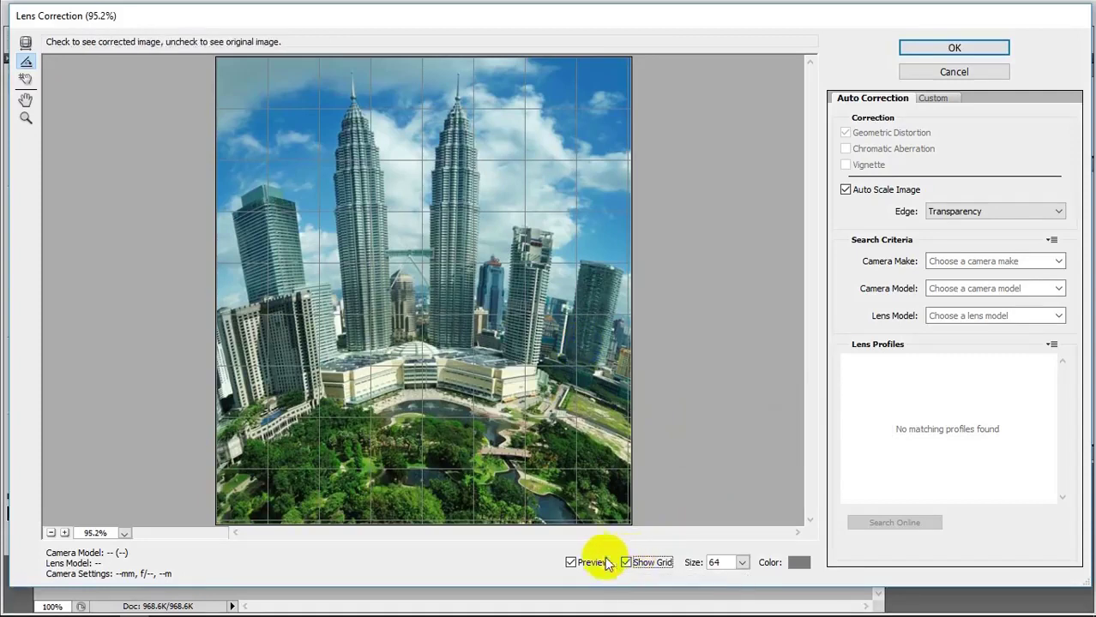
pyautogui.click(570, 564)
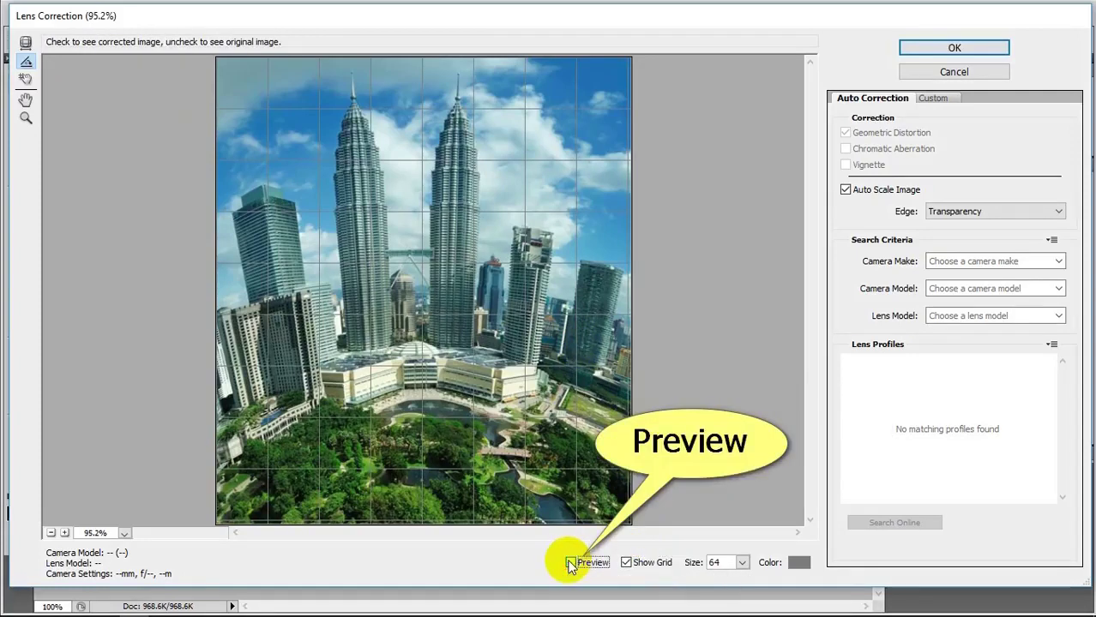
pyautogui.click(570, 565)
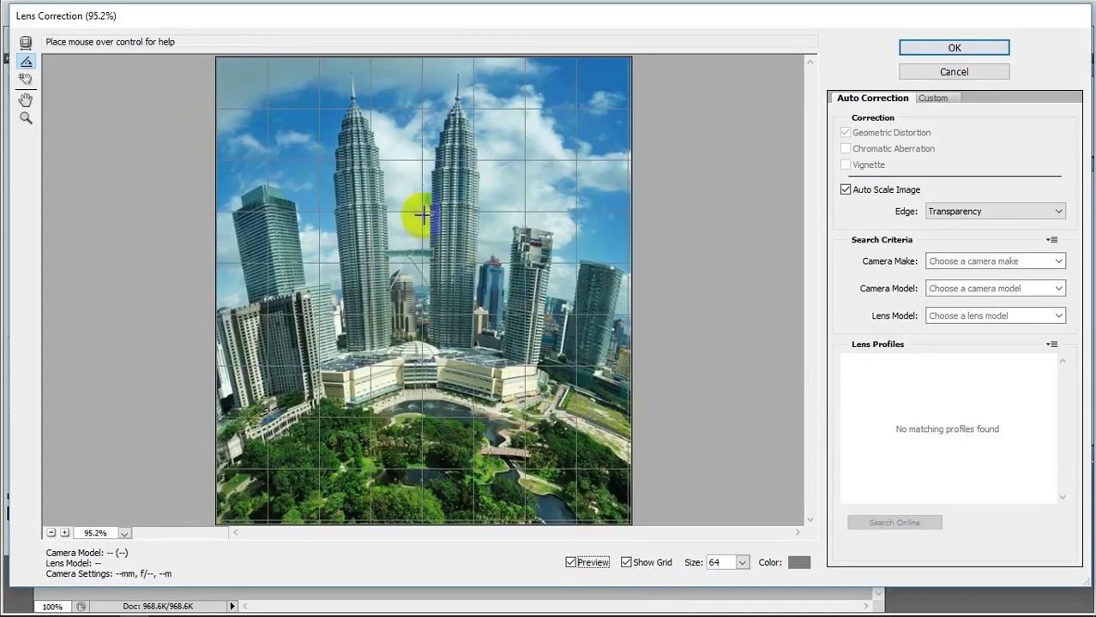
# Set Remove Distortion to +61 on the Custom tab, compare, and apply.
pyautogui.click(932, 100)
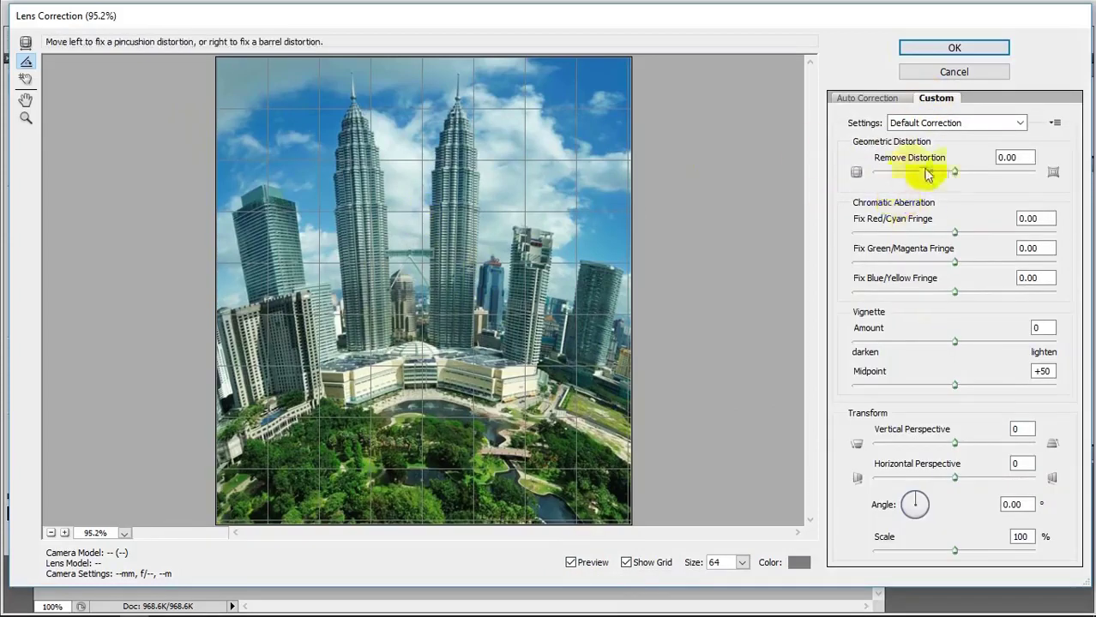
pyautogui.moveTo(955, 170)
pyautogui.mouseDown()
pyautogui.moveTo(894, 171)
pyautogui.moveTo(1003, 169)
pyautogui.mouseUp()
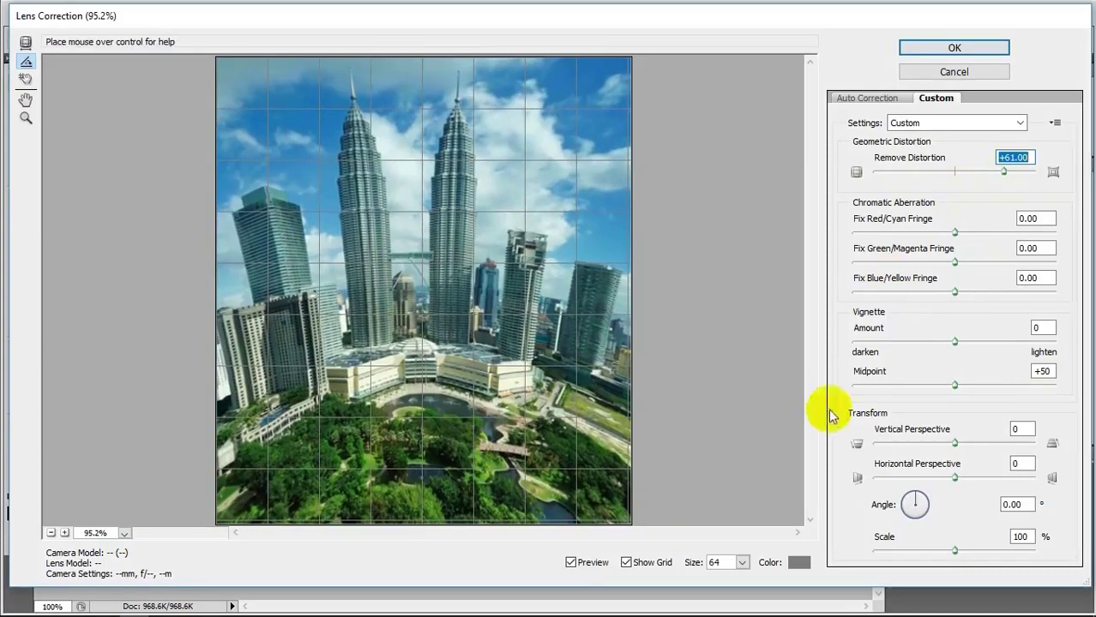
pyautogui.click(574, 570)
pyautogui.click(575, 570)
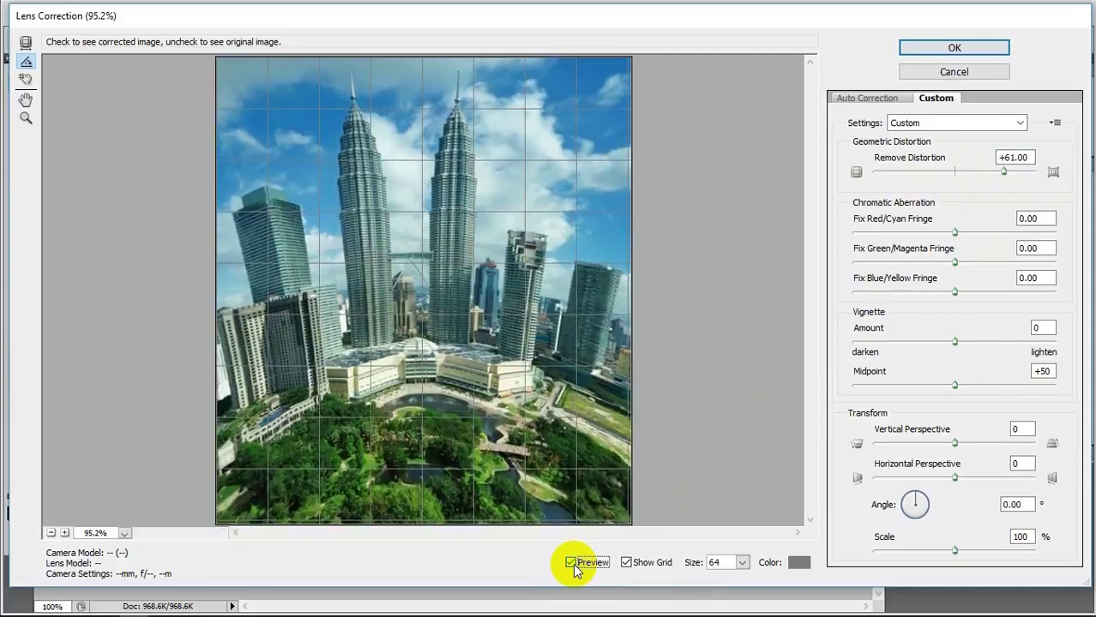
pyautogui.click(575, 569)
pyautogui.click(574, 570)
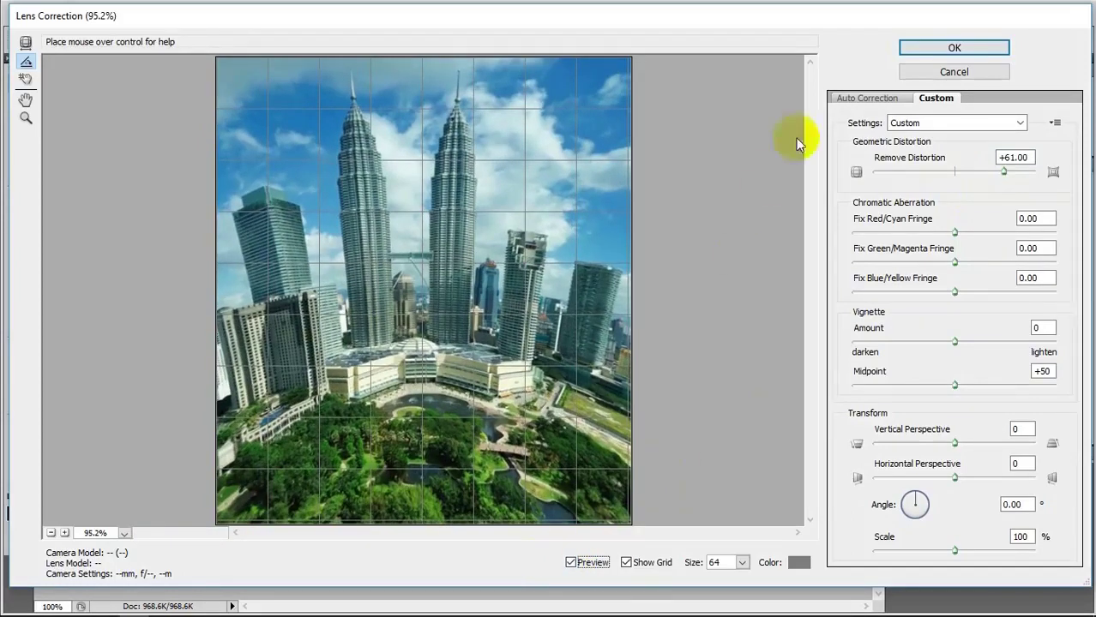
pyautogui.click(947, 50)
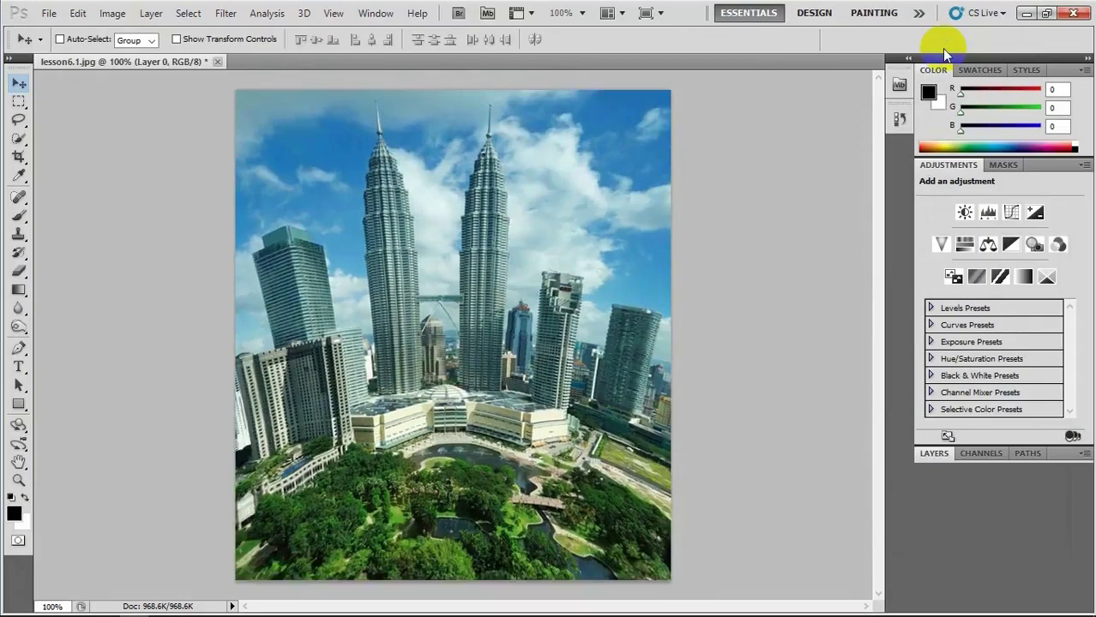
# Open lesson6.2.jpg, the Gateway photo, from Bridge.
pyautogui.click(459, 16)
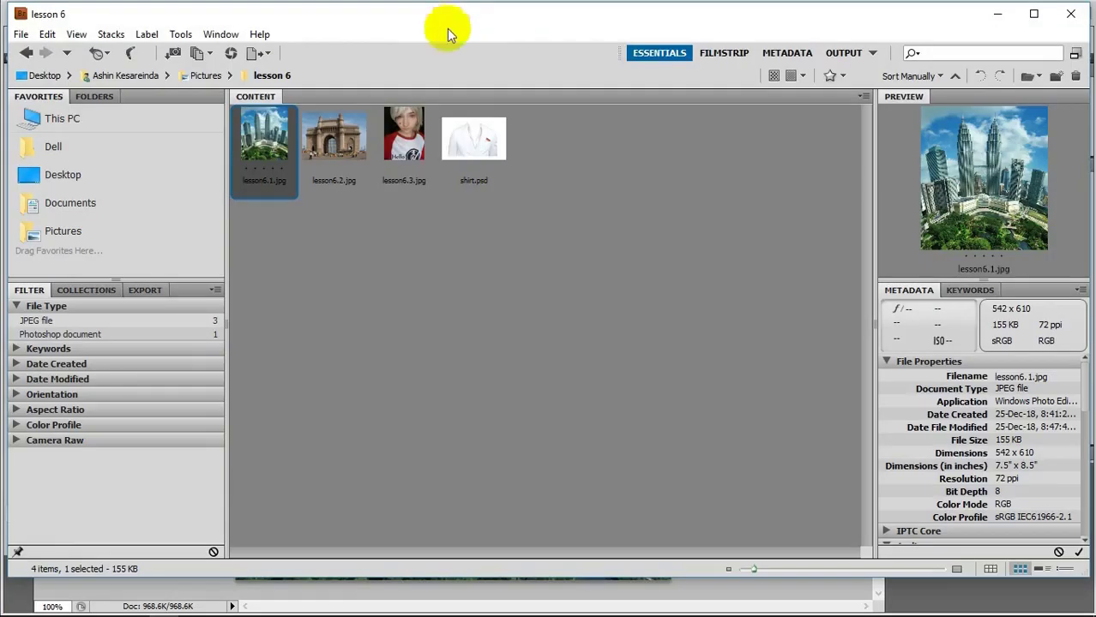
pyautogui.doubleClick(333, 130)
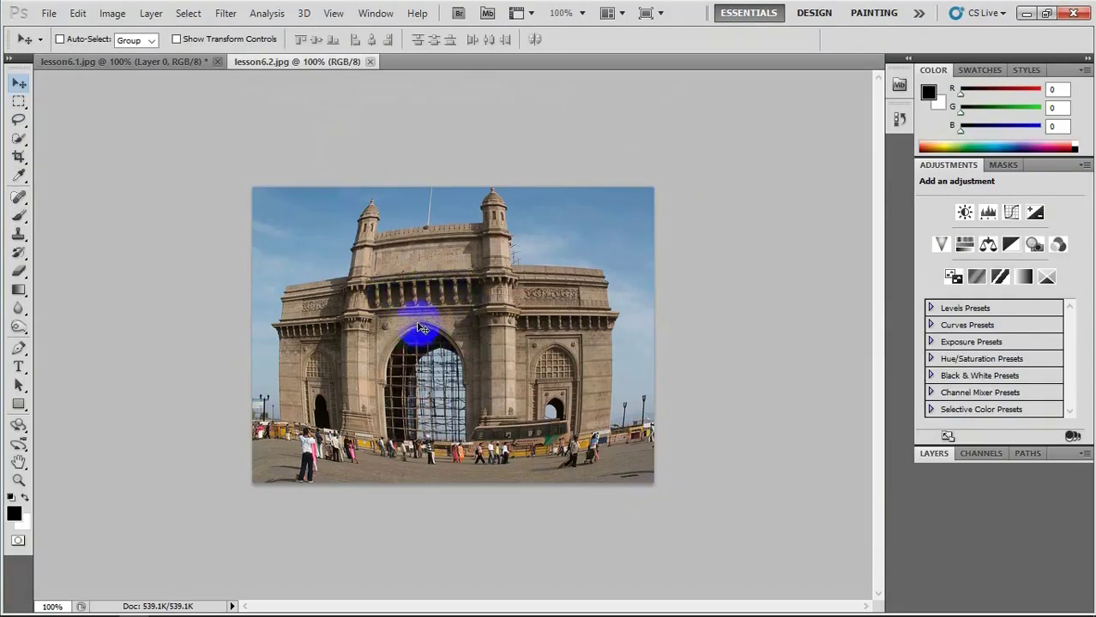
# Open Lens Correction and level the Gateway photo along its roofline with the Straighten tool.
pyautogui.click(224, 13)
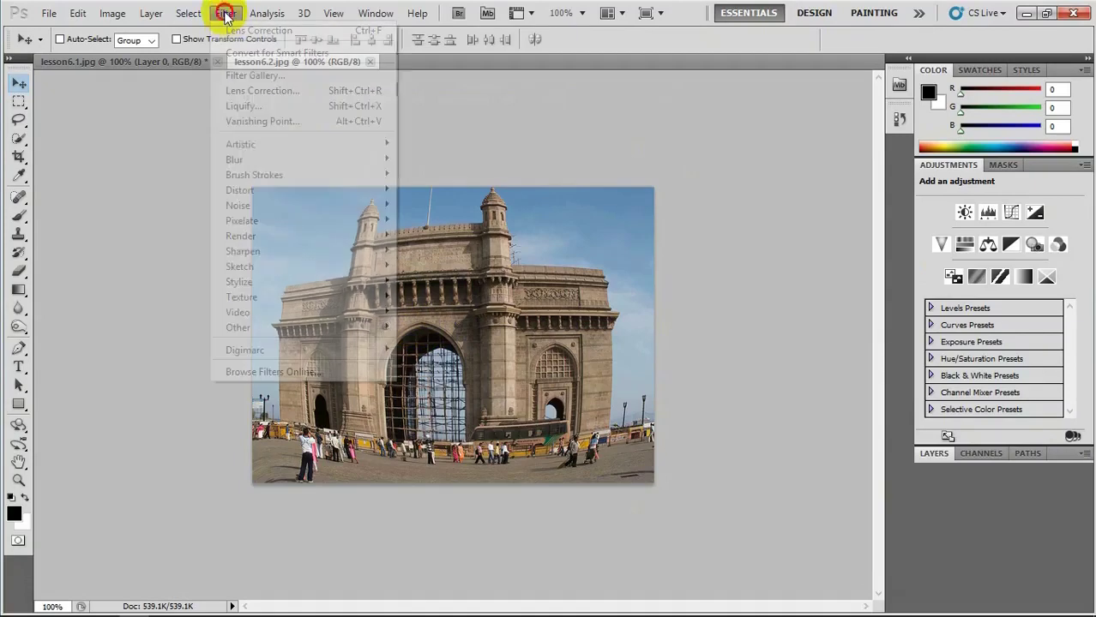
pyautogui.click(240, 90)
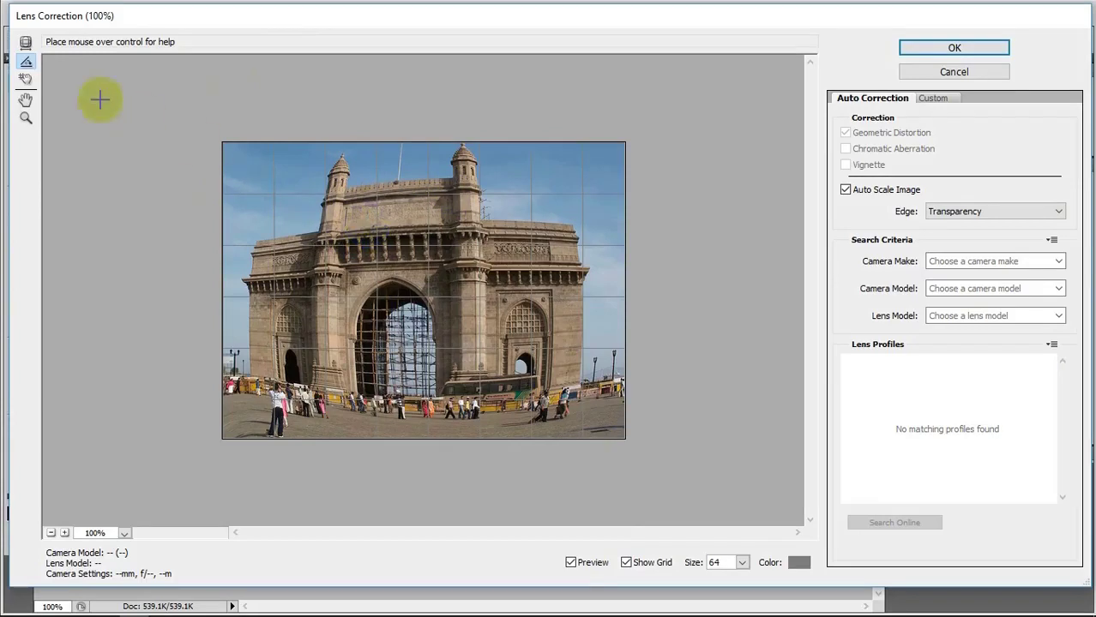
pyautogui.click(30, 67)
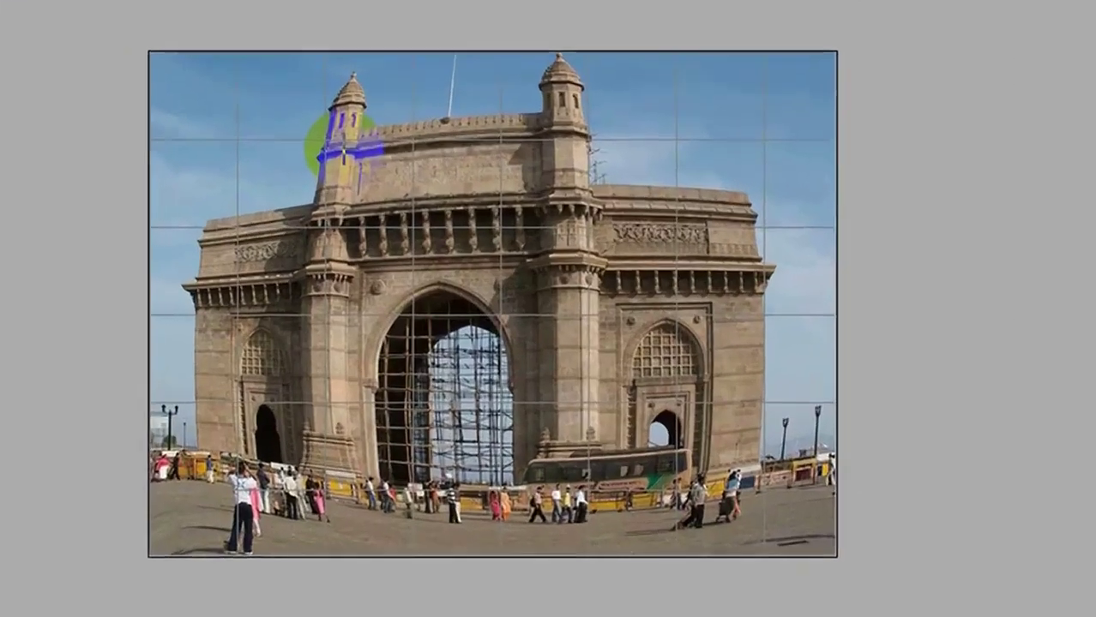
pyautogui.moveTo(338, 199); pyautogui.dragTo(434, 196)
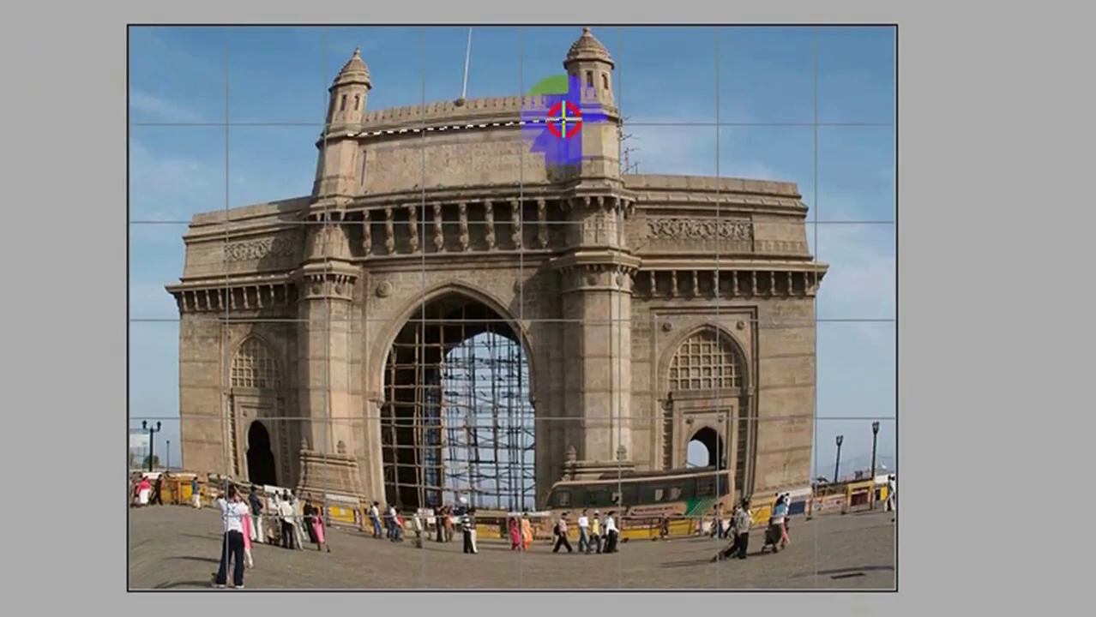
pyautogui.moveTo(532, 127); pyautogui.dragTo(564, 118)
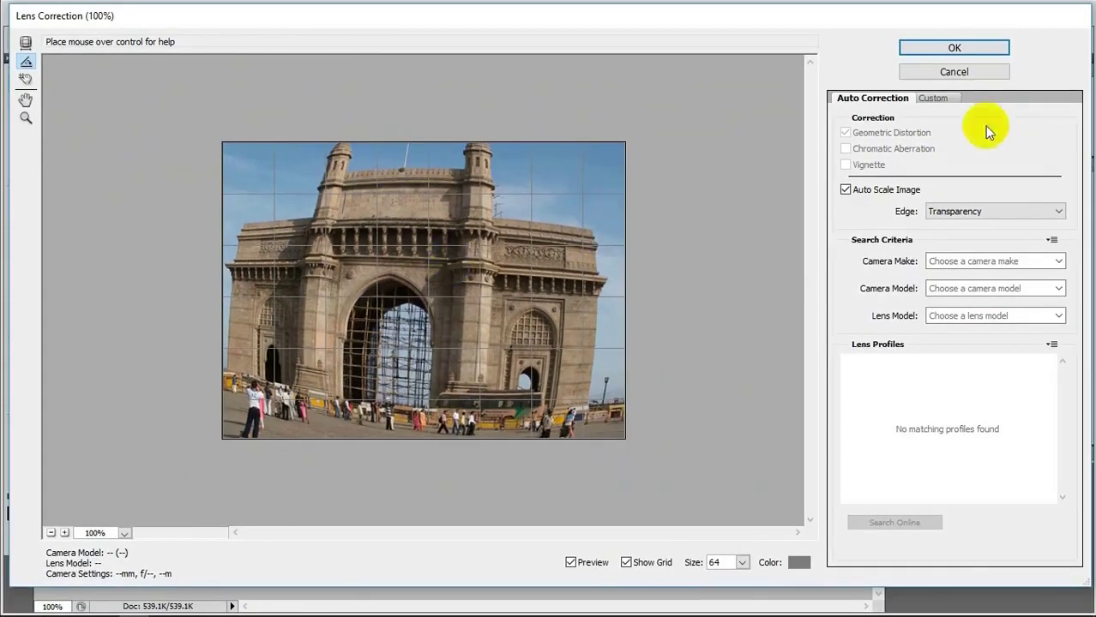
# Set Vertical Perspective -26, Horizontal Perspective -25, Remove Distortion +42, then apply.
pyautogui.click(934, 98)
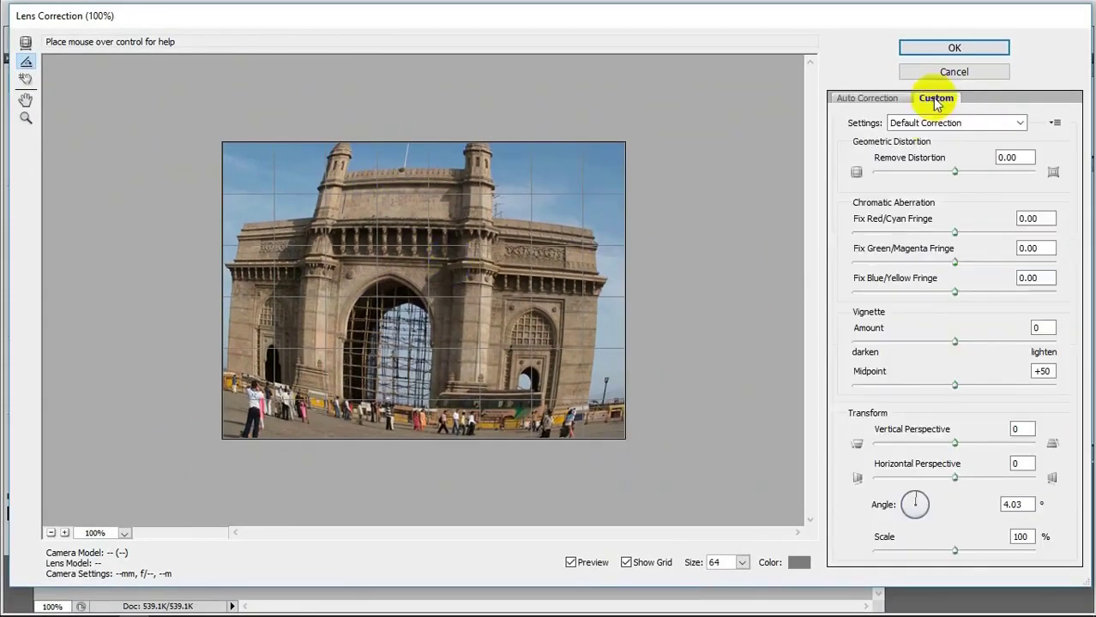
pyautogui.click(953, 442)
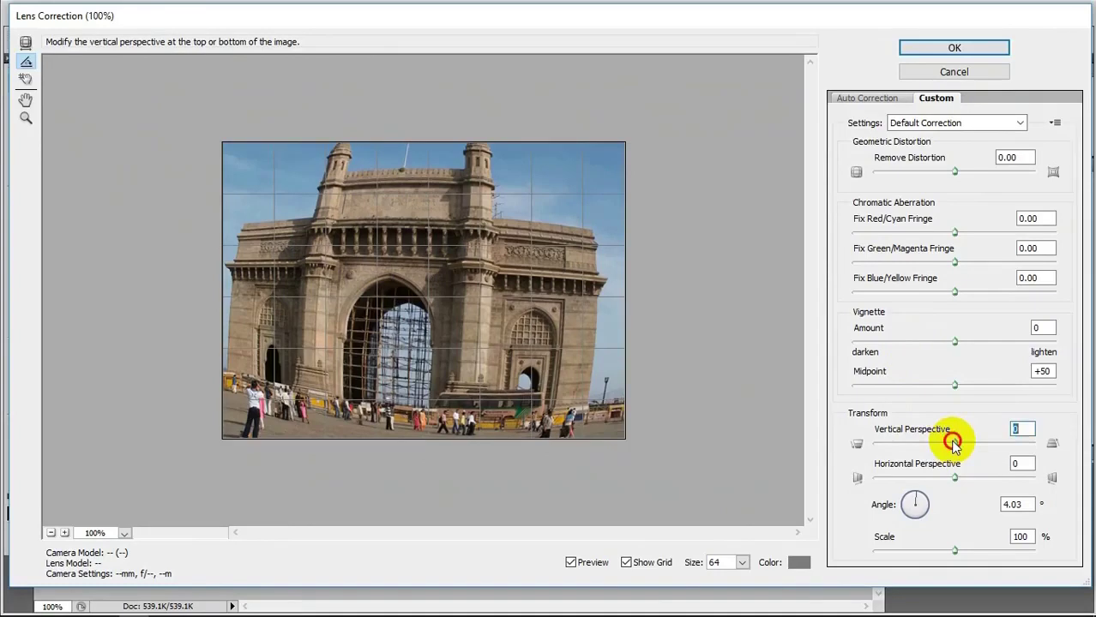
pyautogui.moveTo(954, 443)
pyautogui.mouseDown()
pyautogui.moveTo(861, 444)
pyautogui.moveTo(983, 443)
pyautogui.moveTo(933, 443)
pyautogui.mouseUp()
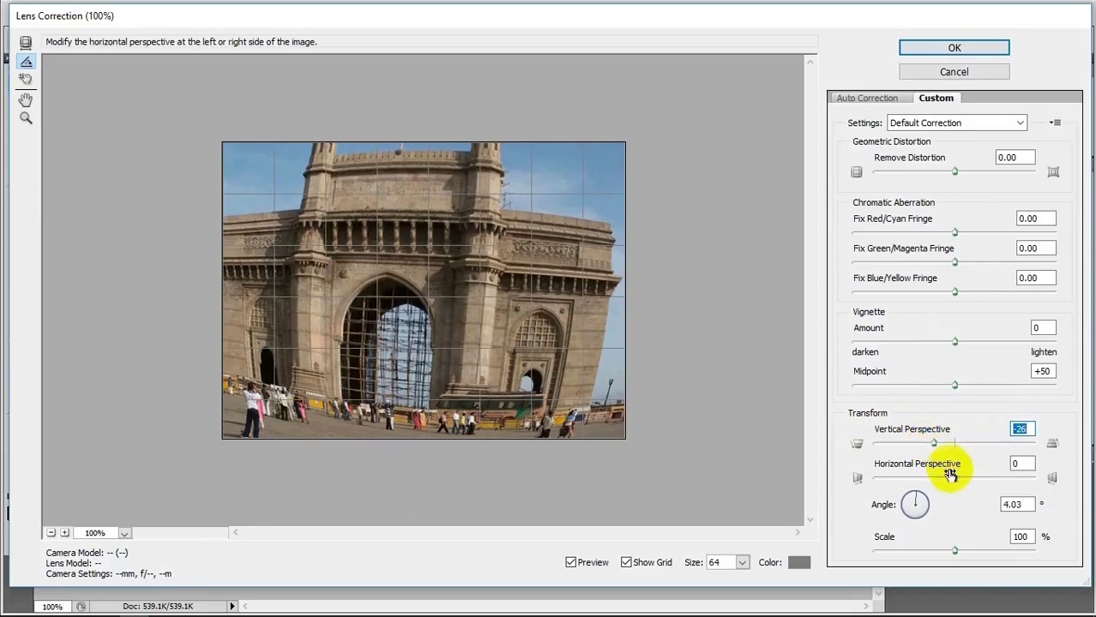
pyautogui.moveTo(955, 478)
pyautogui.mouseDown()
pyautogui.moveTo(934, 480)
pyautogui.moveTo(984, 482)
pyautogui.moveTo(937, 478)
pyautogui.mouseUp()
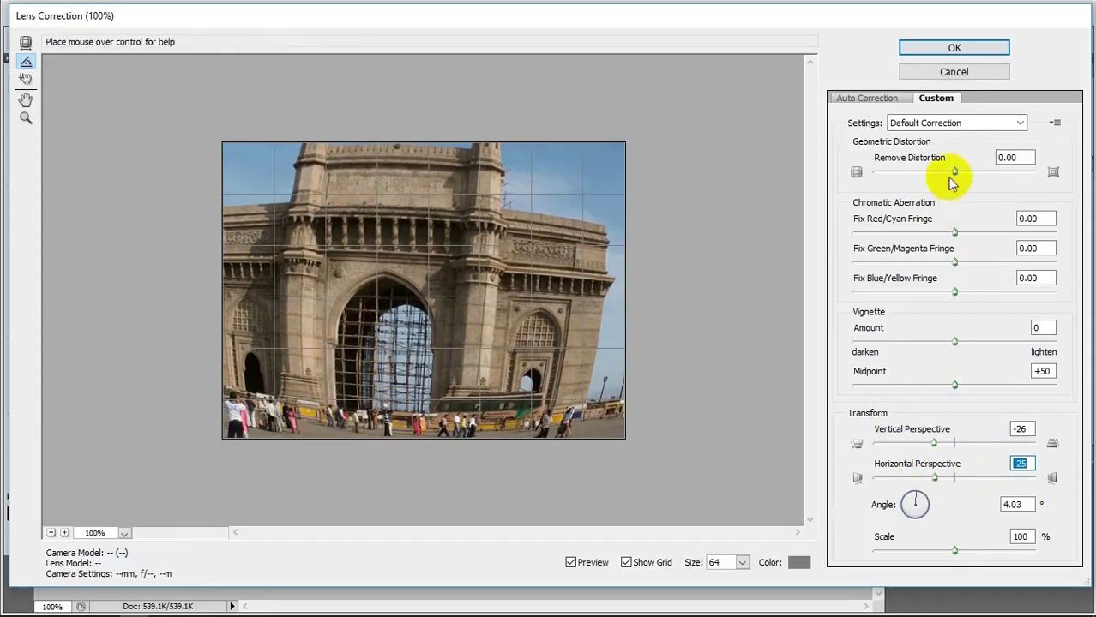
pyautogui.moveTo(954, 172); pyautogui.dragTo(988, 173)
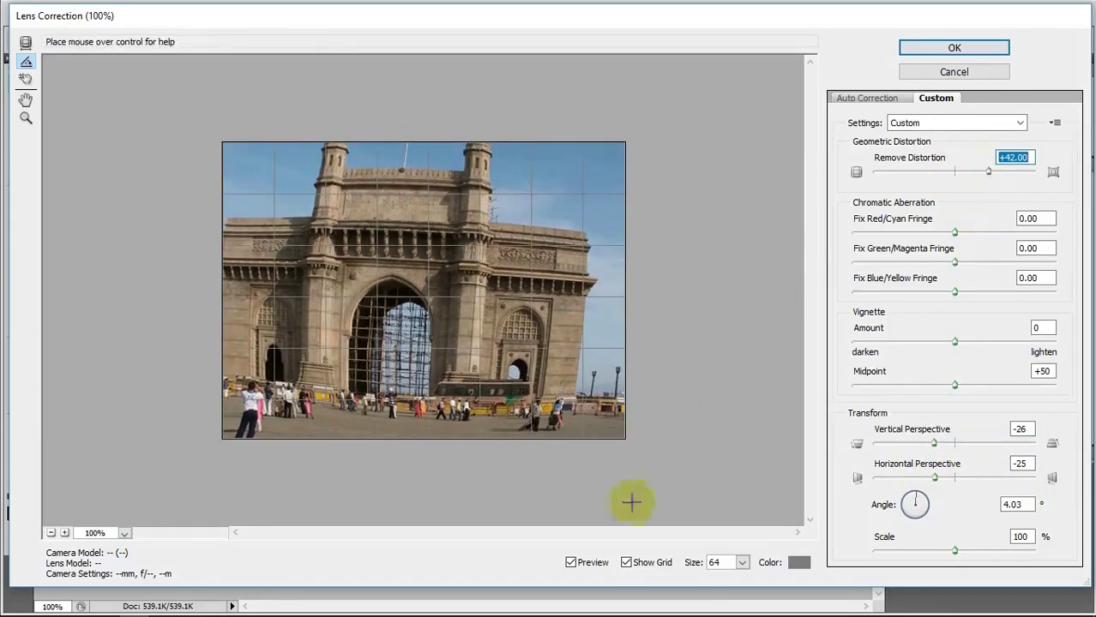
pyautogui.click(570, 564)
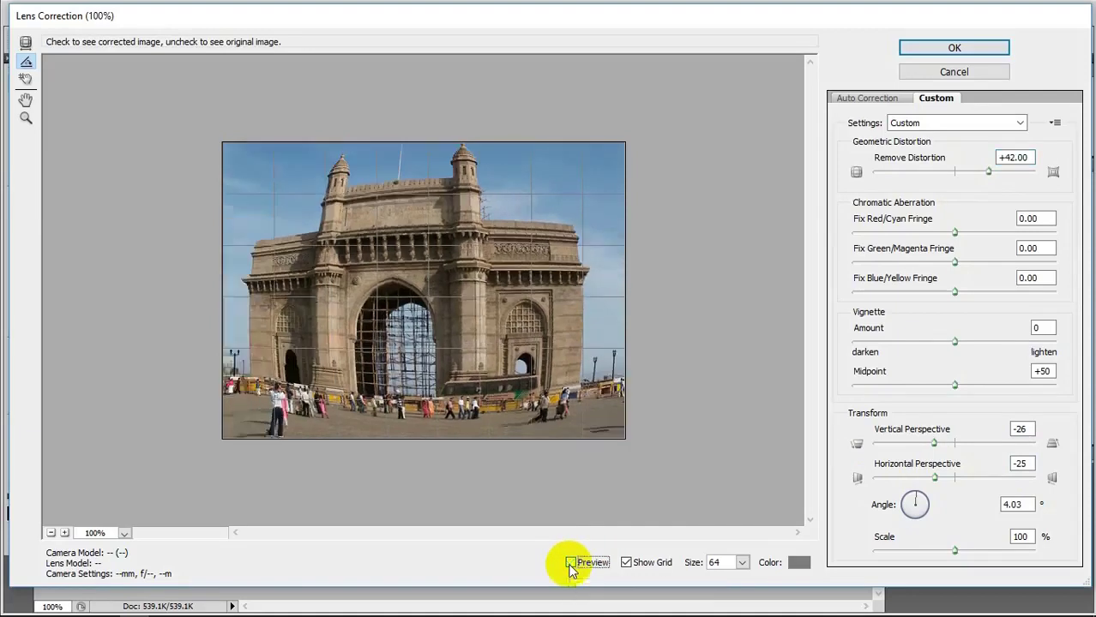
pyautogui.click(570, 564)
pyautogui.click(570, 564)
pyautogui.click(571, 564)
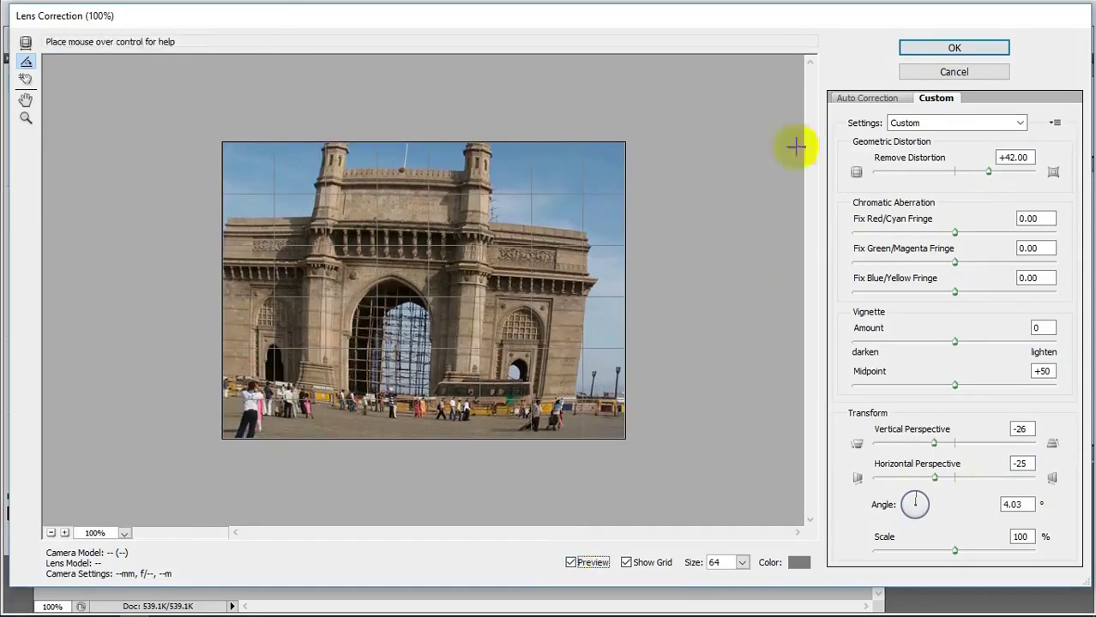
pyautogui.click(919, 47)
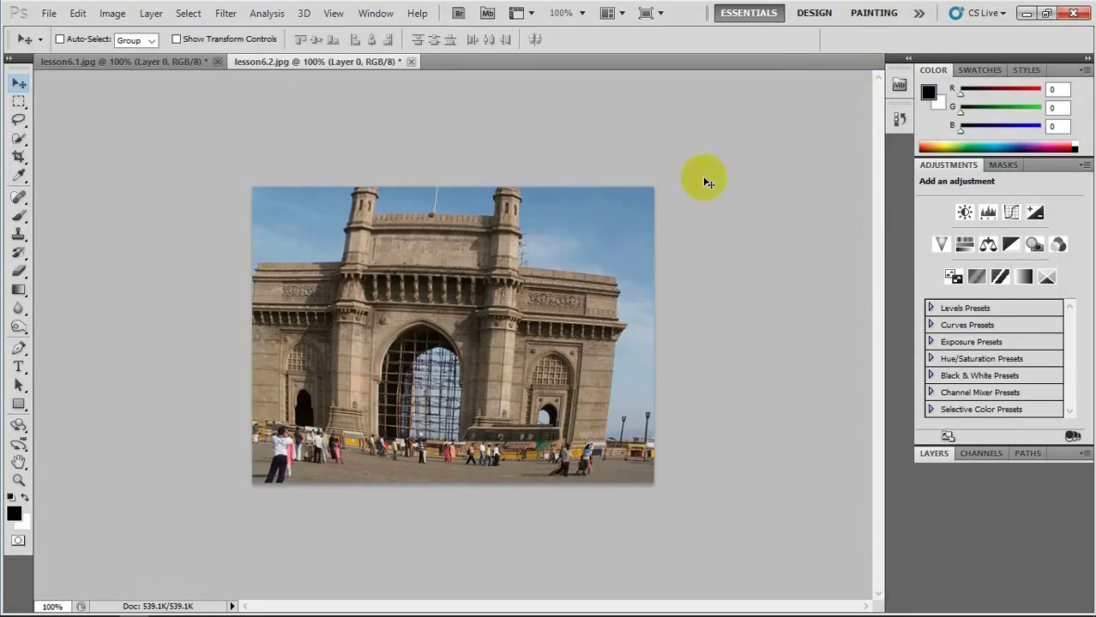
# Open the red-eye portrait lesson6.3.jpg from Bridge.
pyautogui.click(459, 14)
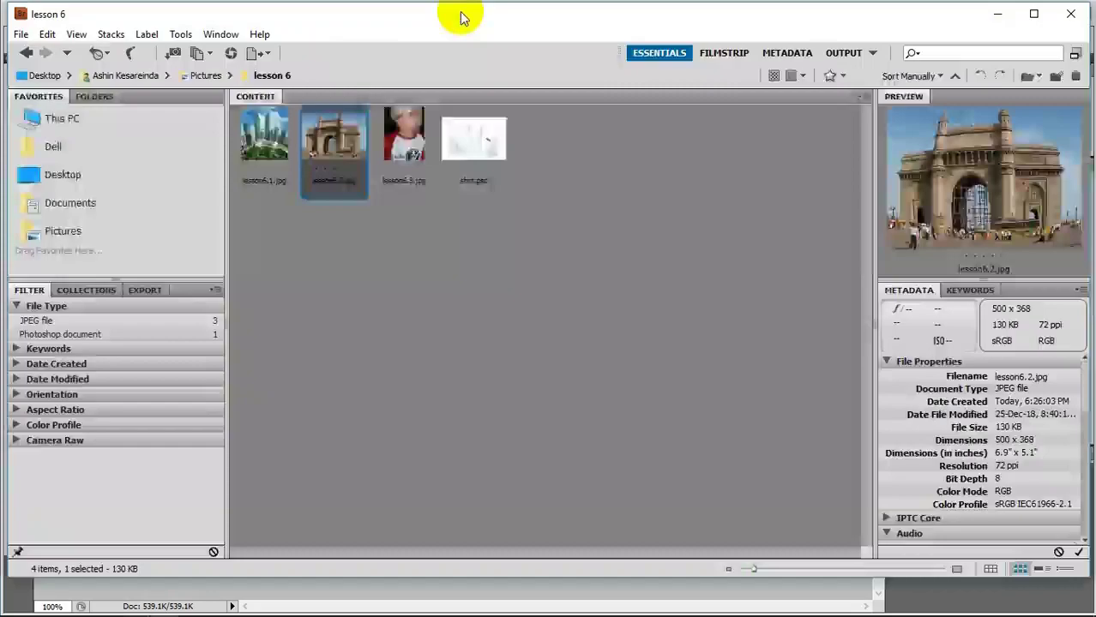
pyautogui.doubleClick(405, 135)
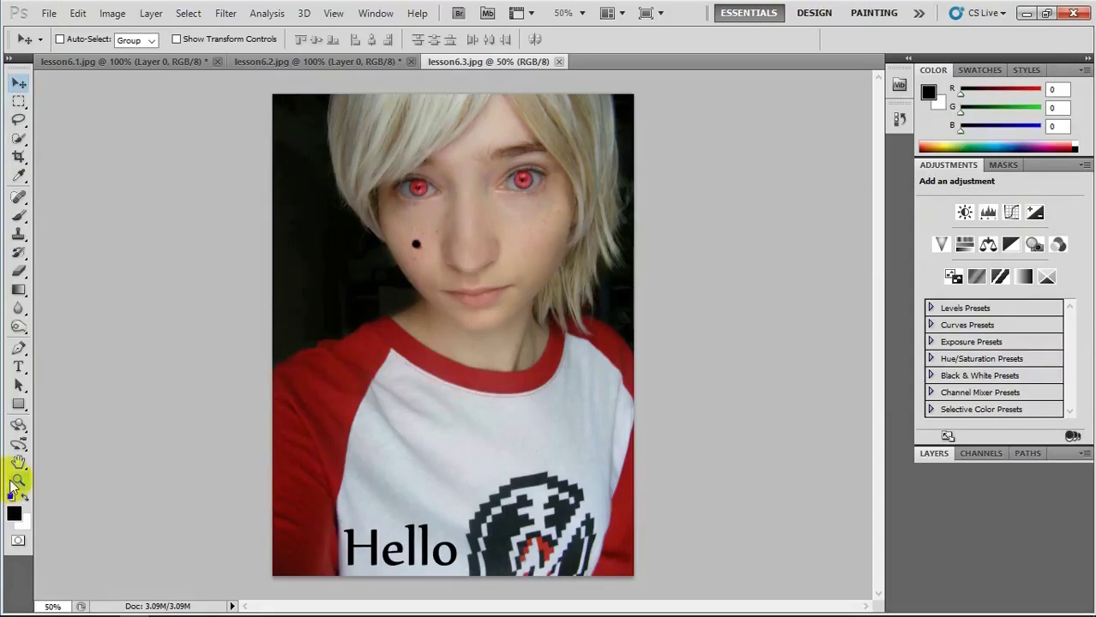
# Zoom to 100% on the eyes and centre the face.
pyautogui.click(15, 484)
pyautogui.click(438, 198)
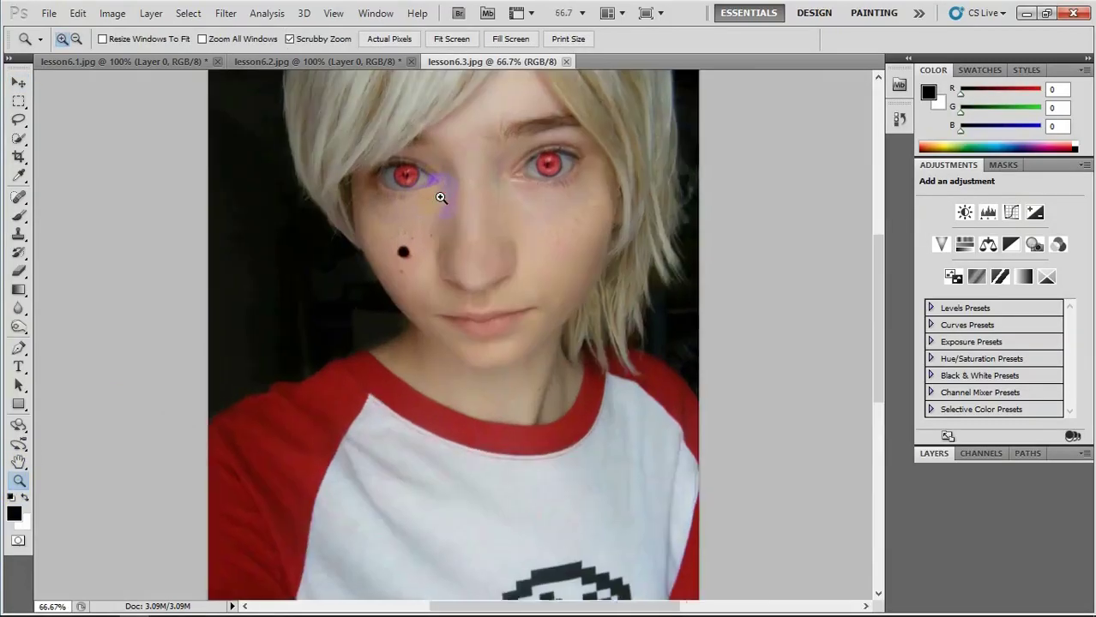
pyautogui.click(440, 198)
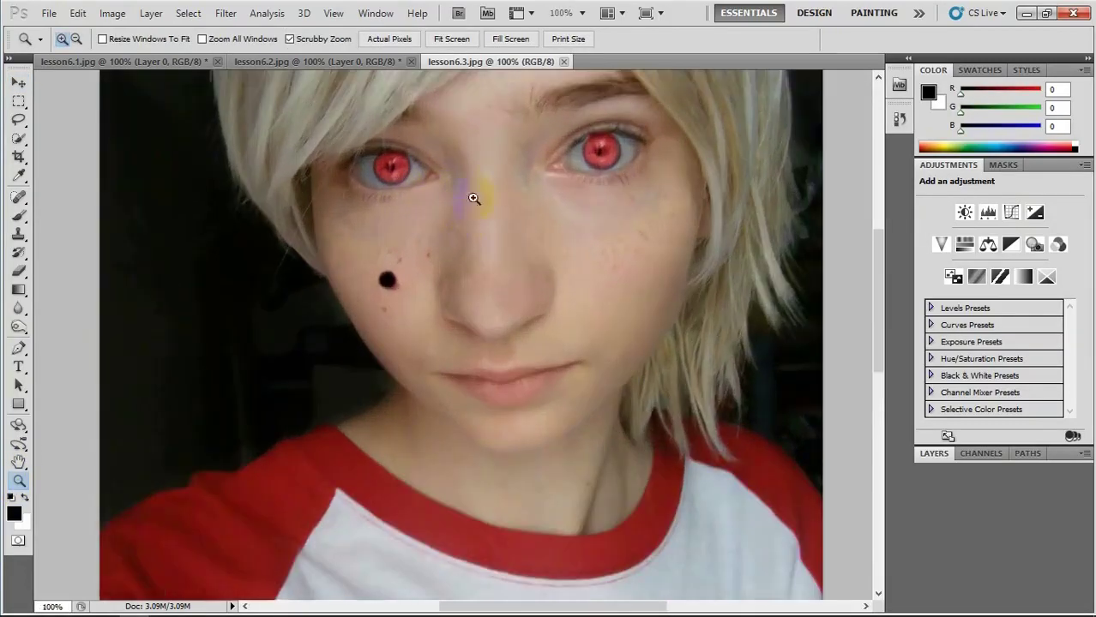
pyautogui.moveTo(494, 182); pyautogui.dragTo(489, 327)
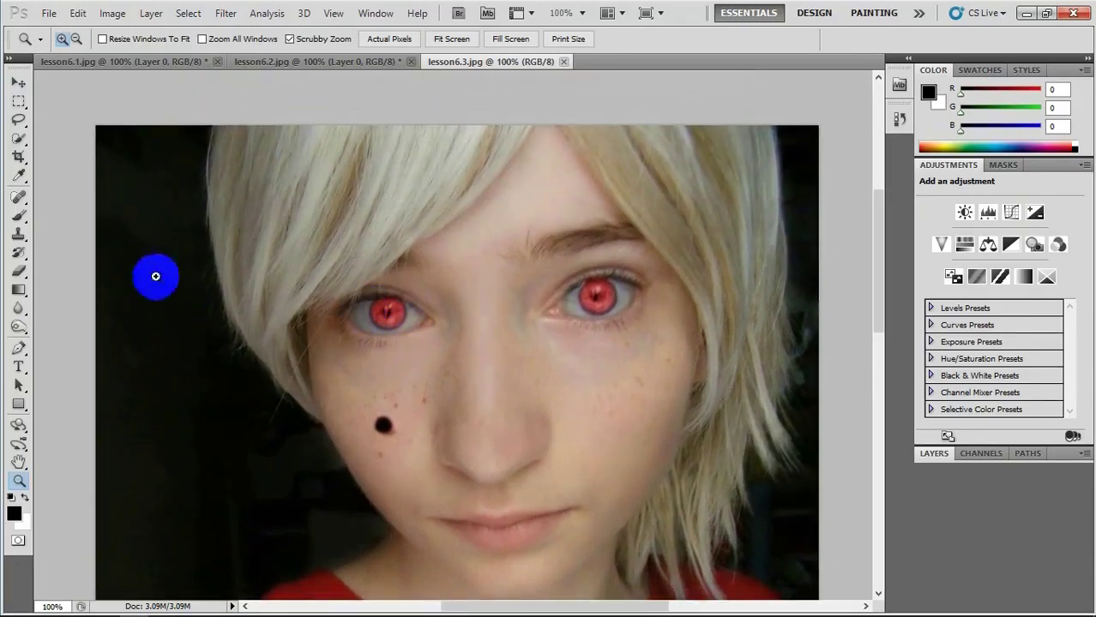
# Fix both red pupils with the Red Eye Tool at 50% pupil size.
pyautogui.click(20, 204)
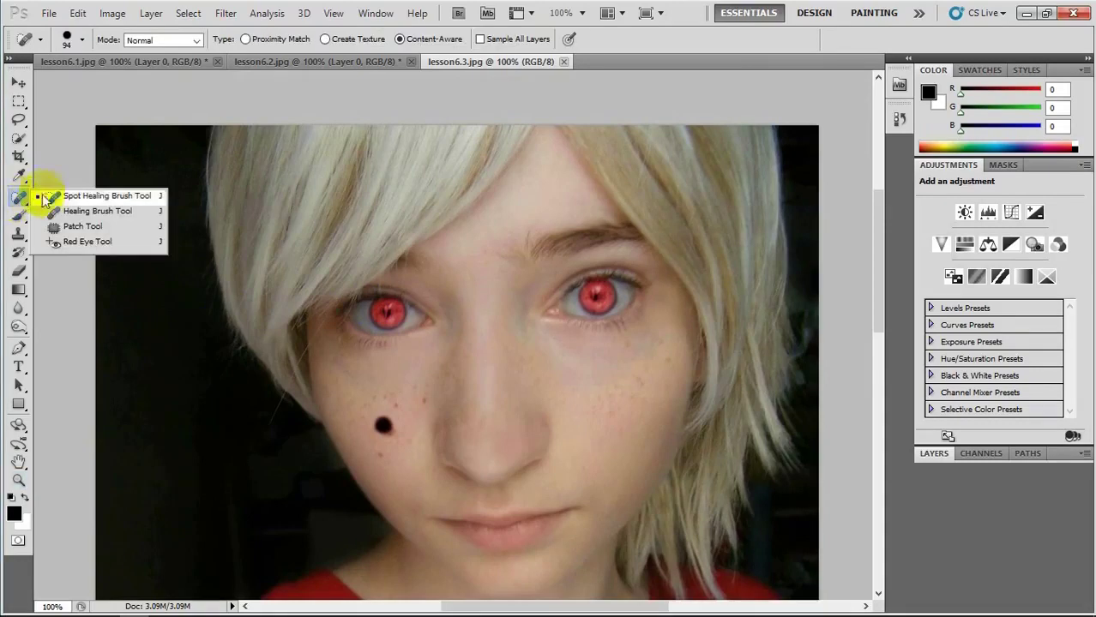
pyautogui.click(85, 243)
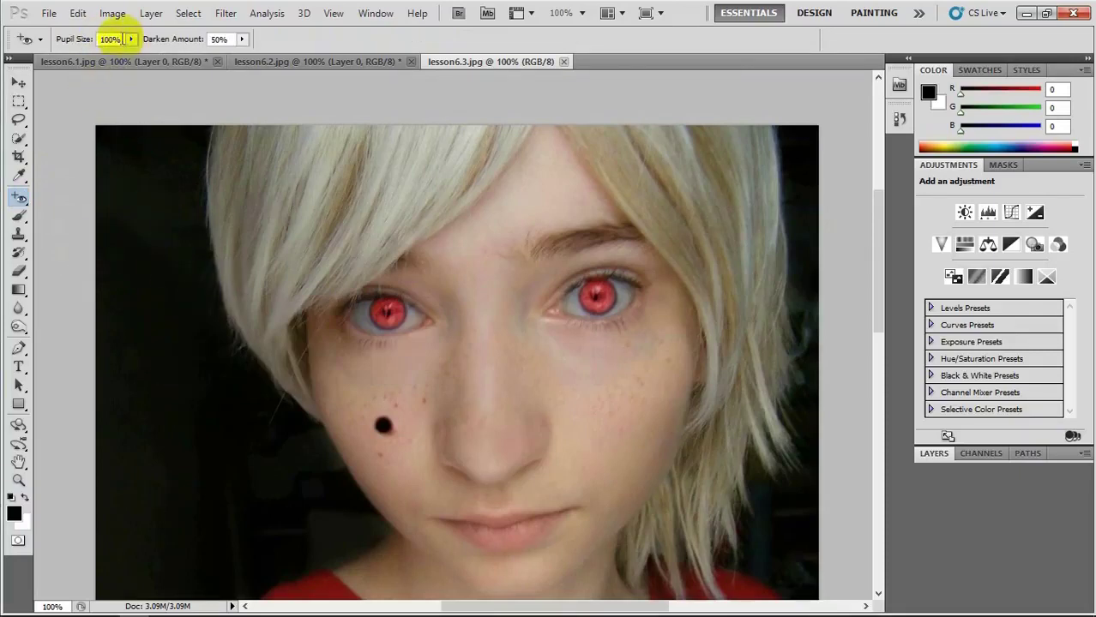
pyautogui.click(91, 45)
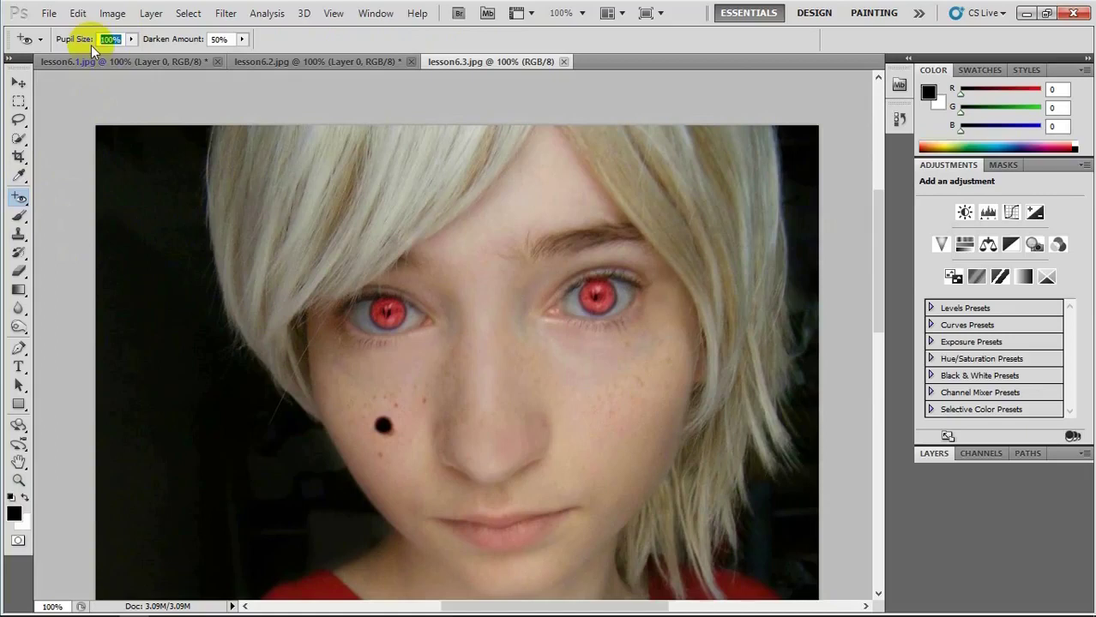
pyautogui.write('50')
pyautogui.click(390, 318)
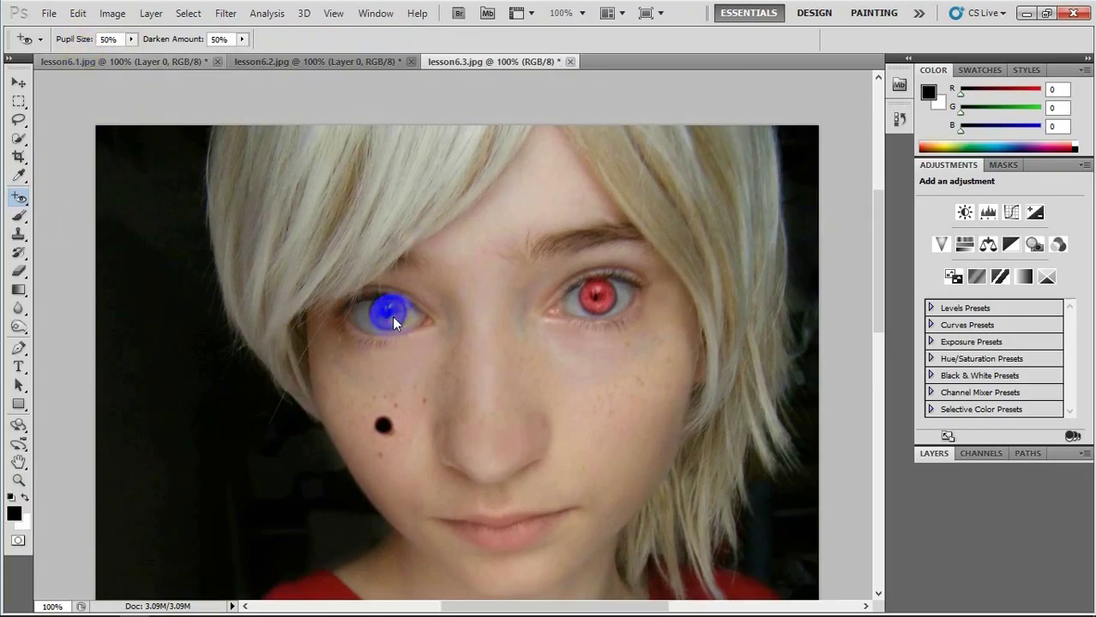
pyautogui.click(596, 294)
# Fit the portrait, then zoom to 200% on the cheek mole.
pyautogui.hotkey('ctrl', '0')
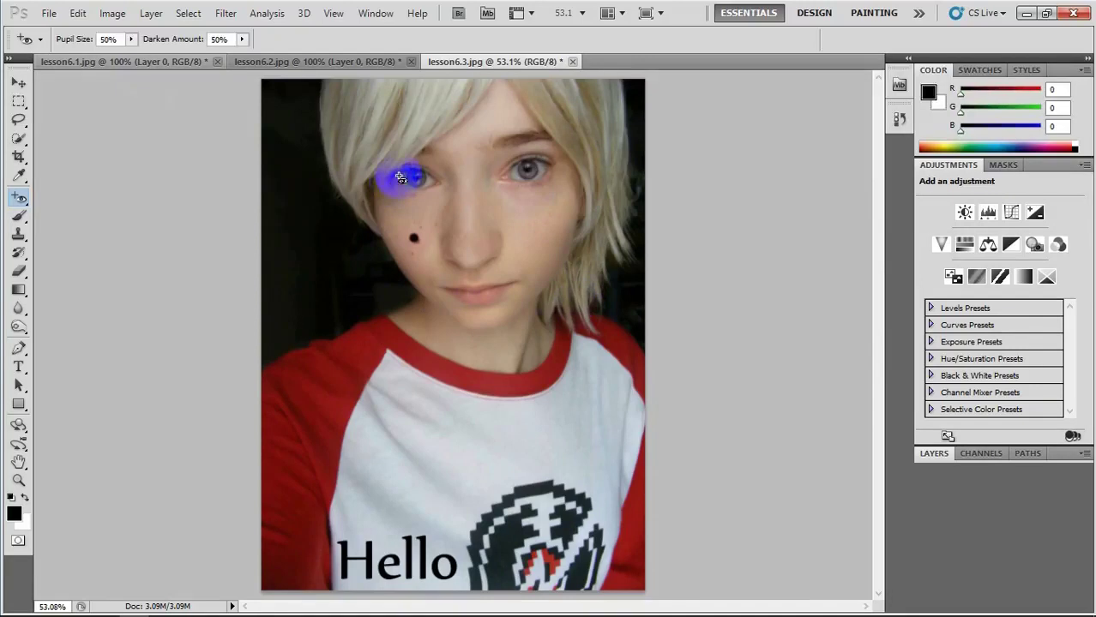
pyautogui.press('z')
pyautogui.click(369, 214)
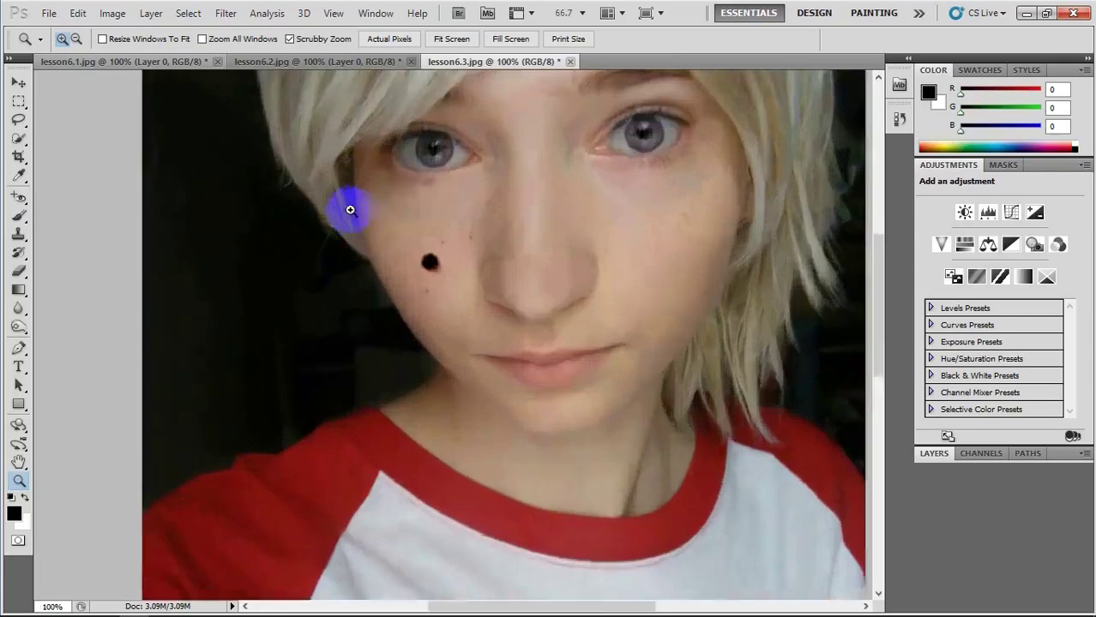
pyautogui.click(347, 208)
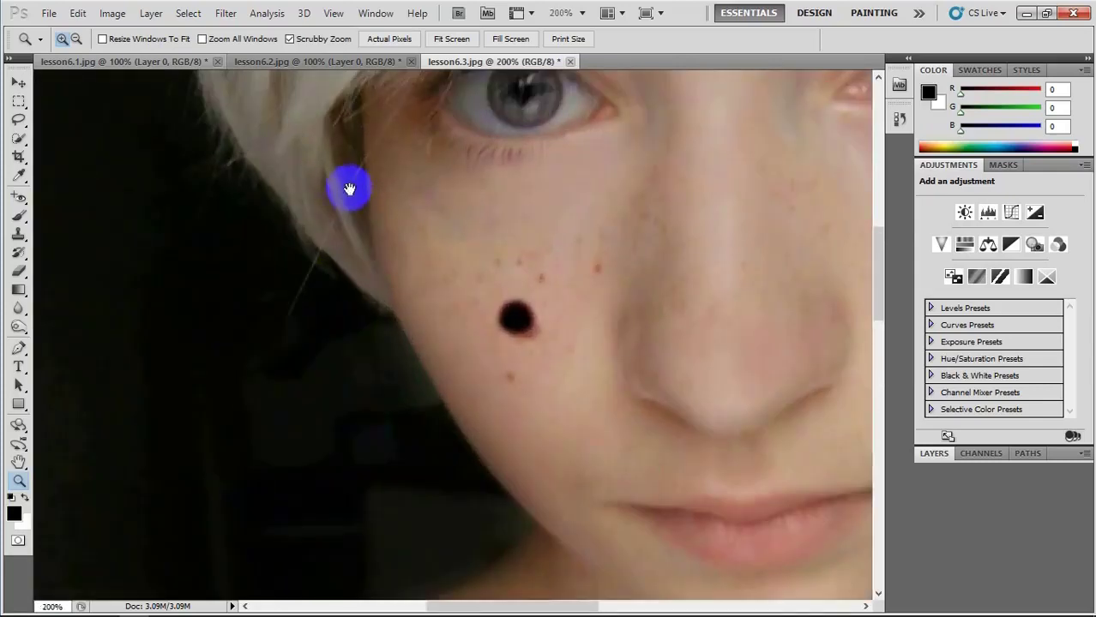
pyautogui.moveTo(348, 199)
pyautogui.mouseDown()
pyautogui.moveTo(383, 358)
pyautogui.moveTo(424, 374)
pyautogui.mouseUp()
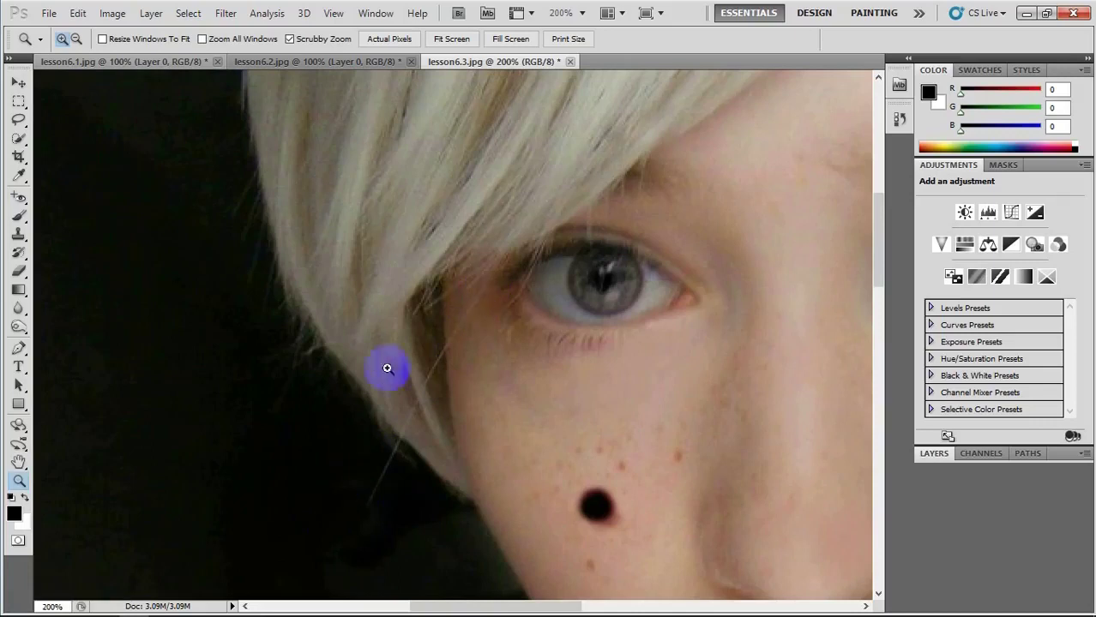
pyautogui.click(19, 204)
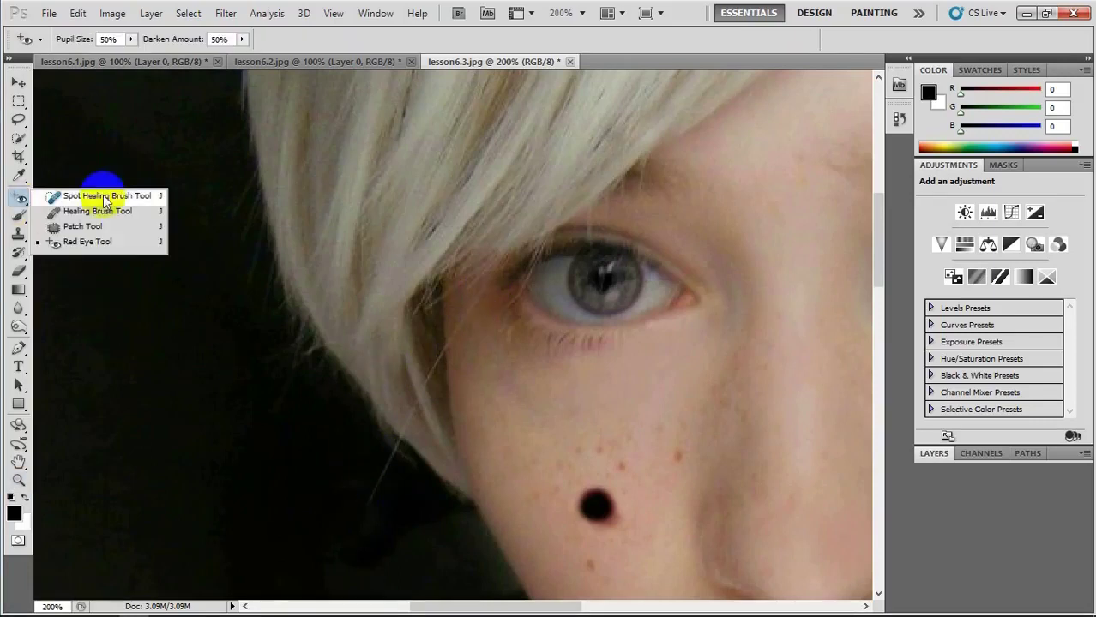
# Set up the Spot Healing Brush at 17 px with Normal blend mode.
pyautogui.moveTo(18, 206); pyautogui.dragTo(93, 199)
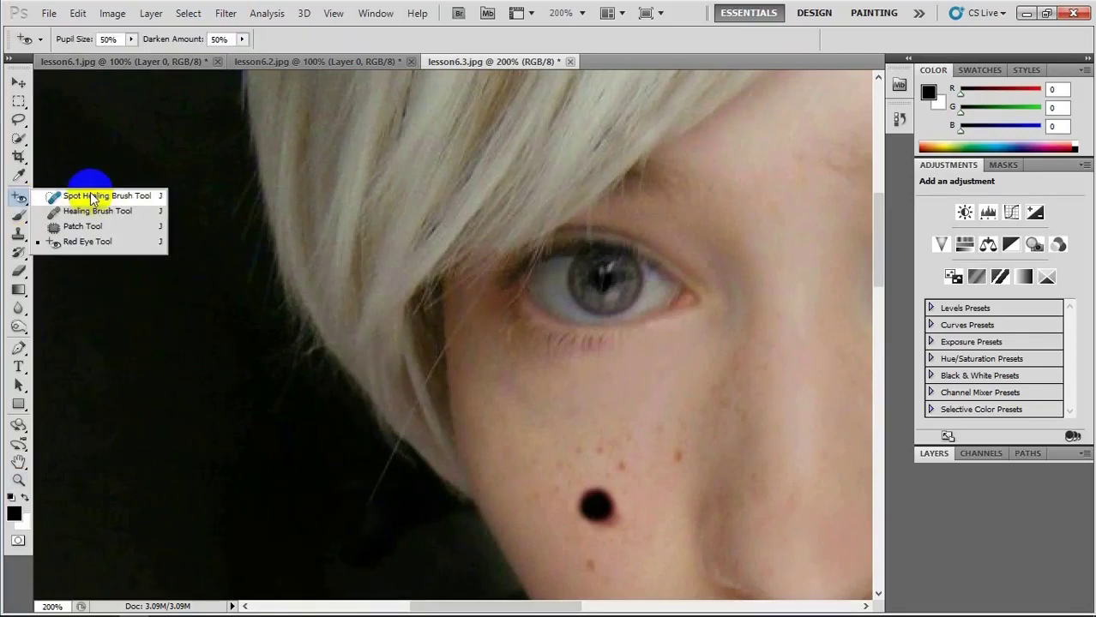
pyautogui.click(92, 197)
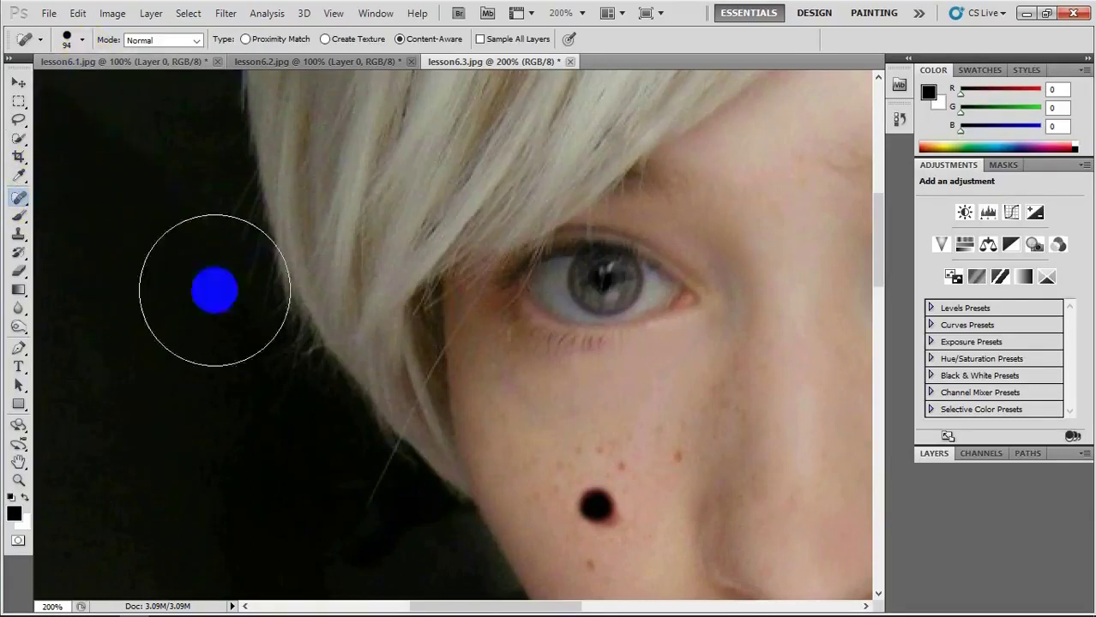
pyautogui.click(82, 40)
pyautogui.moveTo(93, 78); pyautogui.dragTo(44, 82)
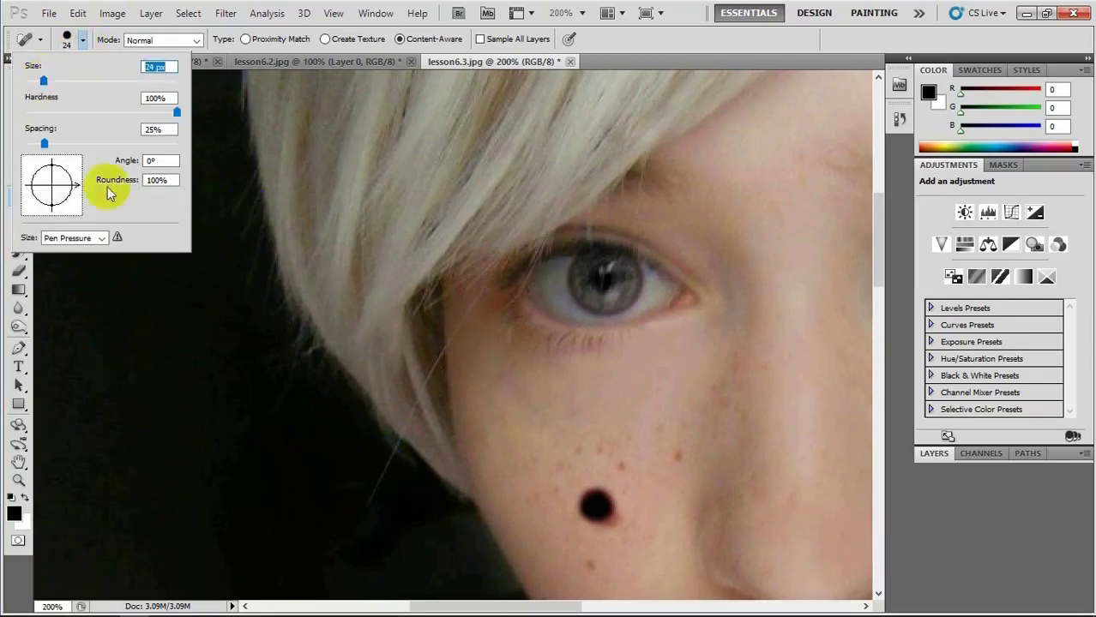
pyautogui.moveTo(40, 80); pyautogui.dragTo(37, 81)
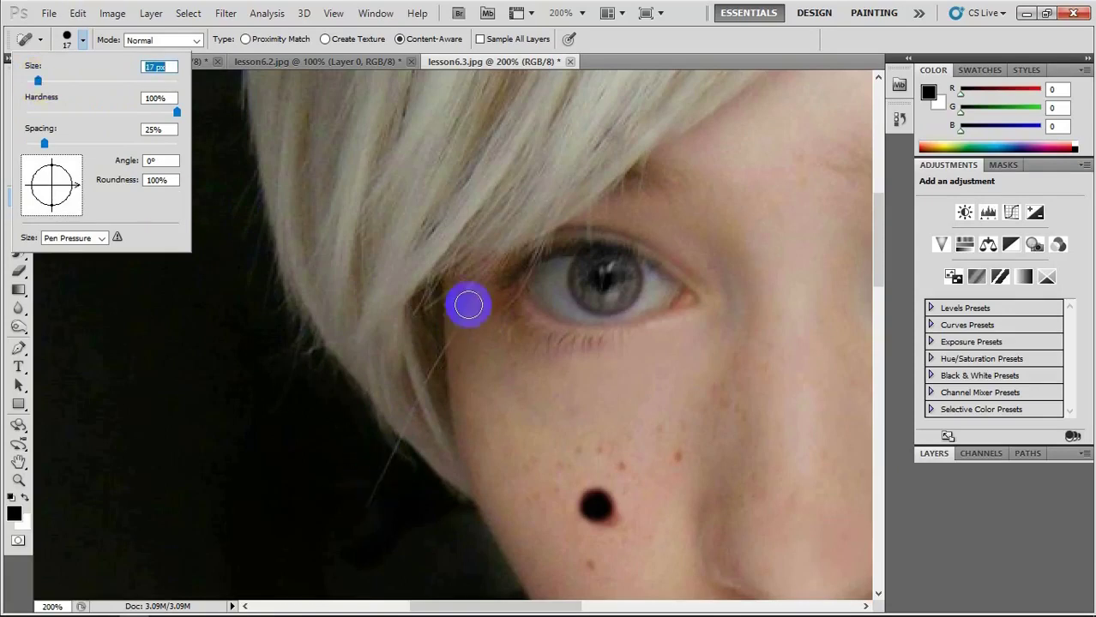
pyautogui.click(154, 42)
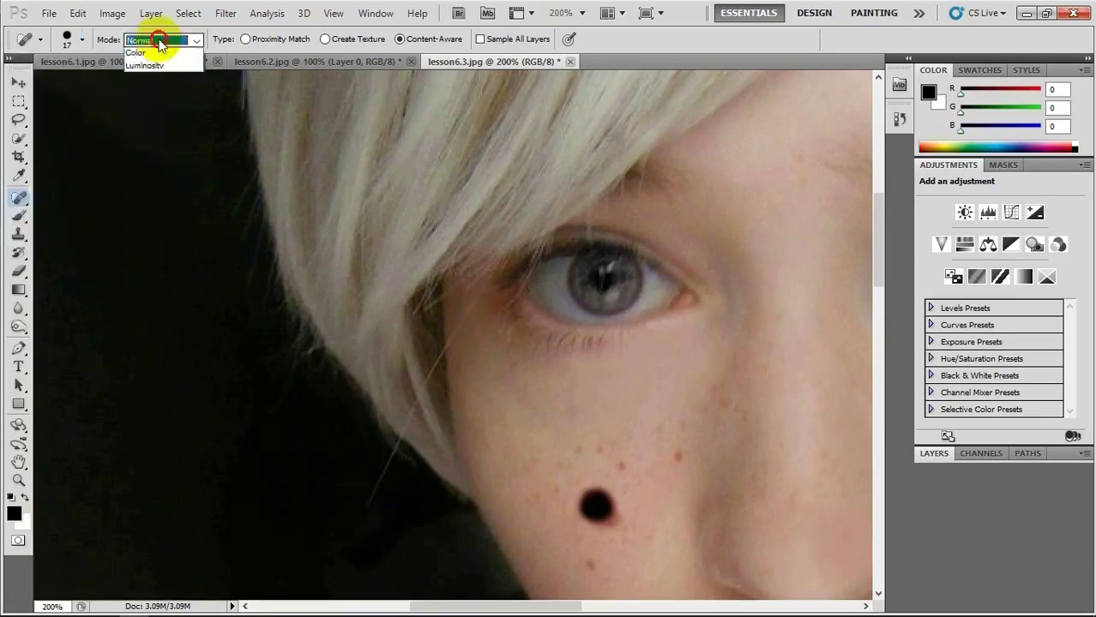
pyautogui.click(158, 38)
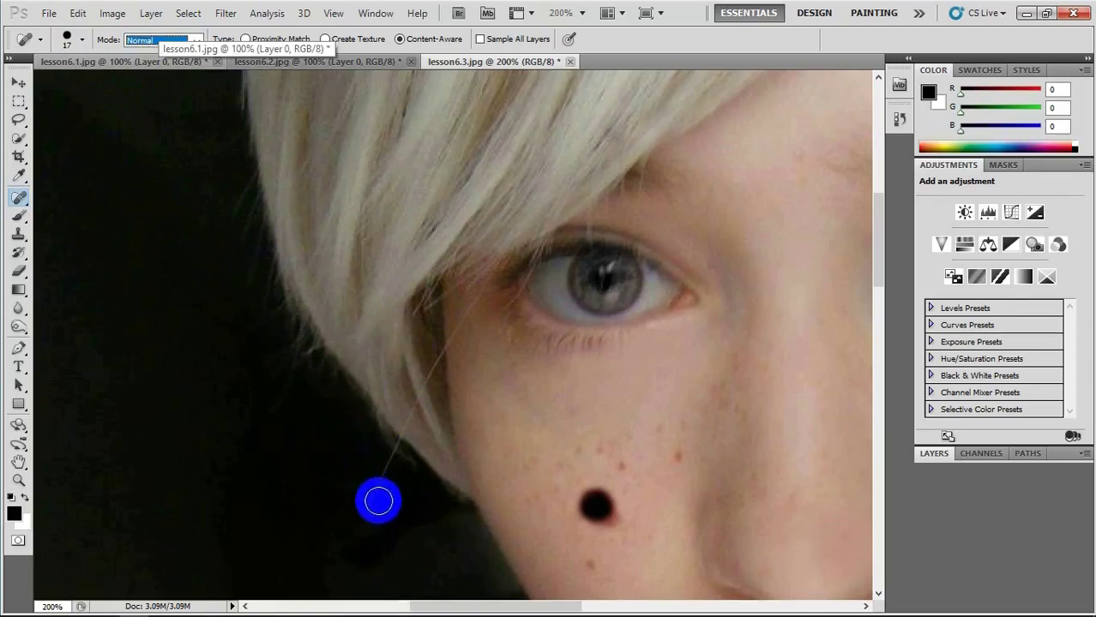
# Spot-heal the stray hair by the cheek, then fit the photo on screen.
pyautogui.moveTo(374, 500)
pyautogui.mouseDown()
pyautogui.moveTo(437, 347)
pyautogui.moveTo(478, 279)
pyautogui.mouseUp()
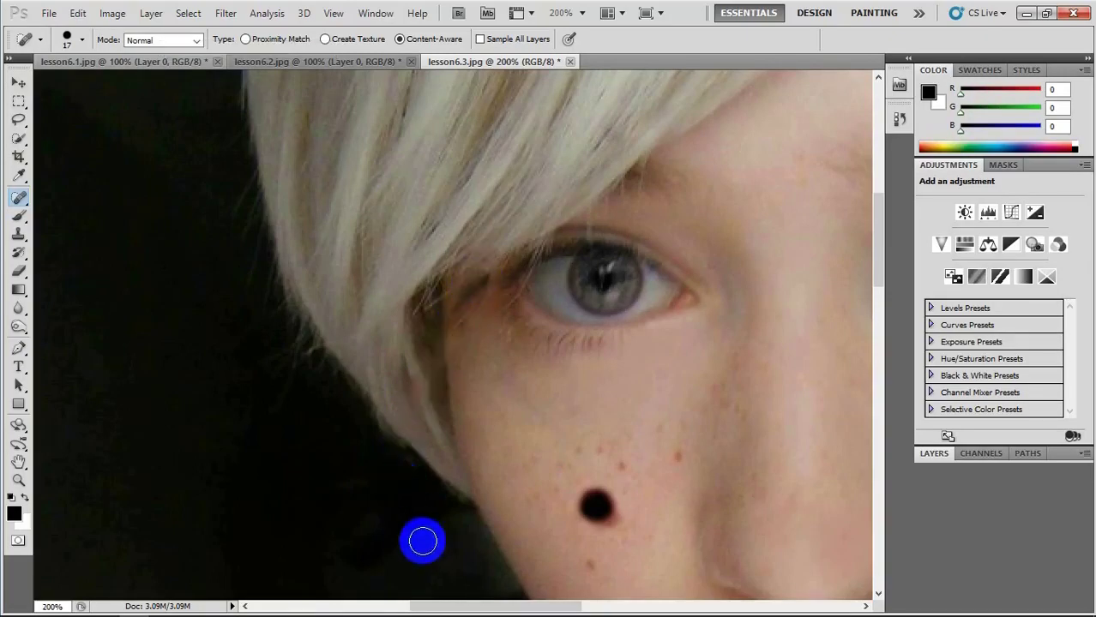
pyautogui.moveTo(462, 326)
pyautogui.mouseDown()
pyautogui.moveTo(462, 297)
pyautogui.moveTo(480, 284)
pyautogui.moveTo(479, 306)
pyautogui.moveTo(455, 311)
pyautogui.mouseUp()
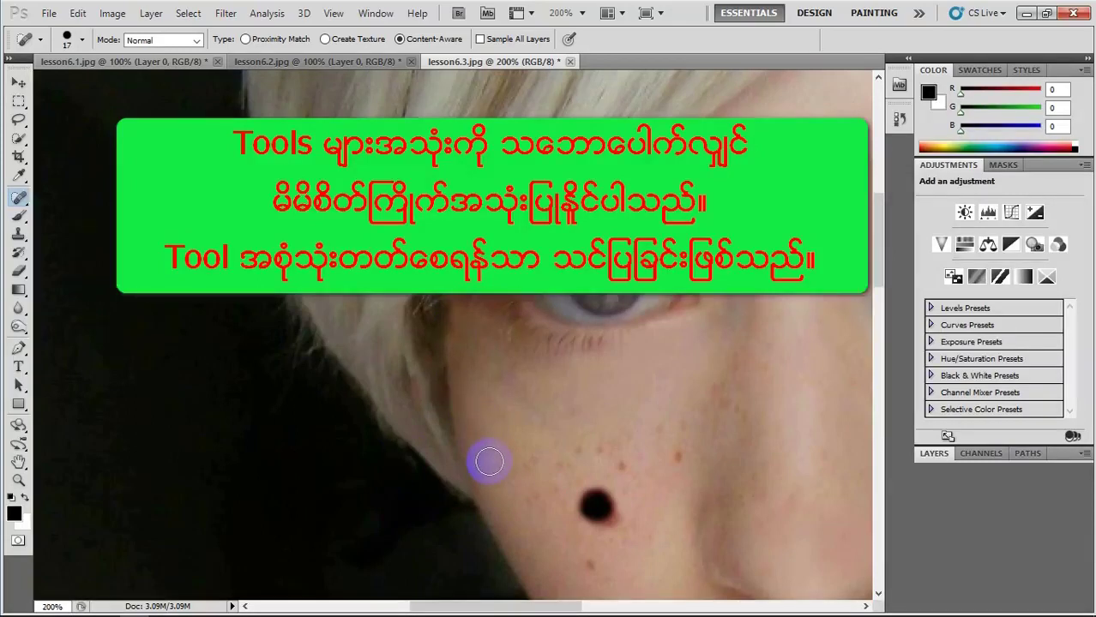
pyautogui.hotkey('ctrl', '0')
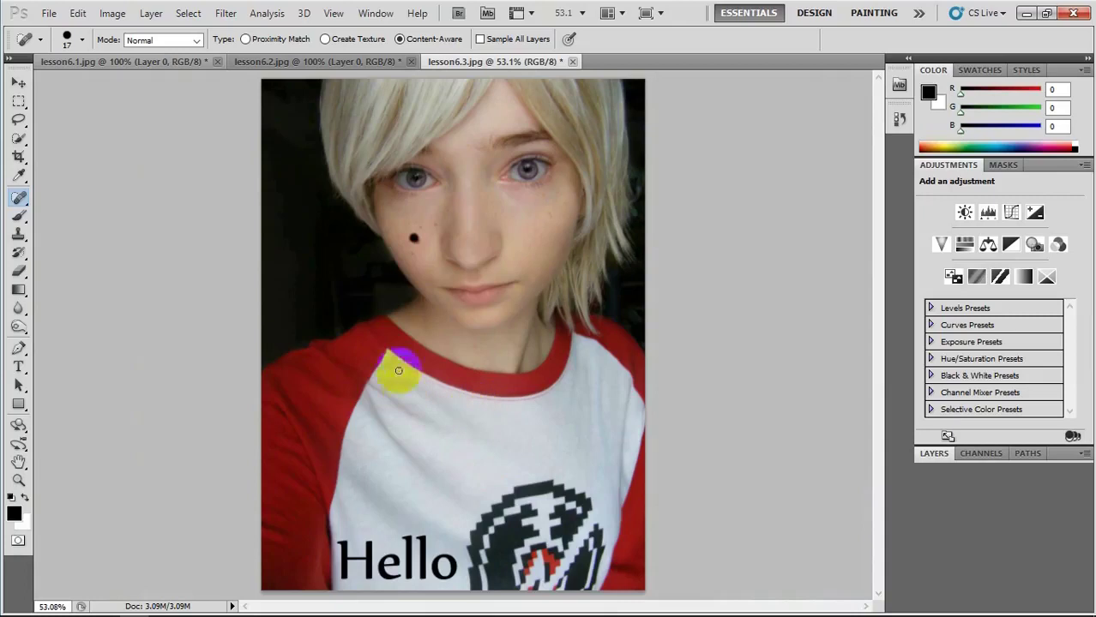
# Select the Healing Brush and zoom in on the cheek mole.
pyautogui.click(414, 239)
pyautogui.rightClick(19, 197)
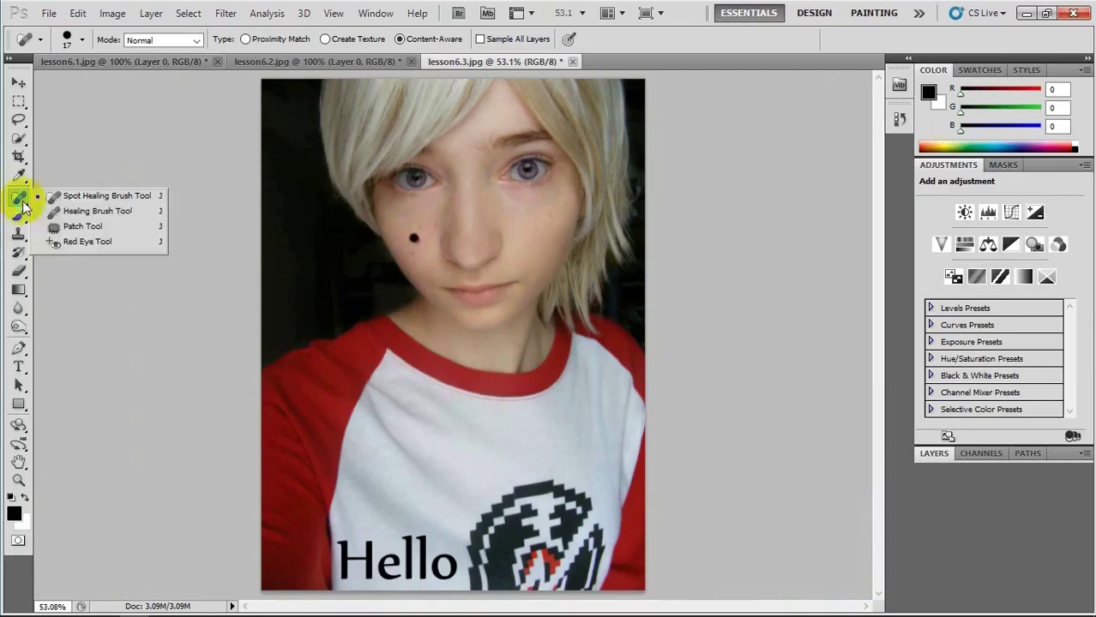
pyautogui.click(71, 214)
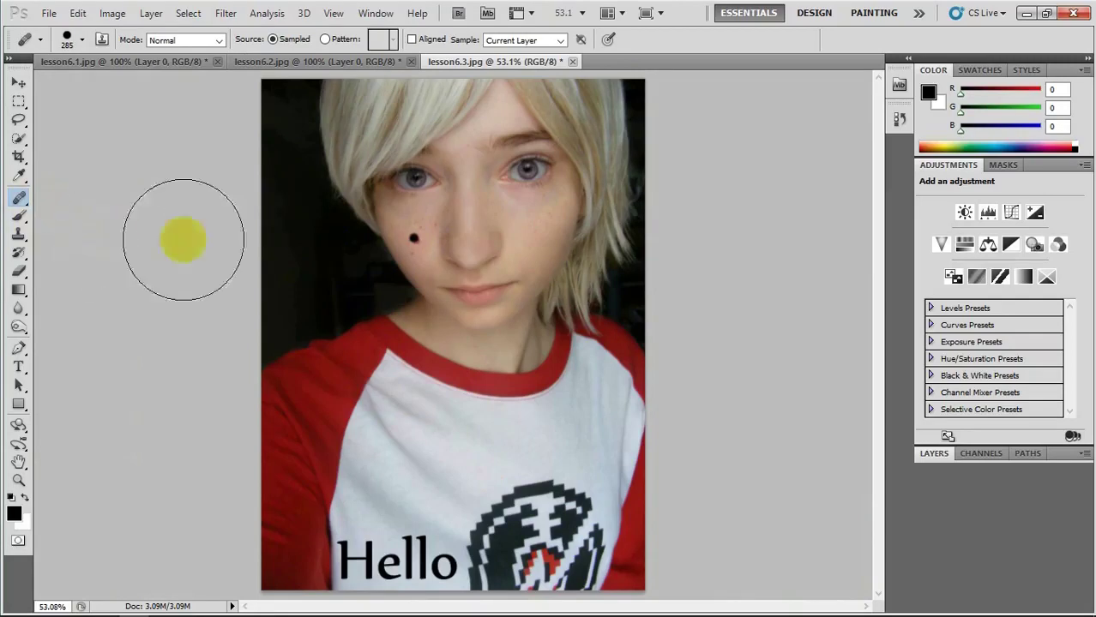
pyautogui.keyDown('alt'); pyautogui.click(337, 295); pyautogui.keyUp('alt')
pyautogui.moveTo(337, 296); pyautogui.dragTo(294, 365)
pyautogui.press('z')
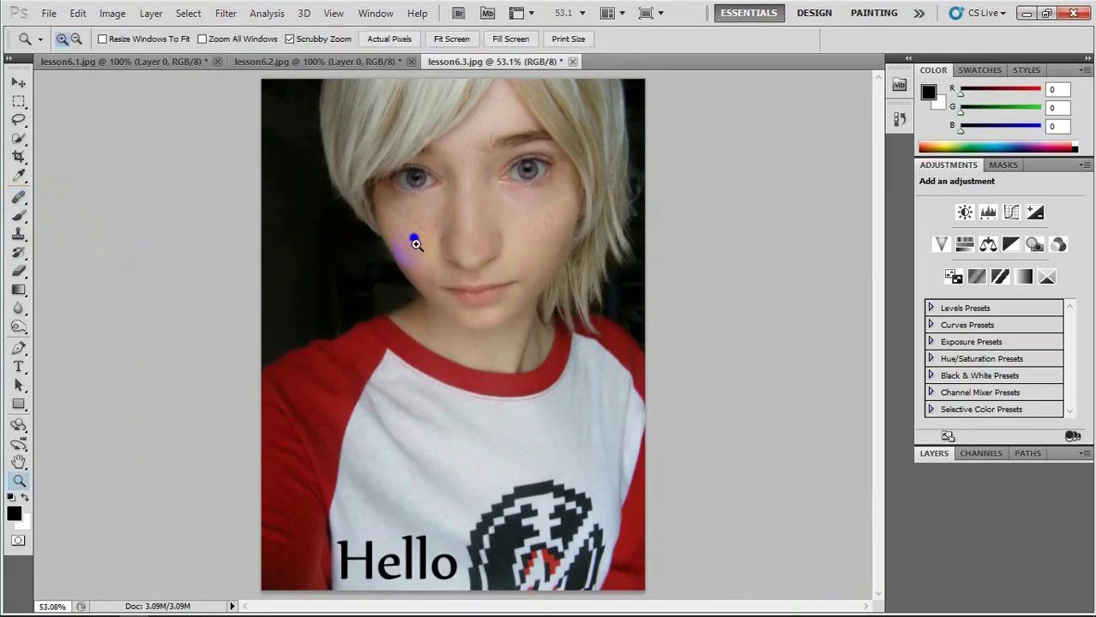
pyautogui.click(405, 239)
pyautogui.click(415, 244)
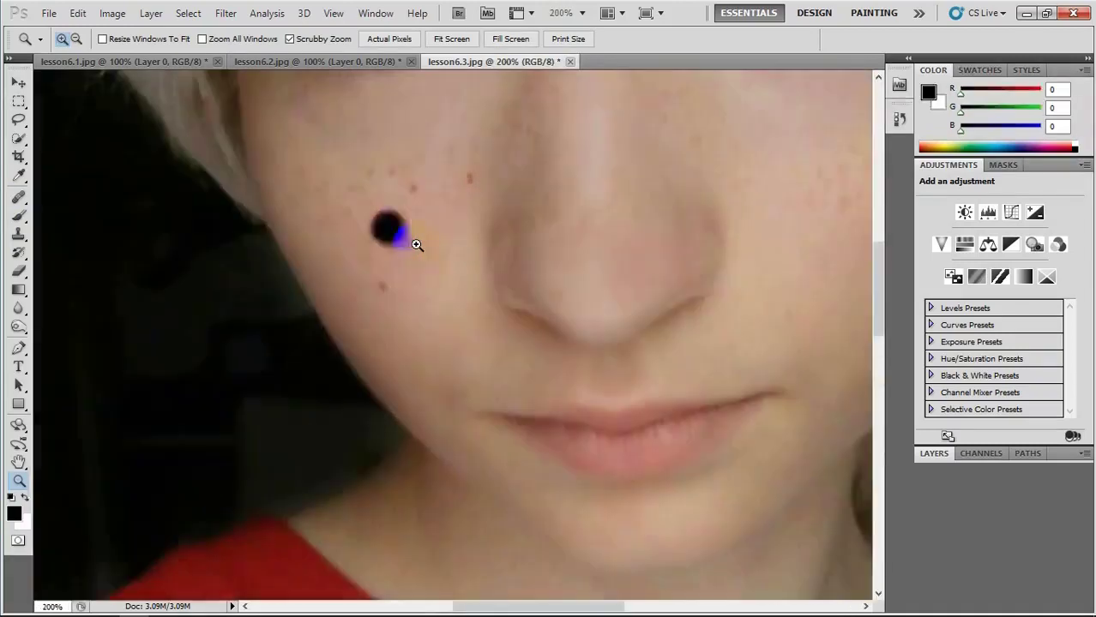
pyautogui.click(391, 228)
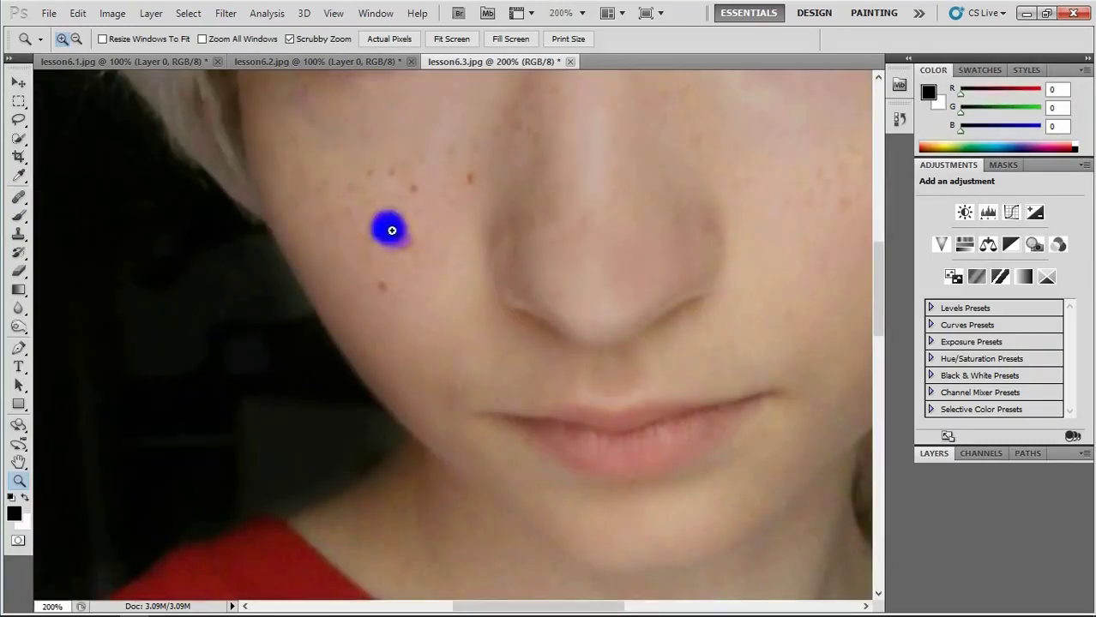
# Set the Healing Brush to 35 px, sample clean skin, and heal the mole.
pyautogui.moveTo(19, 197); pyautogui.dragTo(81, 216)
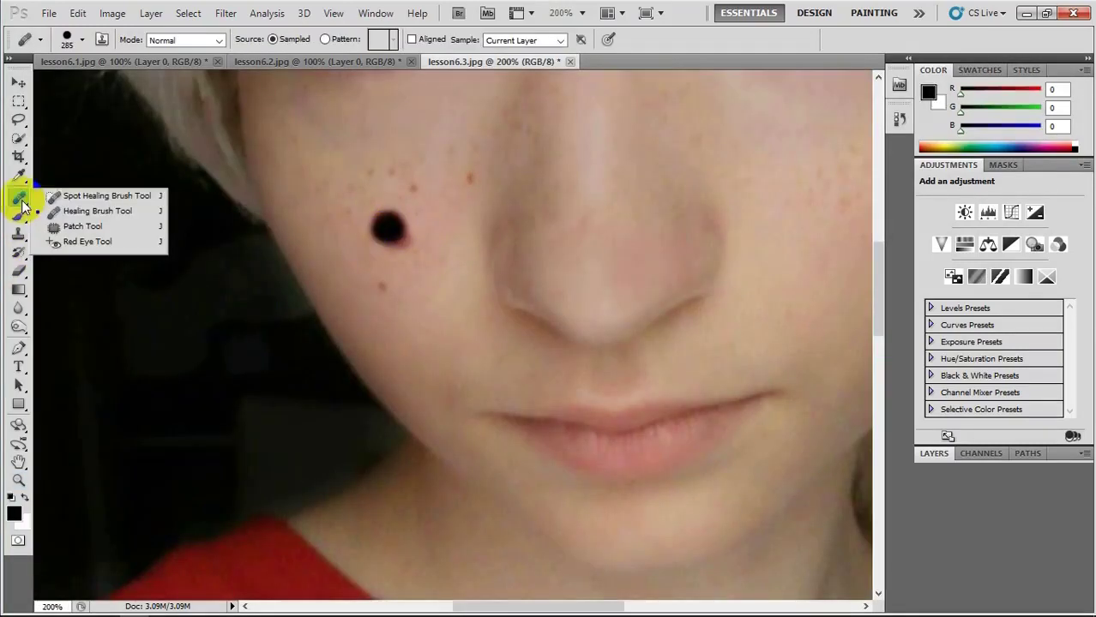
pyautogui.click(82, 215)
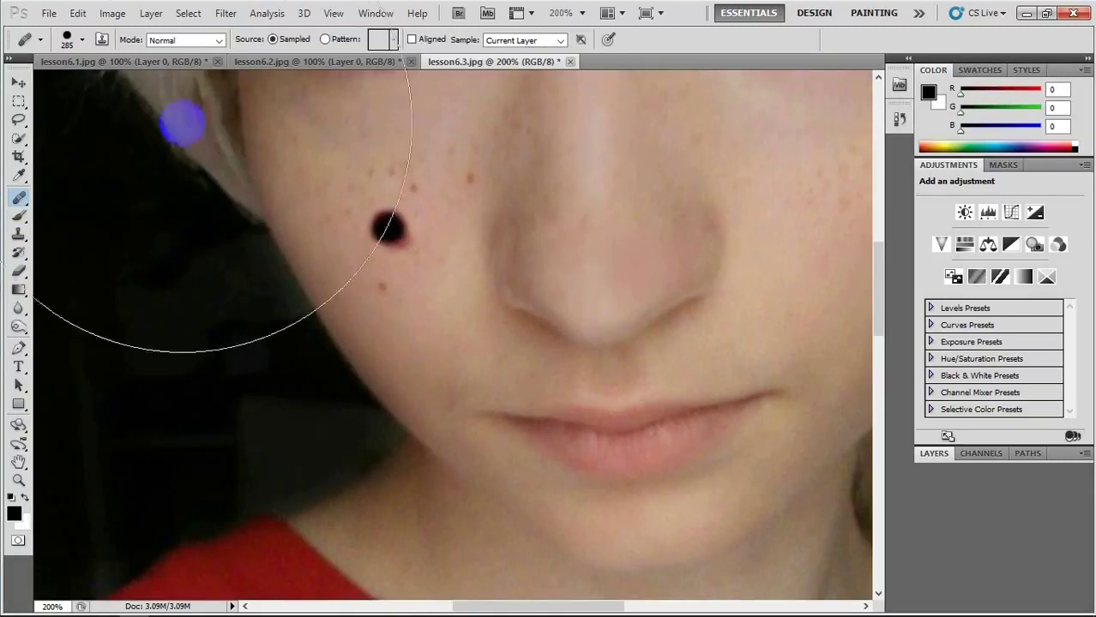
pyautogui.click(83, 39)
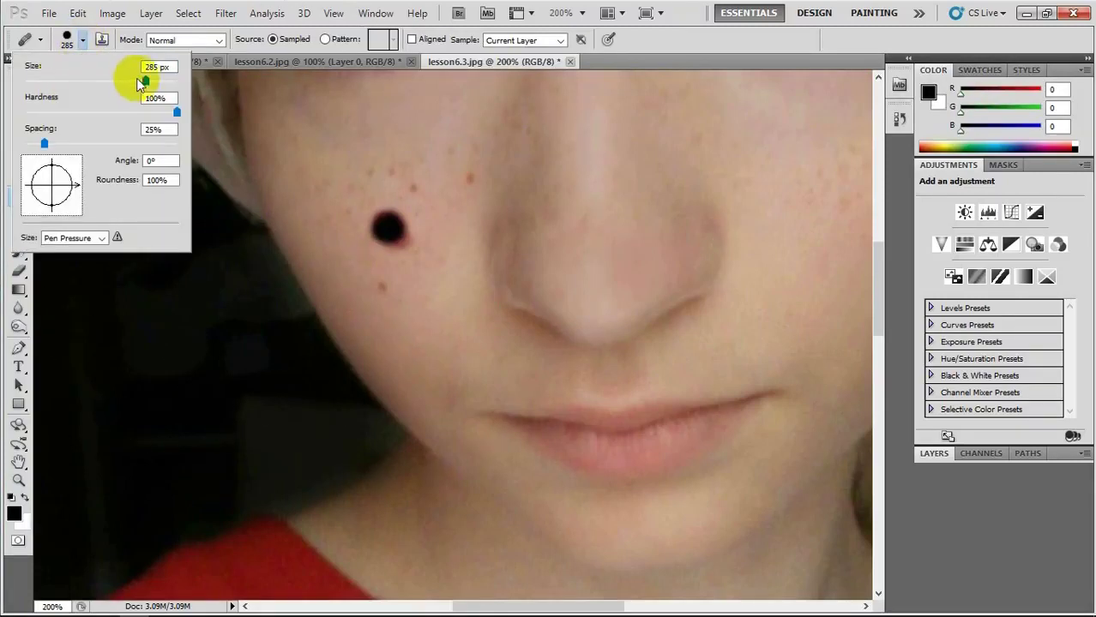
pyautogui.moveTo(142, 80); pyautogui.dragTo(52, 79)
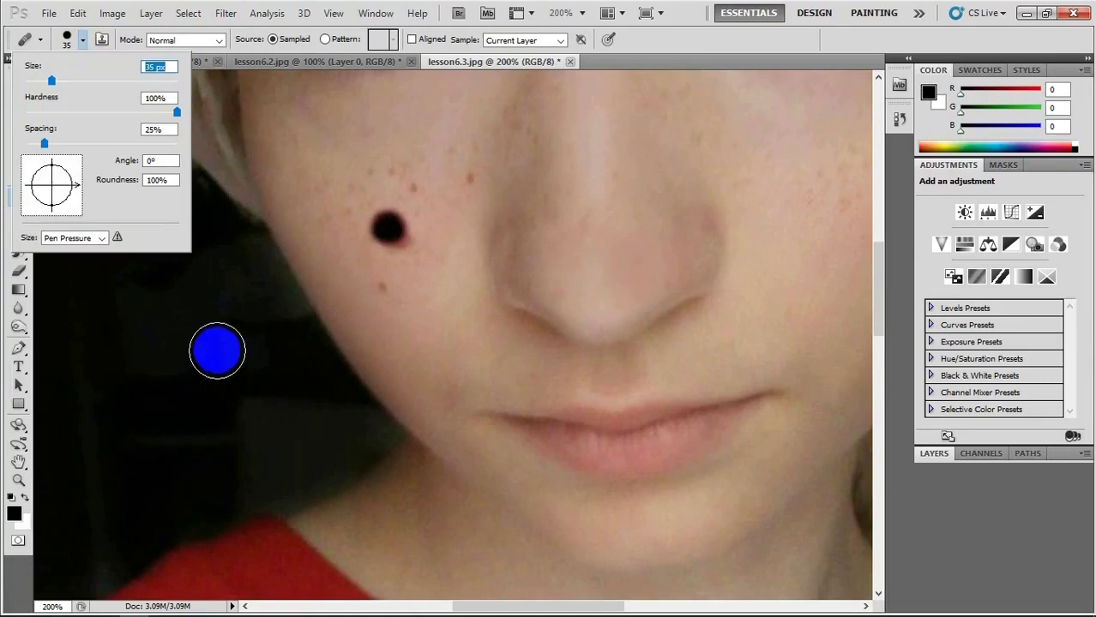
pyautogui.click(217, 356)
pyautogui.click(550, 248)
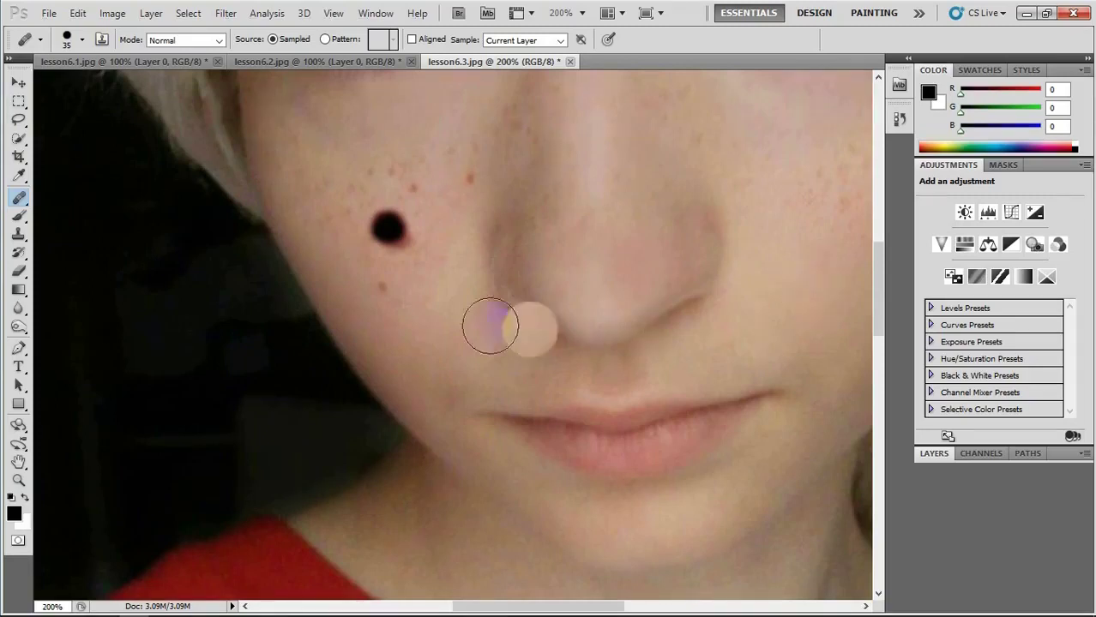
pyautogui.click(390, 230)
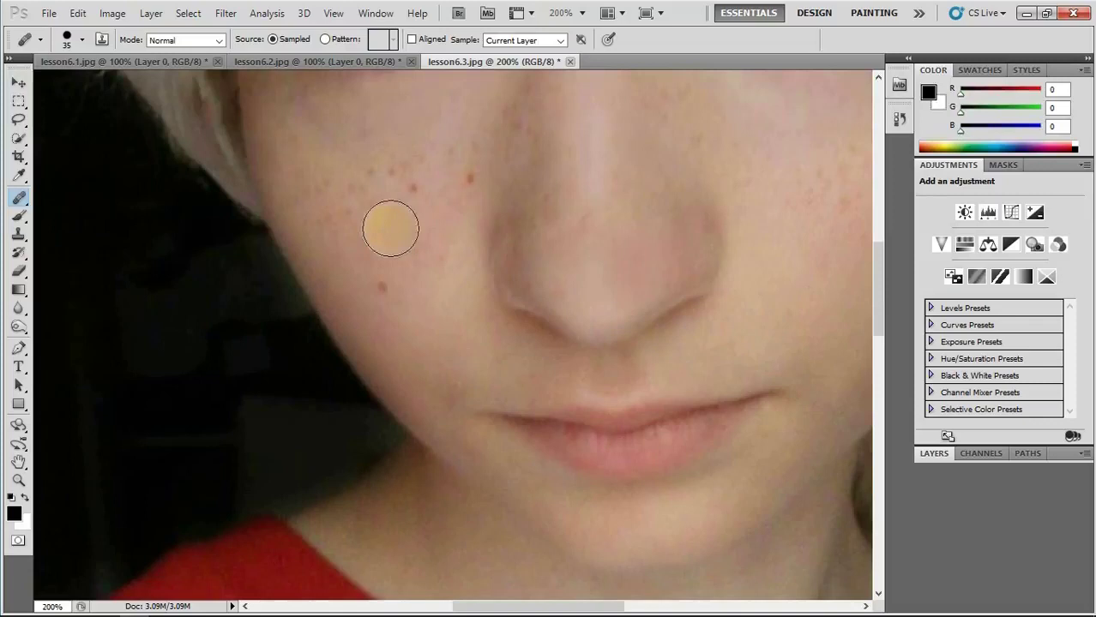
pyautogui.keyDown('alt'); pyautogui.click(212, 222); pyautogui.keyUp('alt')
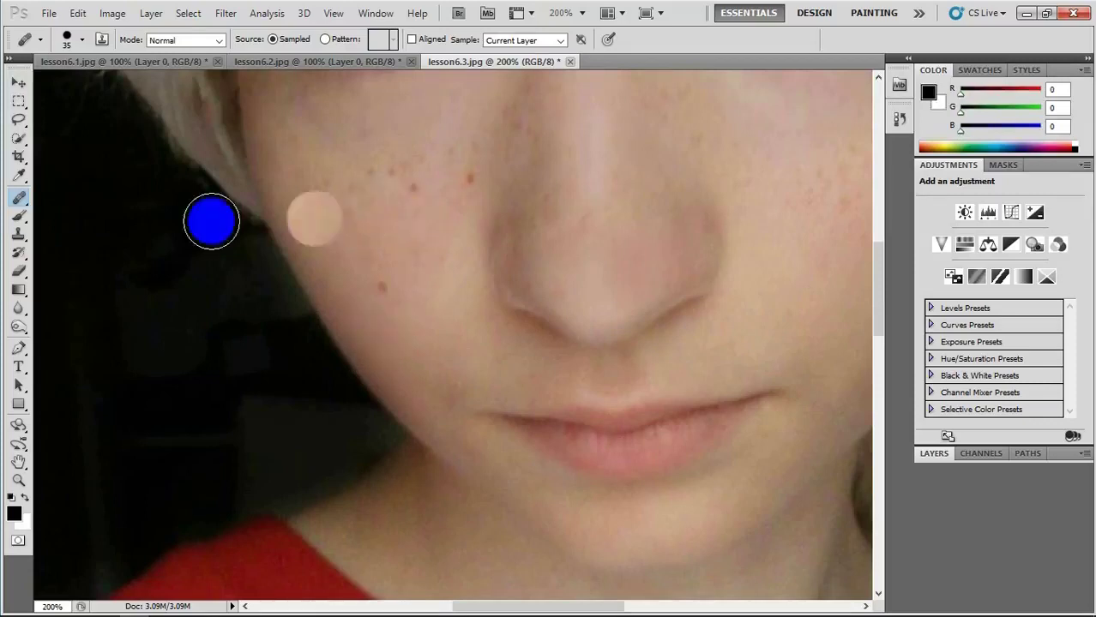
pyautogui.click(18, 83)
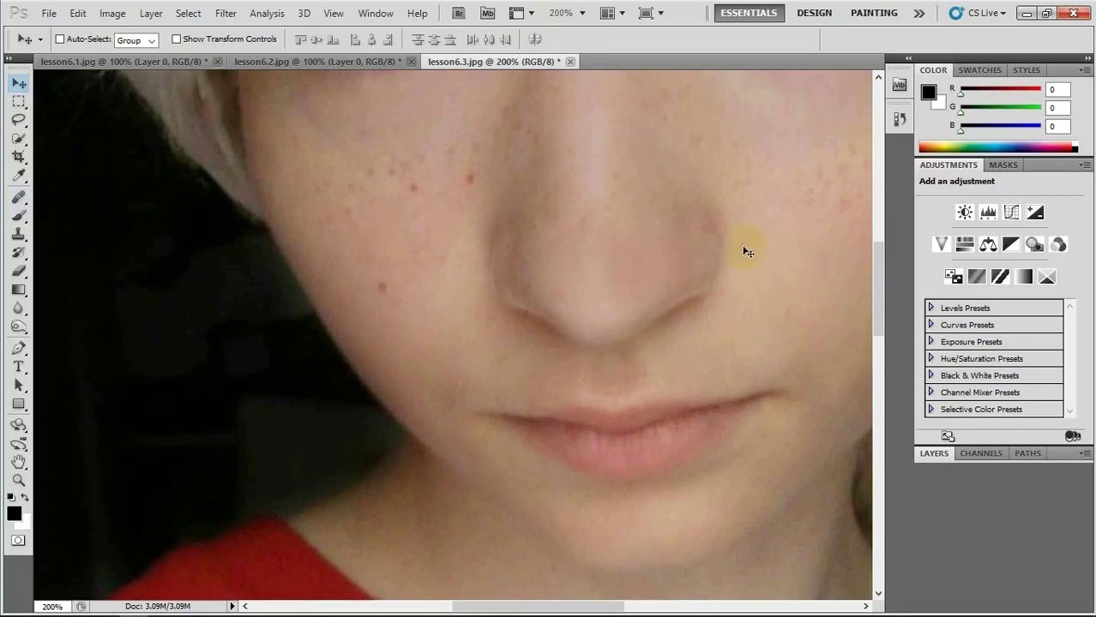
# Fit the photo, then zoom to 200% on the word Hello on the shirt.
pyautogui.click(184, 237)
pyautogui.hotkey('ctrl', '0')
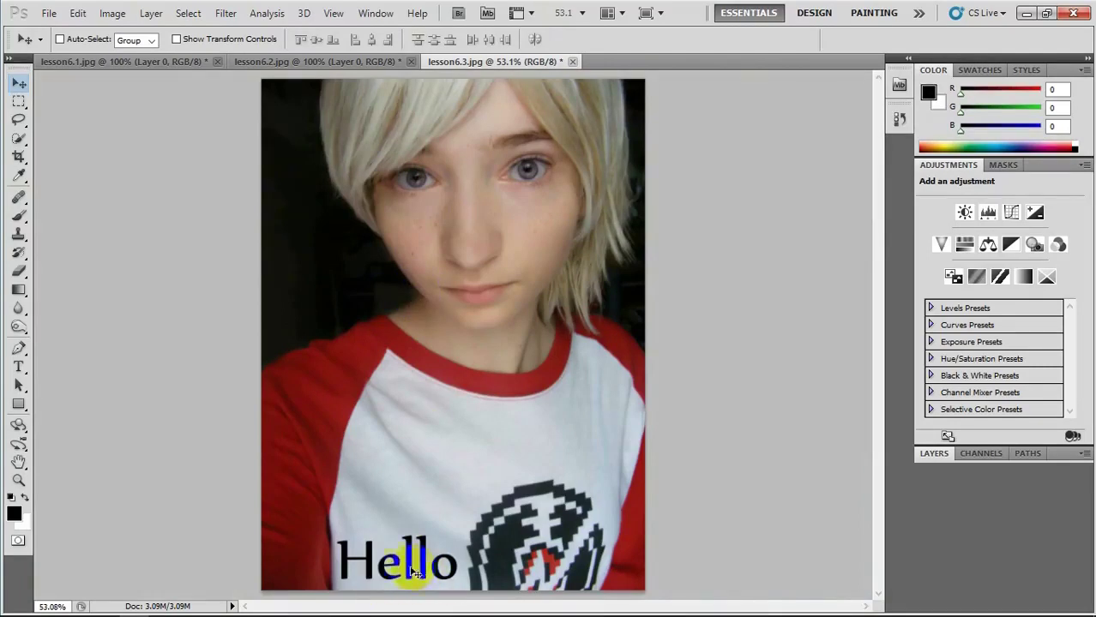
pyautogui.click(17, 479)
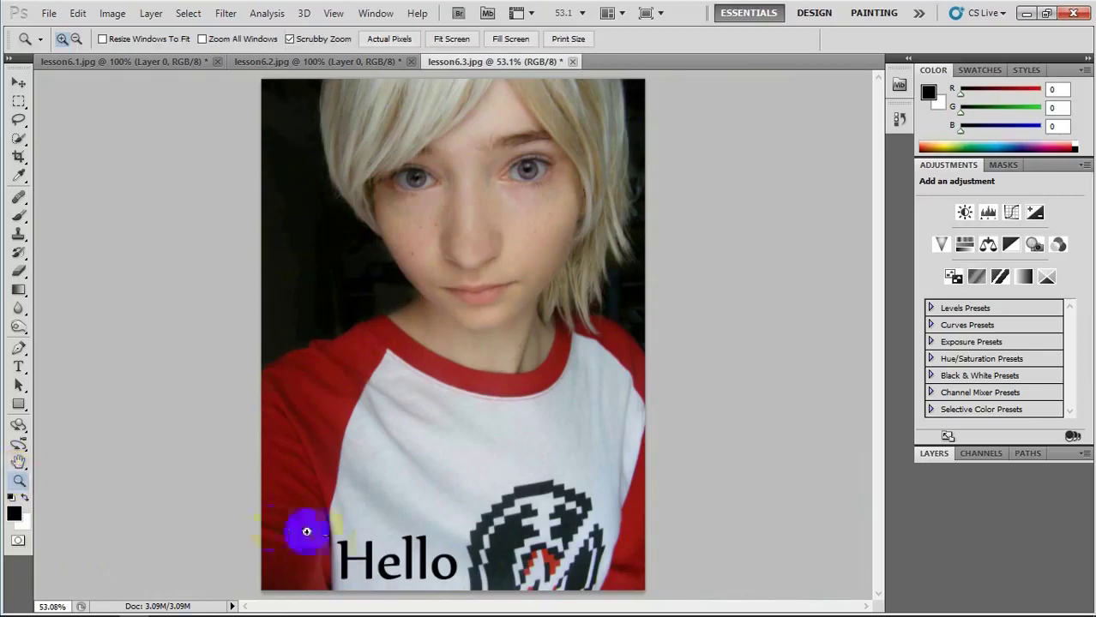
pyautogui.click(367, 544)
pyautogui.click(369, 546)
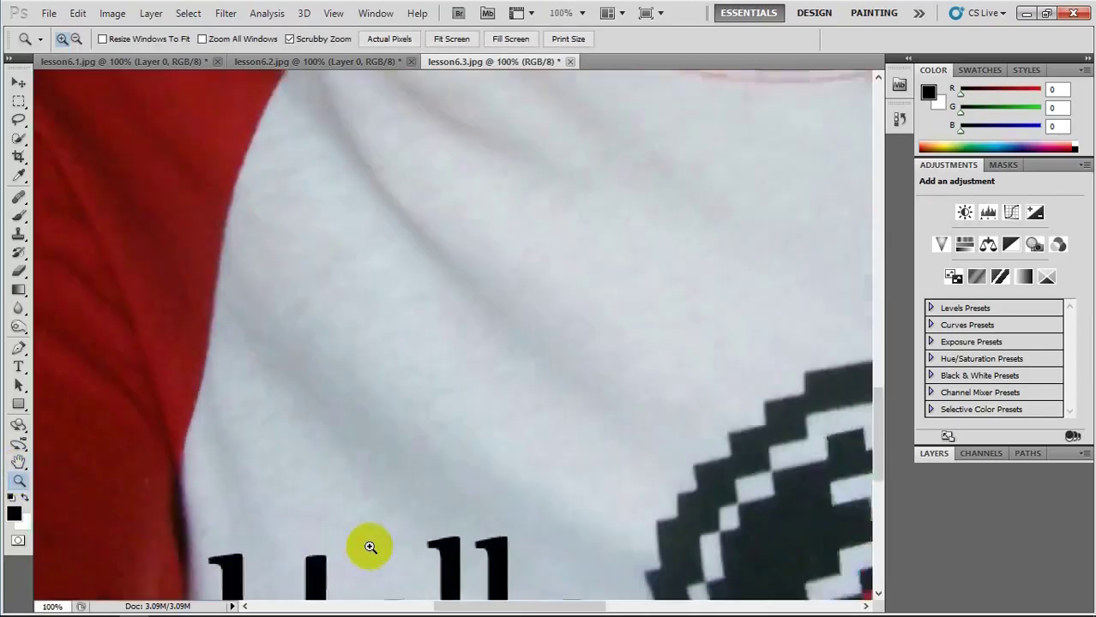
pyautogui.moveTo(373, 531)
pyautogui.mouseDown()
pyautogui.moveTo(379, 496)
pyautogui.moveTo(354, 322)
pyautogui.mouseUp()
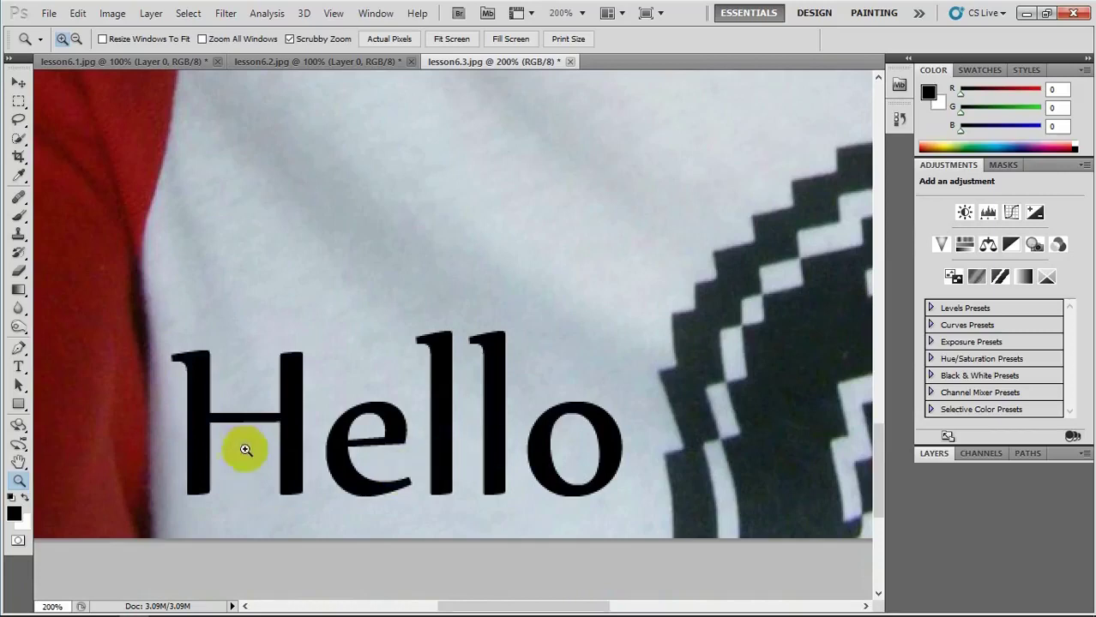
pyautogui.click(20, 199)
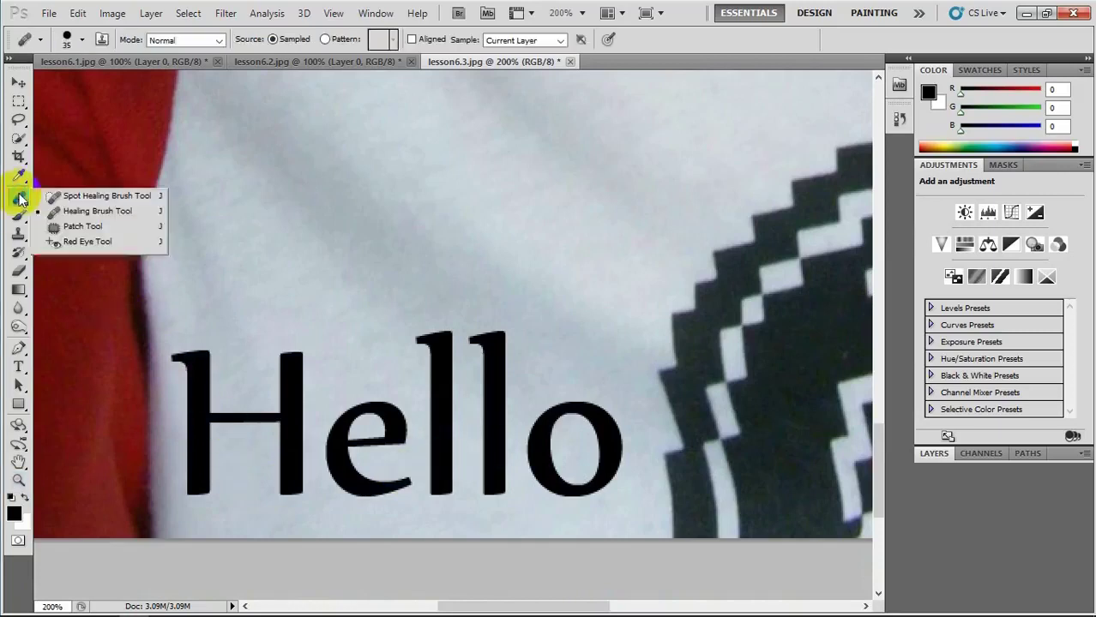
# Patch the word Hello with plain shirt fabric, then zoom to 100% between the eyes.
pyautogui.click(73, 228)
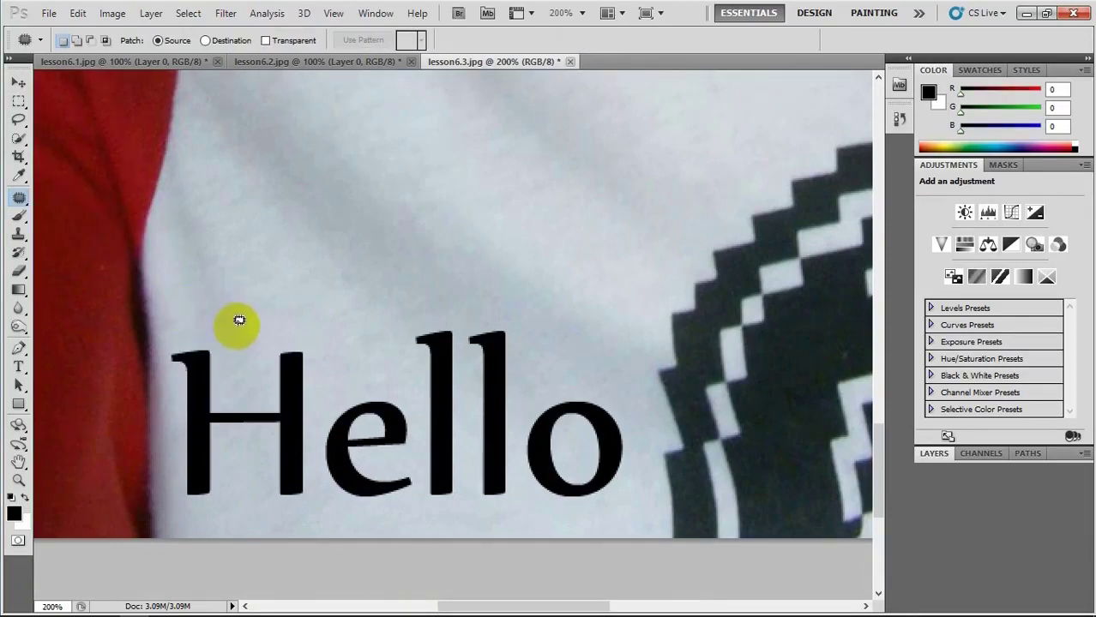
pyautogui.moveTo(242, 321)
pyautogui.mouseDown()
pyautogui.moveTo(170, 351)
pyautogui.moveTo(184, 405)
pyautogui.moveTo(181, 491)
pyautogui.moveTo(261, 519)
pyautogui.moveTo(418, 522)
pyautogui.moveTo(606, 501)
pyautogui.moveTo(636, 450)
pyautogui.moveTo(619, 399)
pyautogui.moveTo(553, 341)
pyautogui.mouseUp()
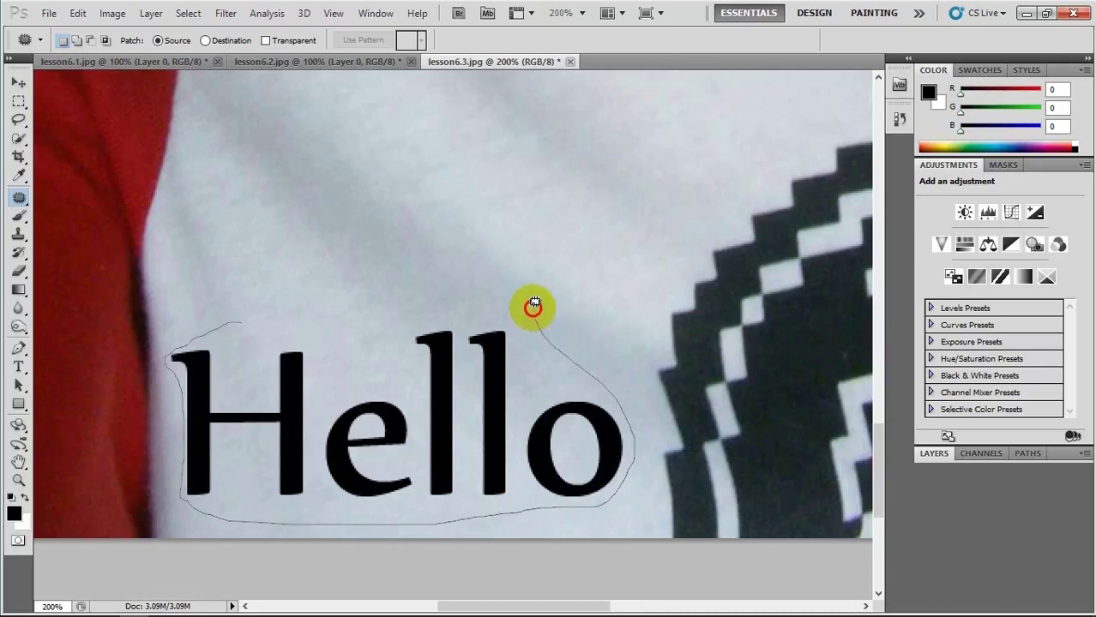
pyautogui.moveTo(534, 314); pyautogui.dragTo(531, 306)
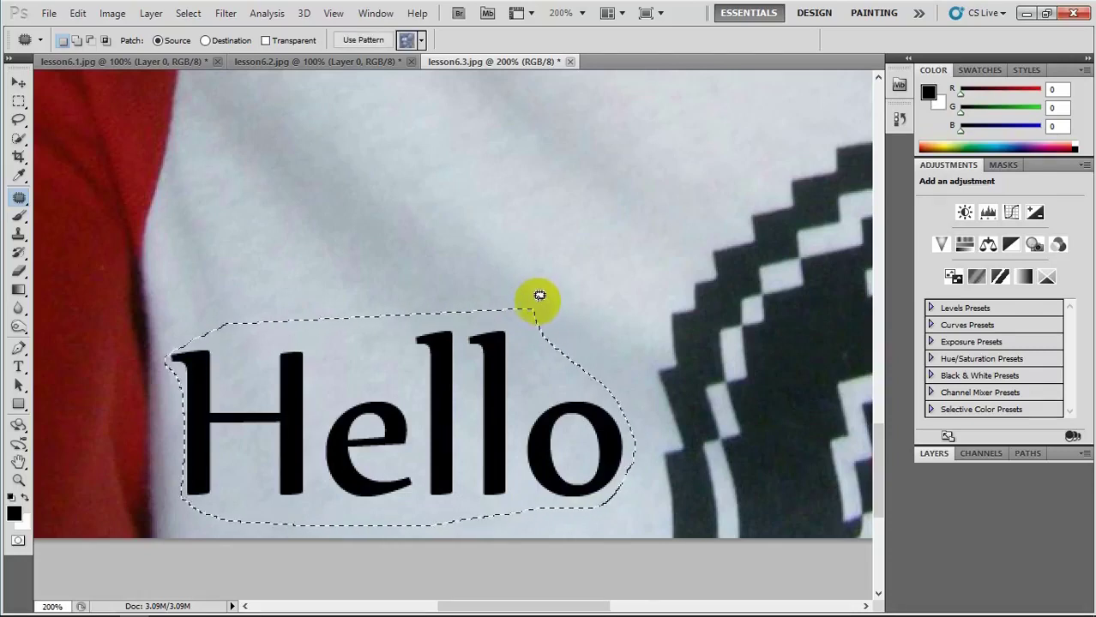
pyautogui.hotkey('ctrl', '0')
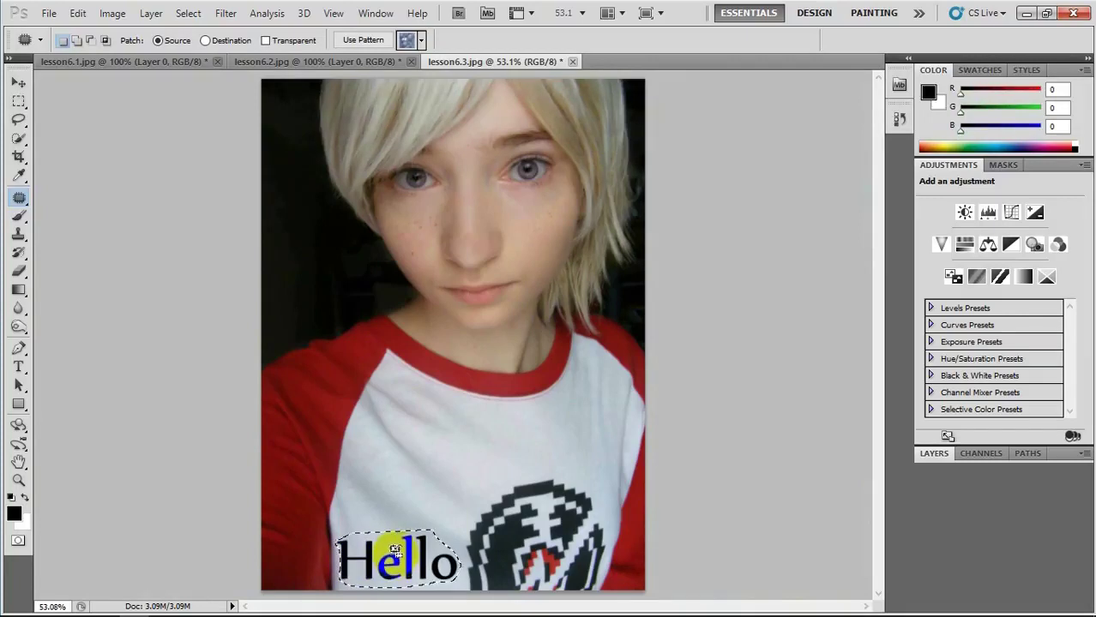
pyautogui.moveTo(395, 555)
pyautogui.mouseDown()
pyautogui.moveTo(430, 487)
pyautogui.moveTo(531, 441)
pyautogui.mouseUp()
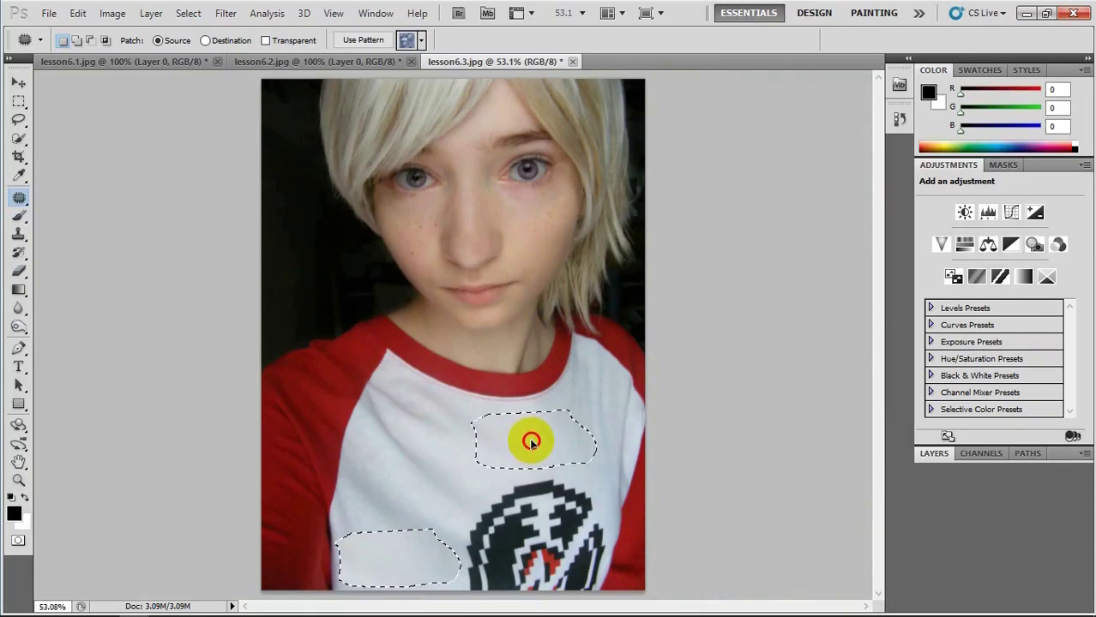
pyautogui.moveTo(531, 441); pyautogui.dragTo(528, 438)
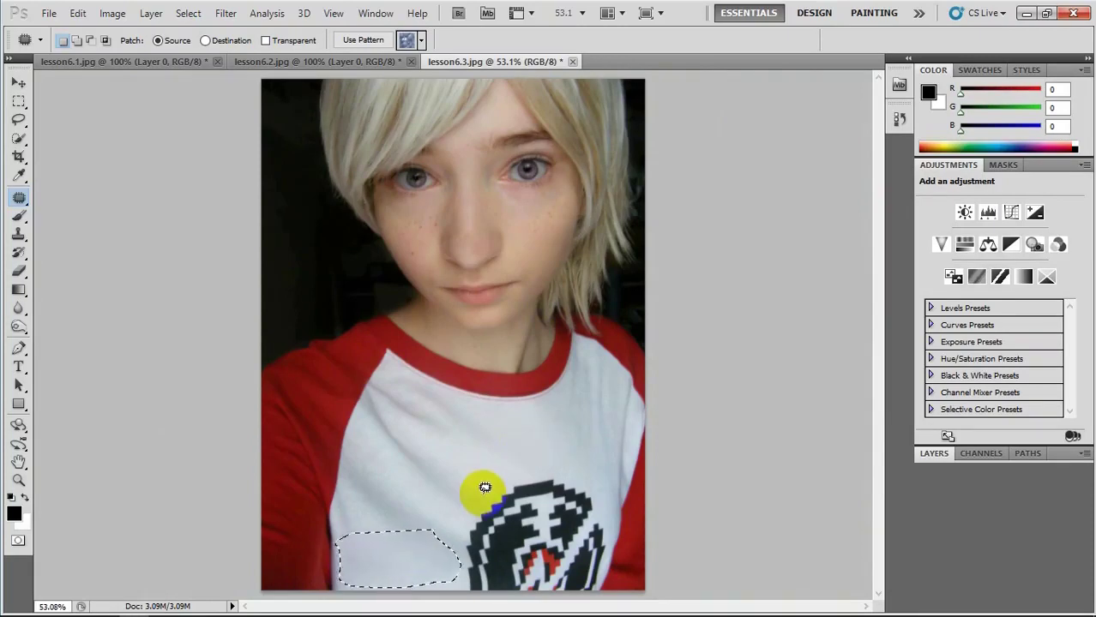
pyautogui.hotkey('ctrl', 'd')
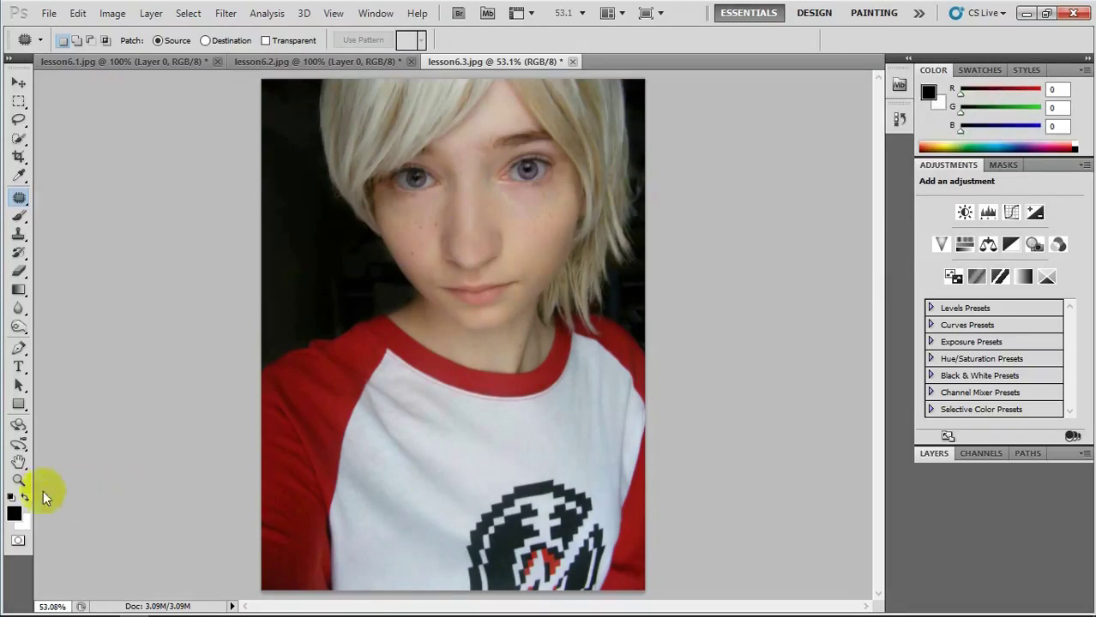
pyautogui.click(19, 483)
pyautogui.click(455, 190)
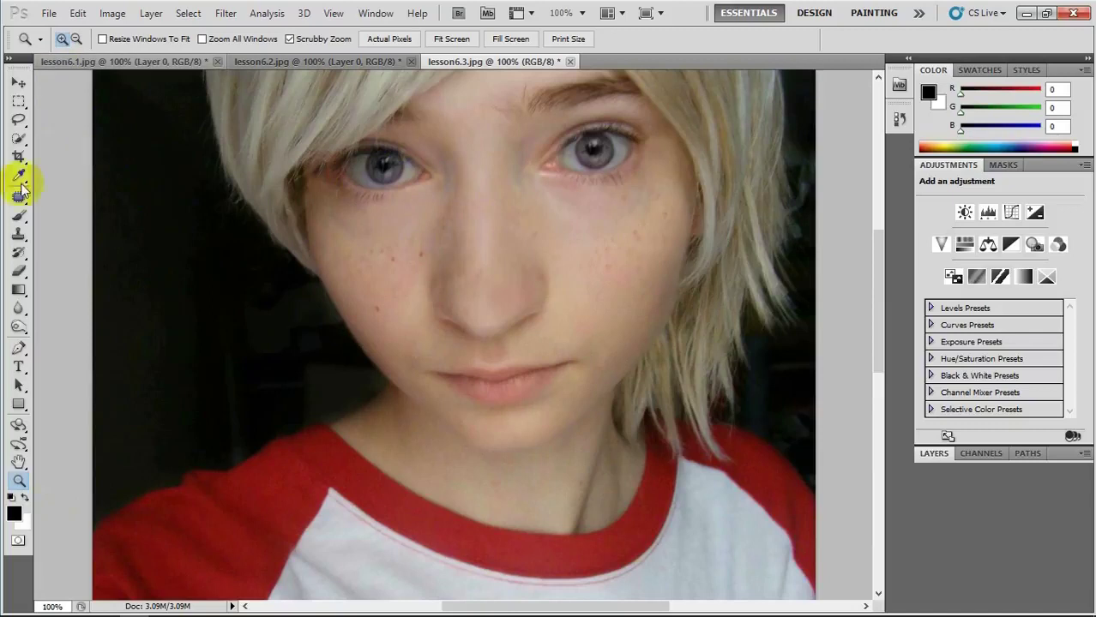
# Set the Dodge Tool to a 30 px brush with Midtones range.
pyautogui.click(22, 321)
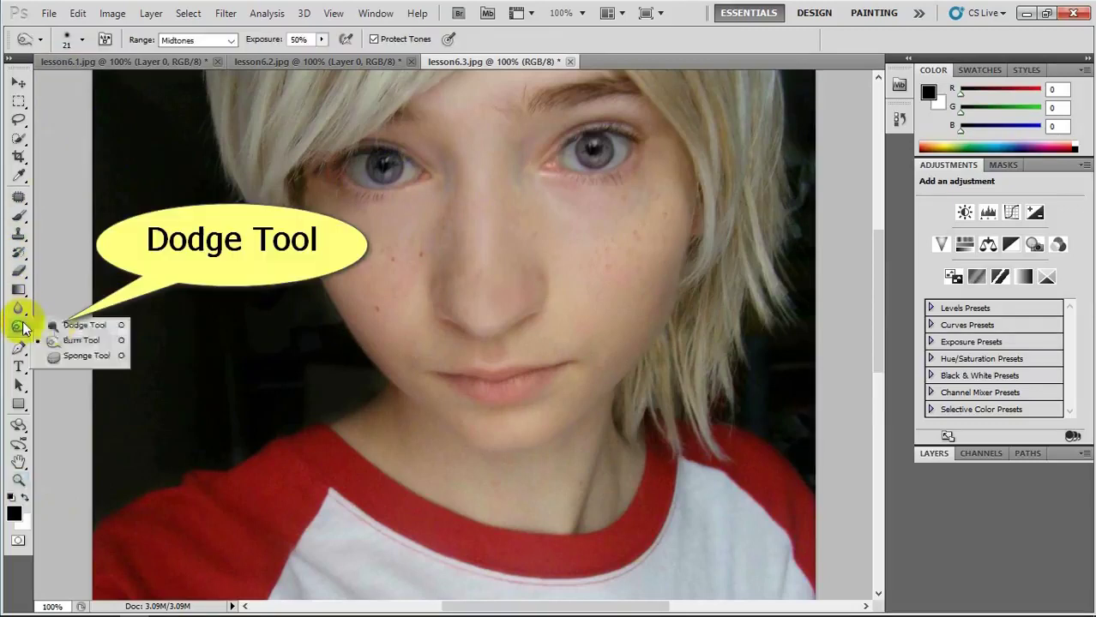
pyautogui.click(77, 327)
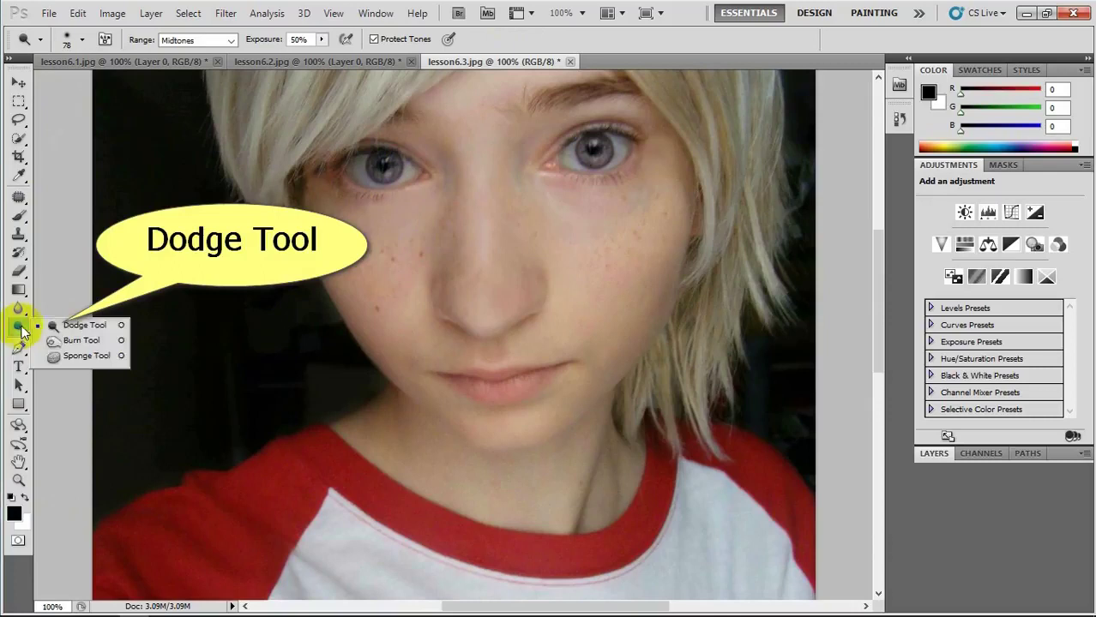
pyautogui.moveTo(20, 333); pyautogui.dragTo(59, 323)
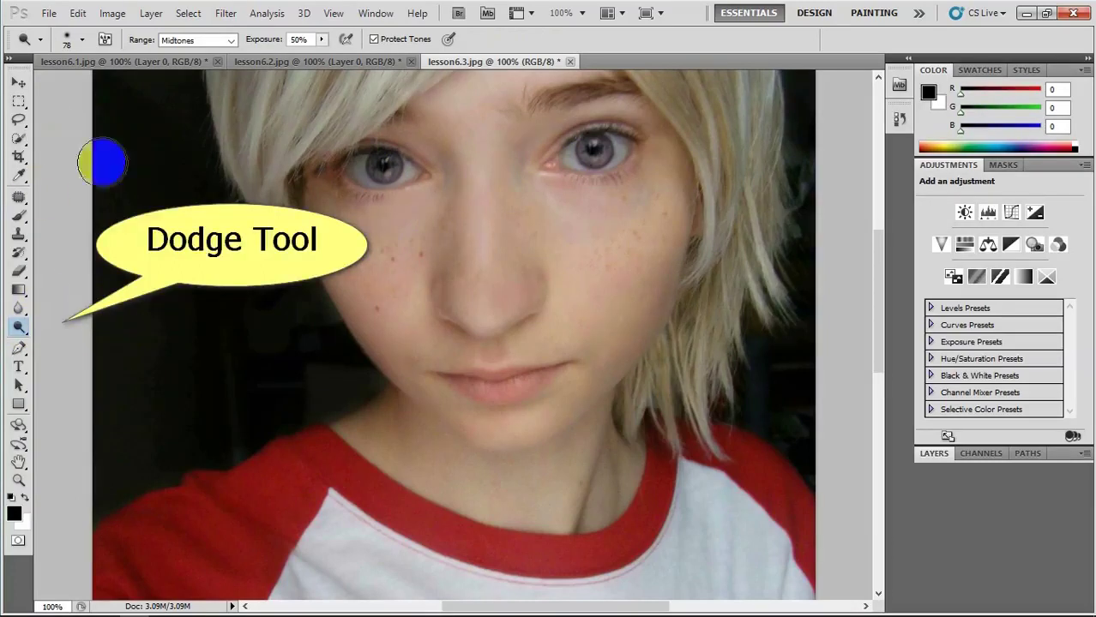
pyautogui.moveTo(434, 184); pyautogui.dragTo(322, 166)
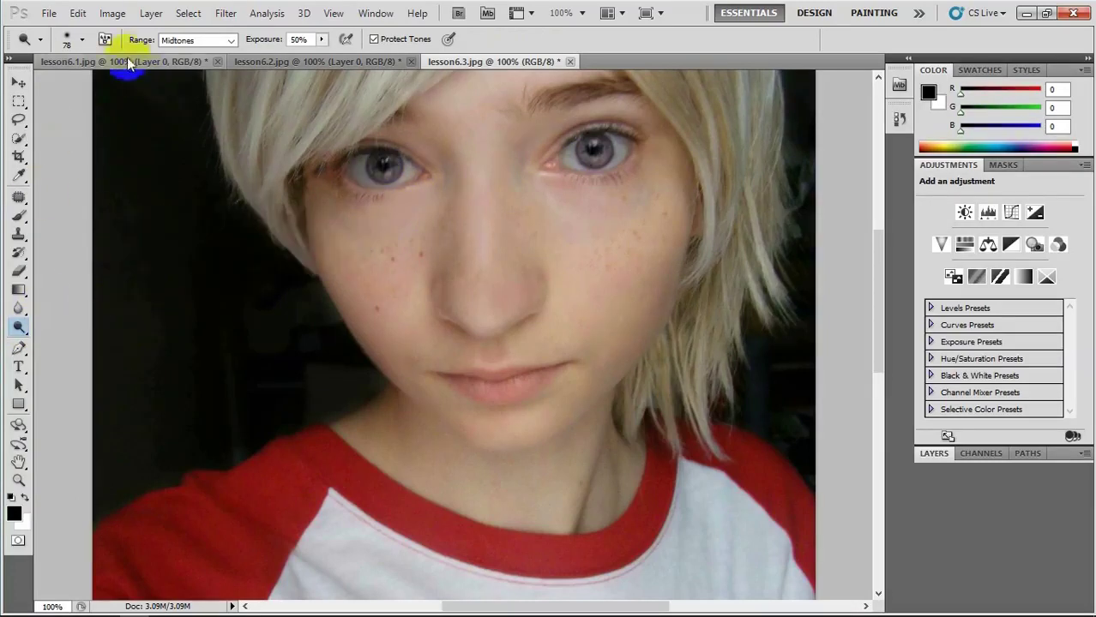
pyautogui.click(82, 39)
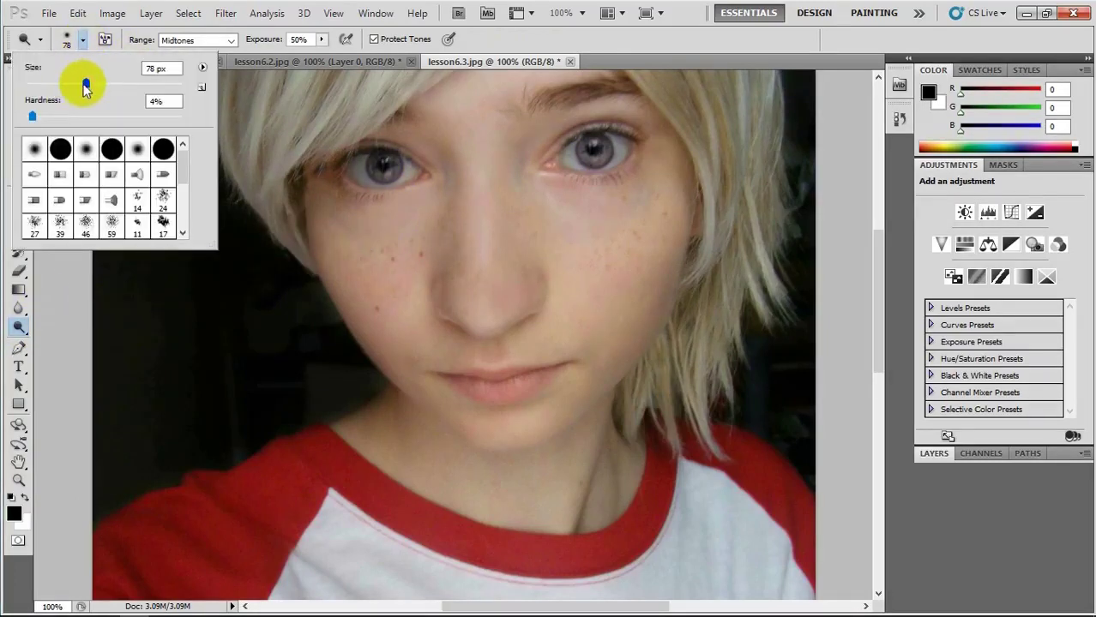
pyautogui.moveTo(85, 83); pyautogui.dragTo(49, 83)
pyautogui.moveTo(313, 162); pyautogui.dragTo(367, 169)
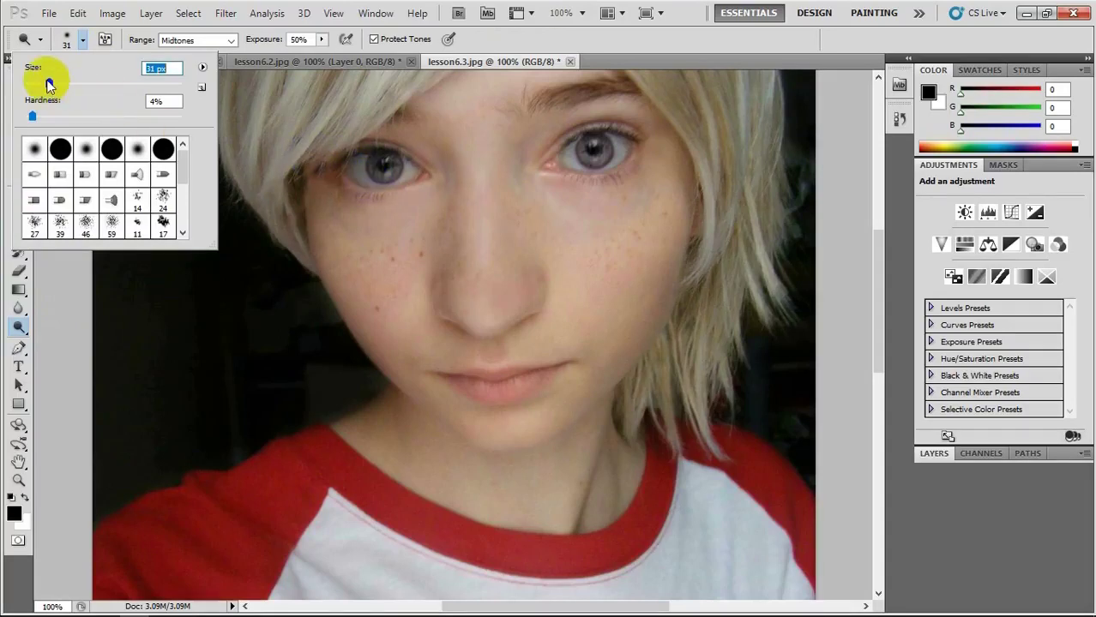
pyautogui.moveTo(45, 81); pyautogui.dragTo(46, 82)
pyautogui.write('30')
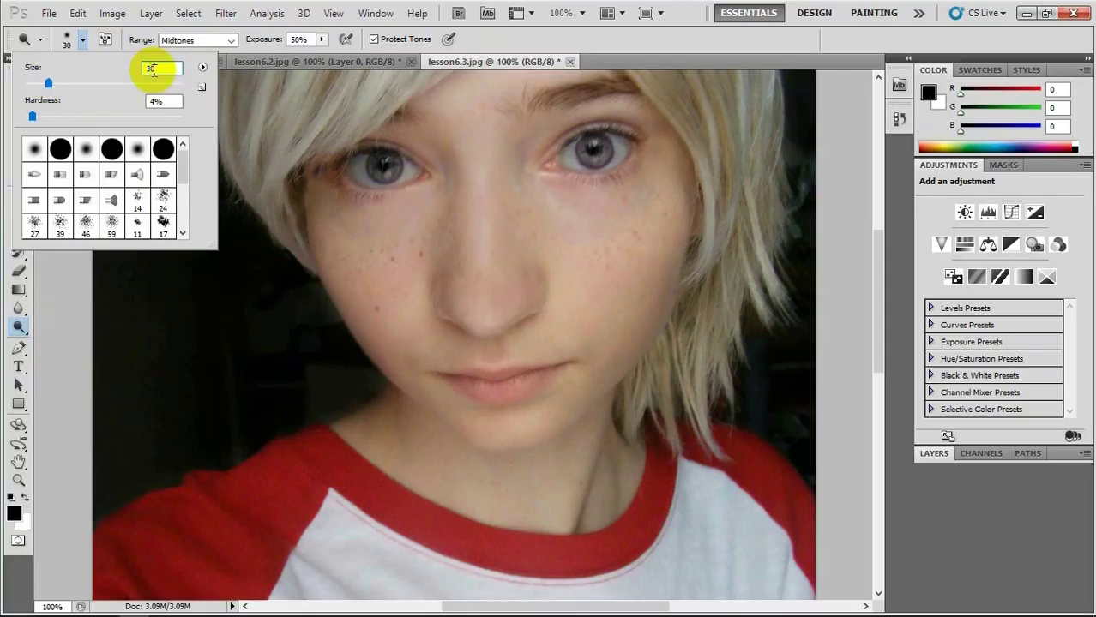
pyautogui.press('Return')
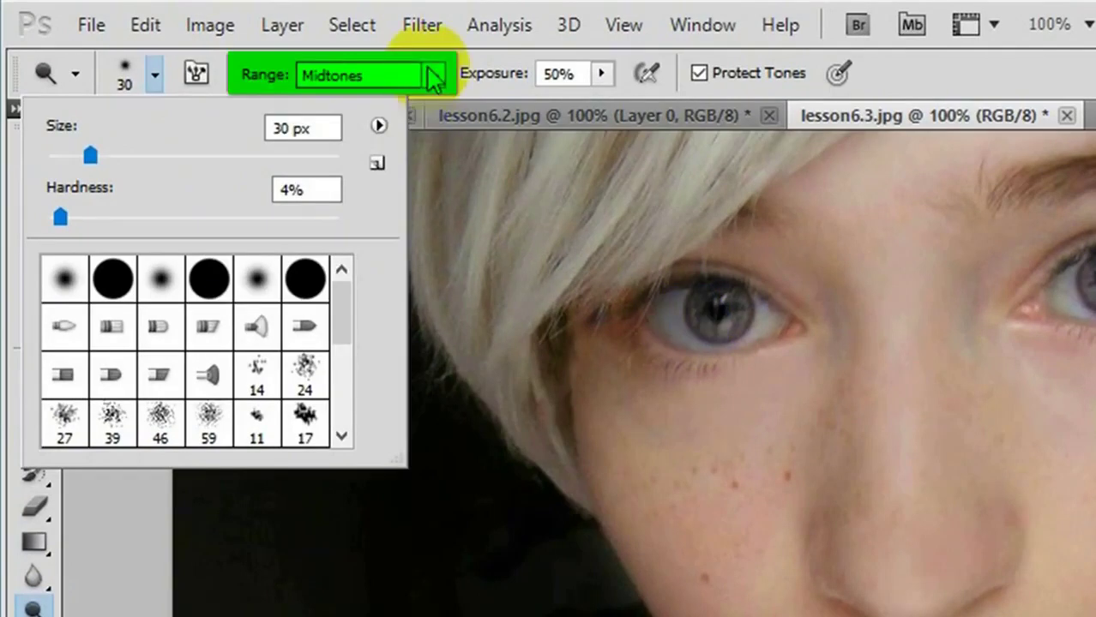
pyautogui.click(430, 76)
pyautogui.click(384, 131)
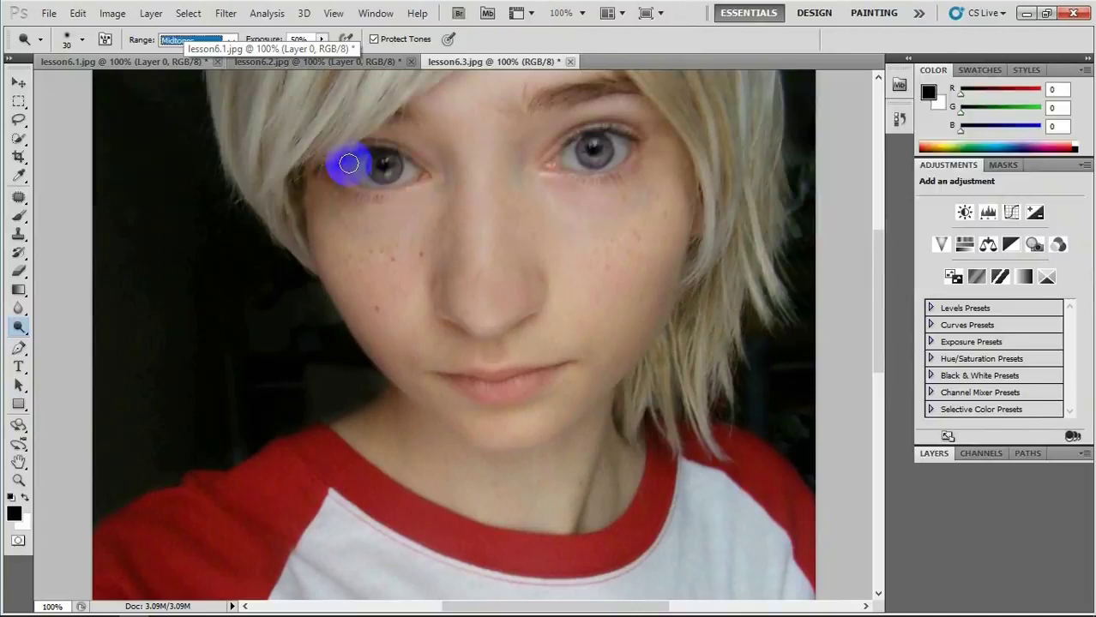
# Dodge both irises brighter, then fit the photo on screen.
pyautogui.moveTo(348, 163)
pyautogui.mouseDown()
pyautogui.moveTo(401, 163)
pyautogui.moveTo(345, 174)
pyautogui.moveTo(413, 174)
pyautogui.mouseUp()
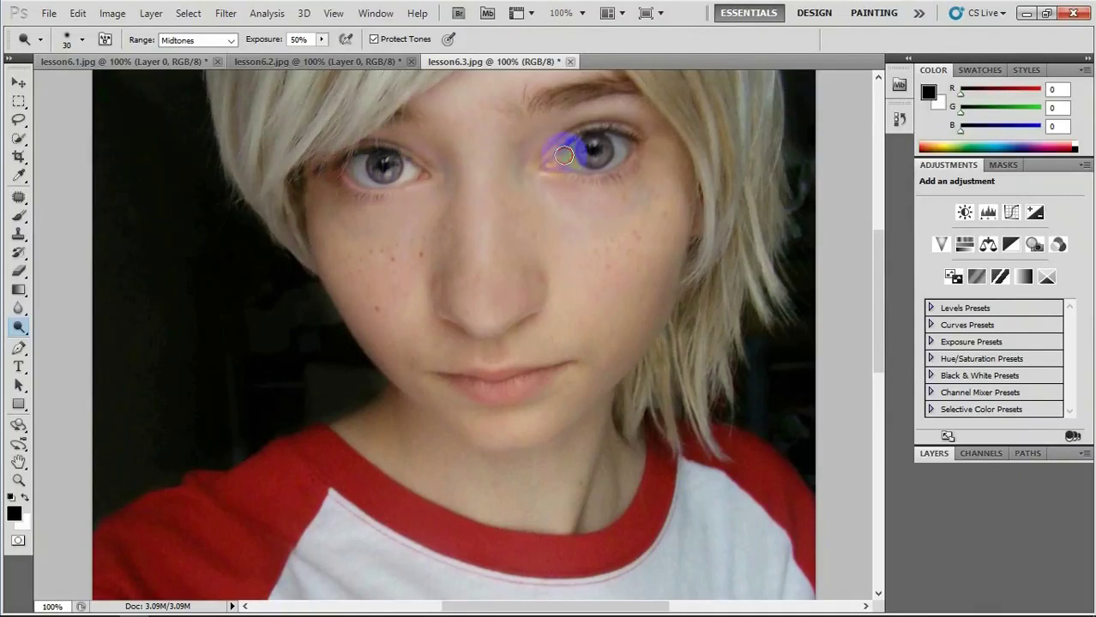
pyautogui.moveTo(593, 152)
pyautogui.mouseDown()
pyautogui.moveTo(589, 162)
pyautogui.moveTo(558, 165)
pyautogui.mouseUp()
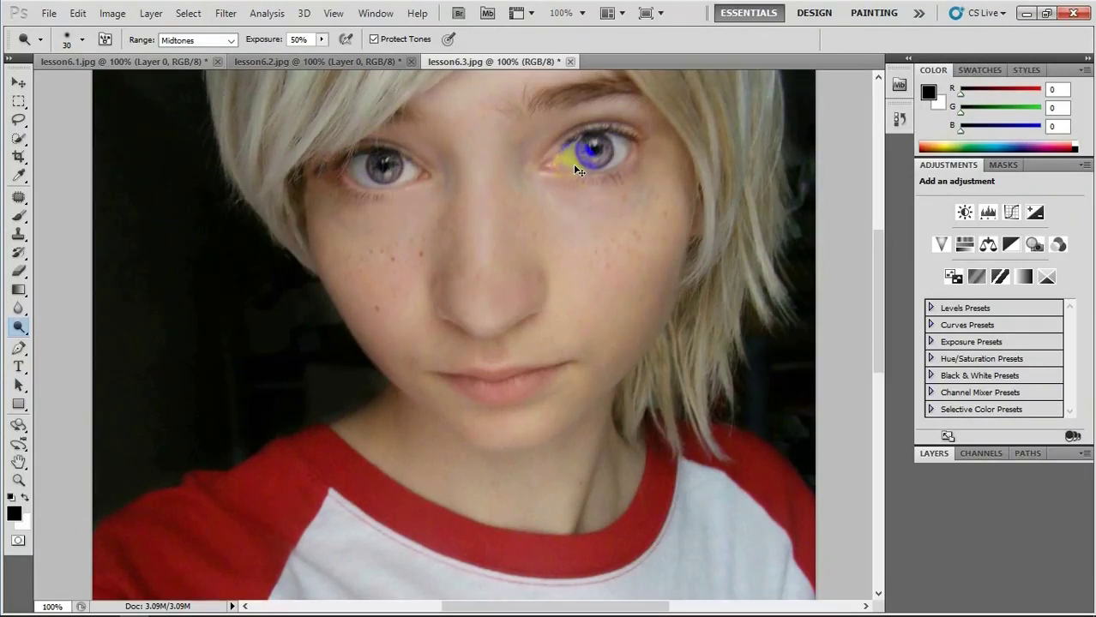
pyautogui.hotkey('ctrl', '0')
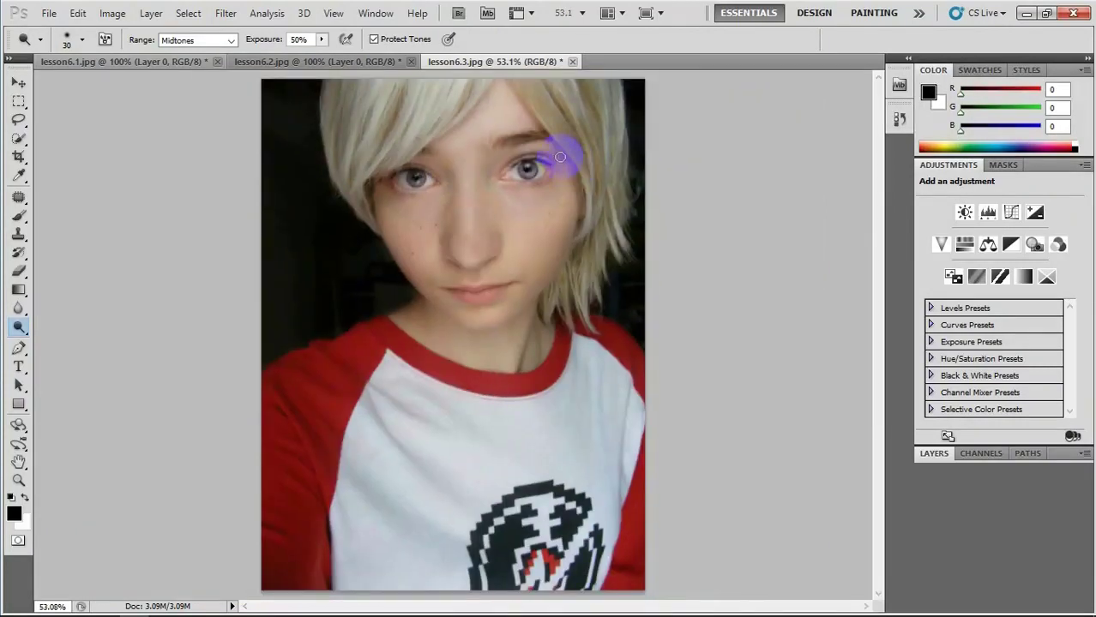
pyautogui.click(560, 157)
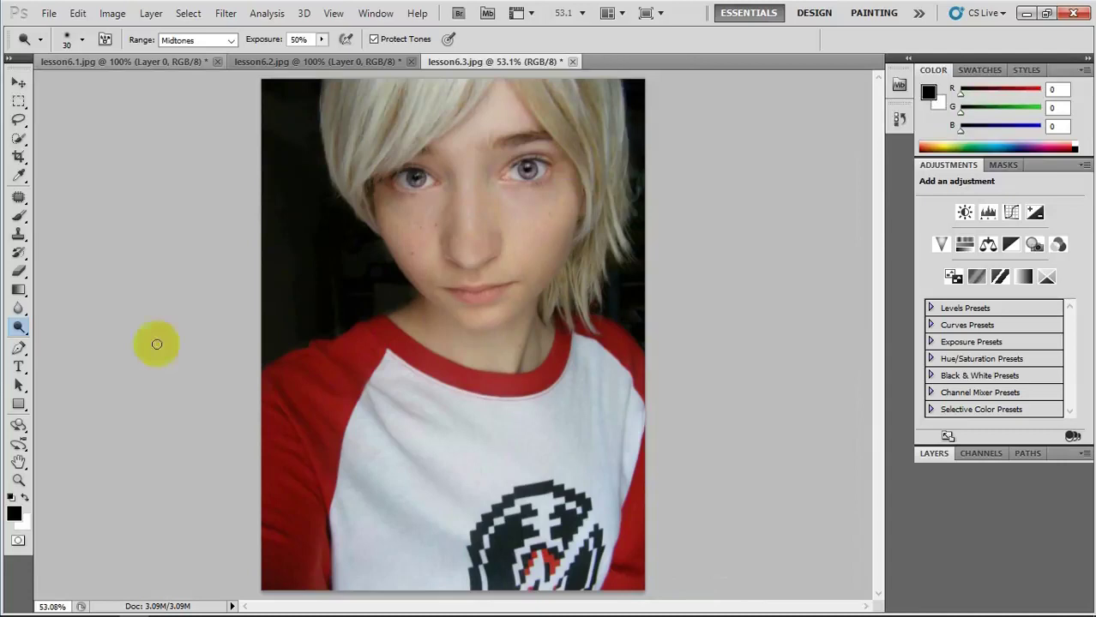
# Switch to the Burn Tool and set its brush size to 99 px.
pyautogui.click(21, 329)
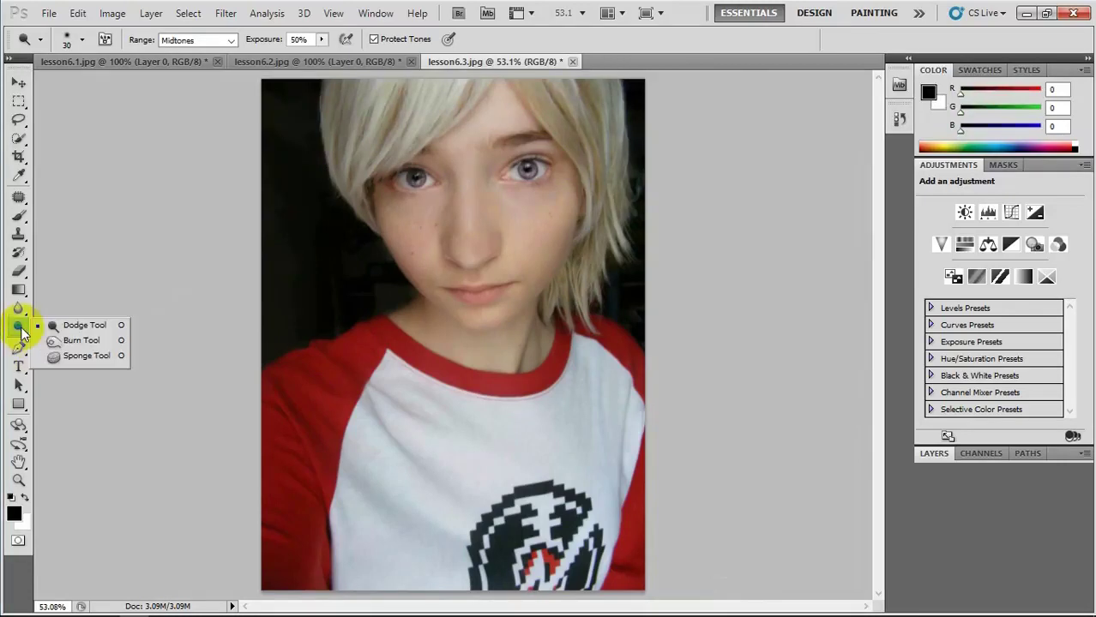
pyautogui.click(69, 341)
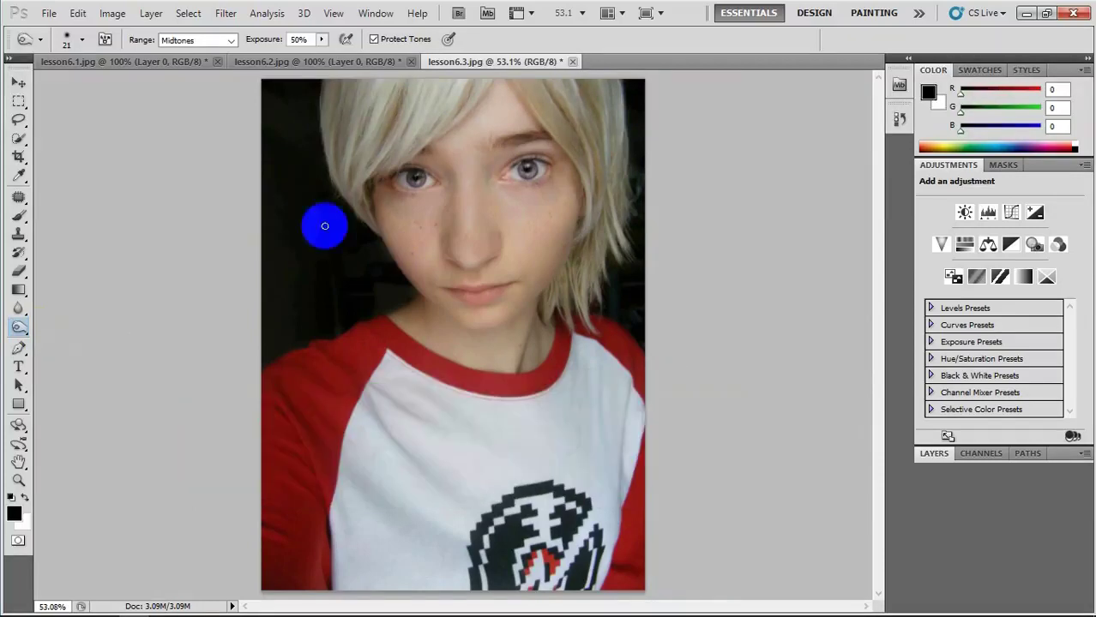
pyautogui.click(84, 40)
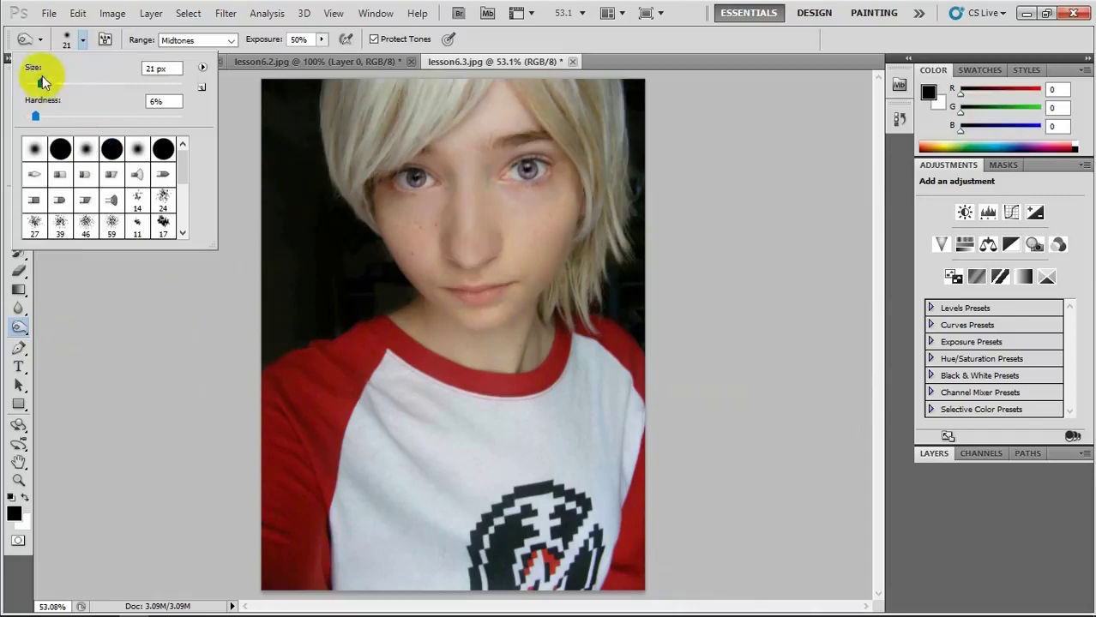
pyautogui.moveTo(42, 82); pyautogui.dragTo(101, 82)
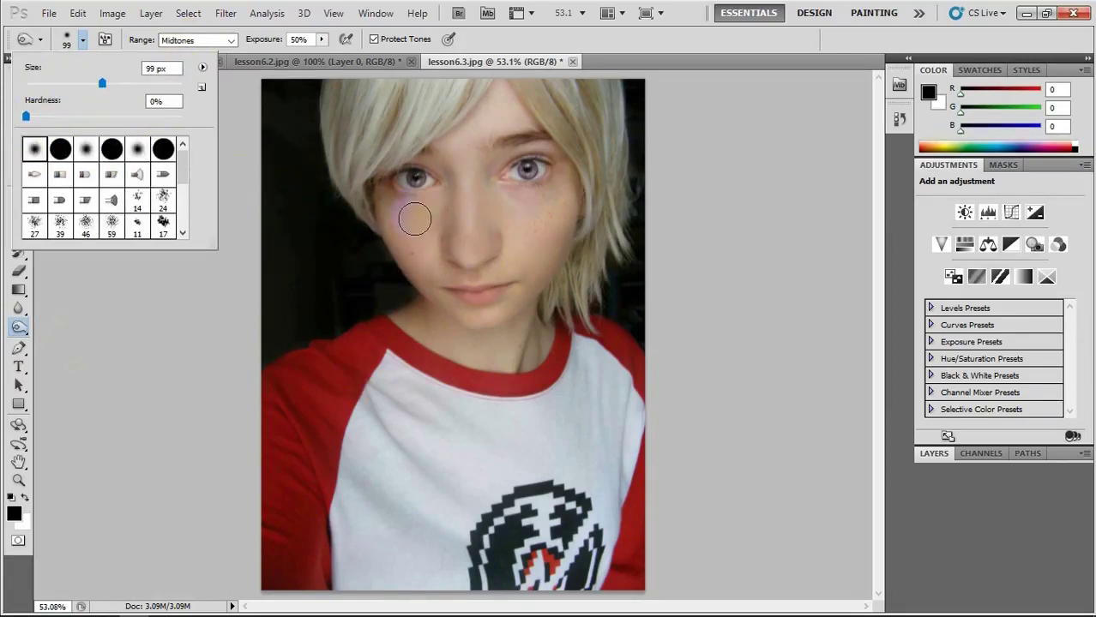
# Trial-burn the cheeks, chin and neck, undo it, then minimize Photoshop to Bridge.
pyautogui.moveTo(415, 221)
pyautogui.mouseDown()
pyautogui.moveTo(425, 213)
pyautogui.moveTo(513, 224)
pyautogui.moveTo(481, 289)
pyautogui.moveTo(560, 223)
pyautogui.moveTo(484, 164)
pyautogui.moveTo(525, 93)
pyautogui.moveTo(455, 144)
pyautogui.moveTo(412, 223)
pyautogui.moveTo(462, 292)
pyautogui.moveTo(521, 284)
pyautogui.moveTo(577, 186)
pyautogui.moveTo(472, 306)
pyautogui.moveTo(482, 304)
pyautogui.mouseUp()
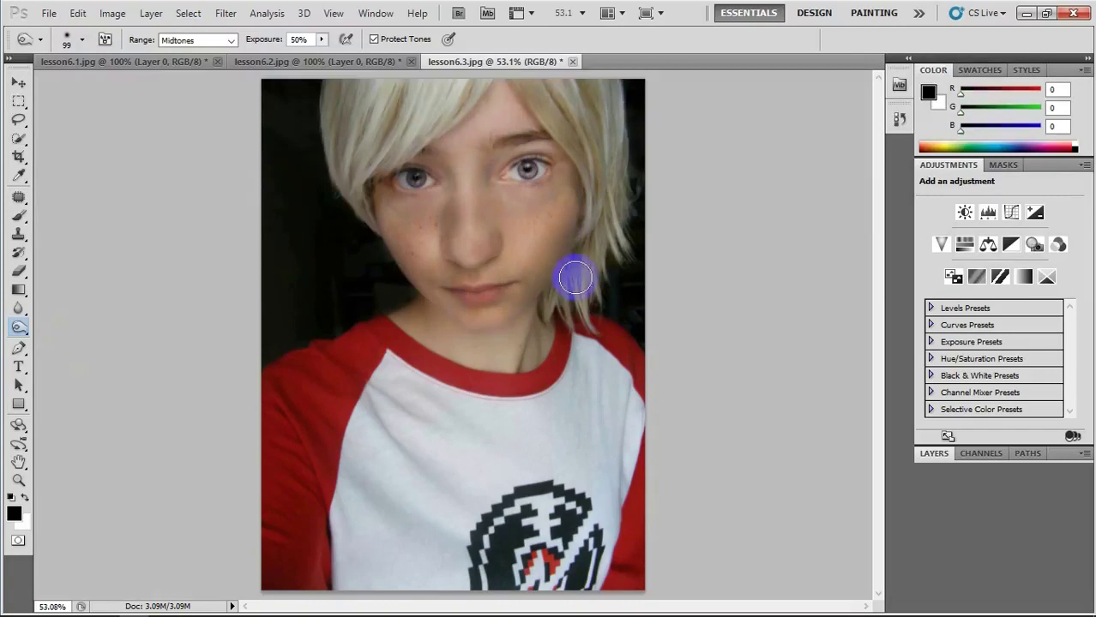
pyautogui.moveTo(574, 277); pyautogui.dragTo(519, 331)
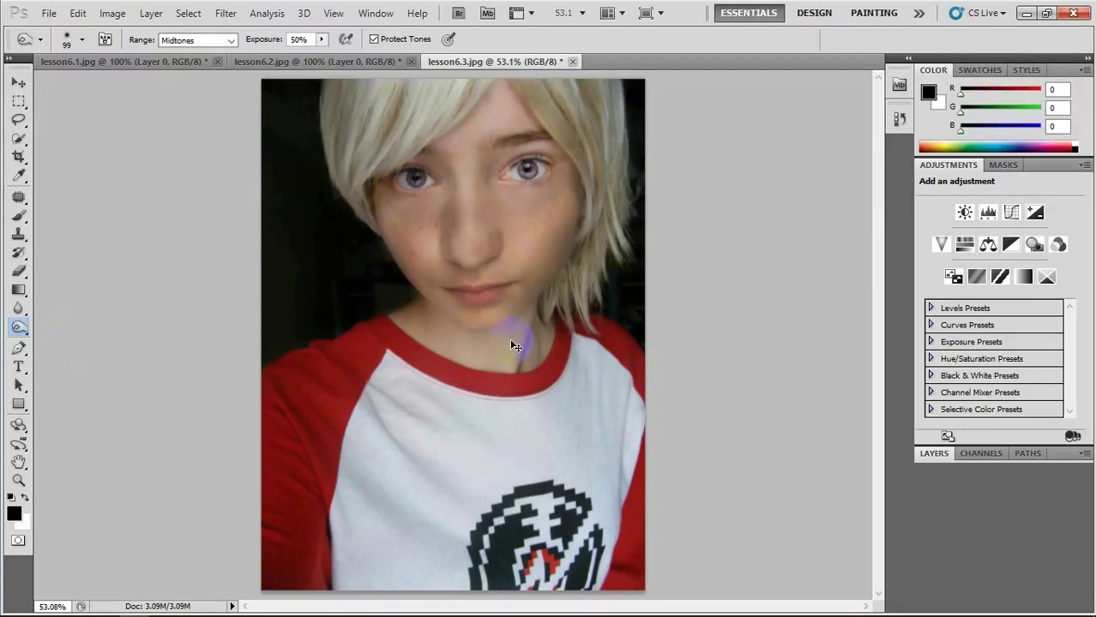
pyautogui.hotkey('ctrl', 'alt', 'z')
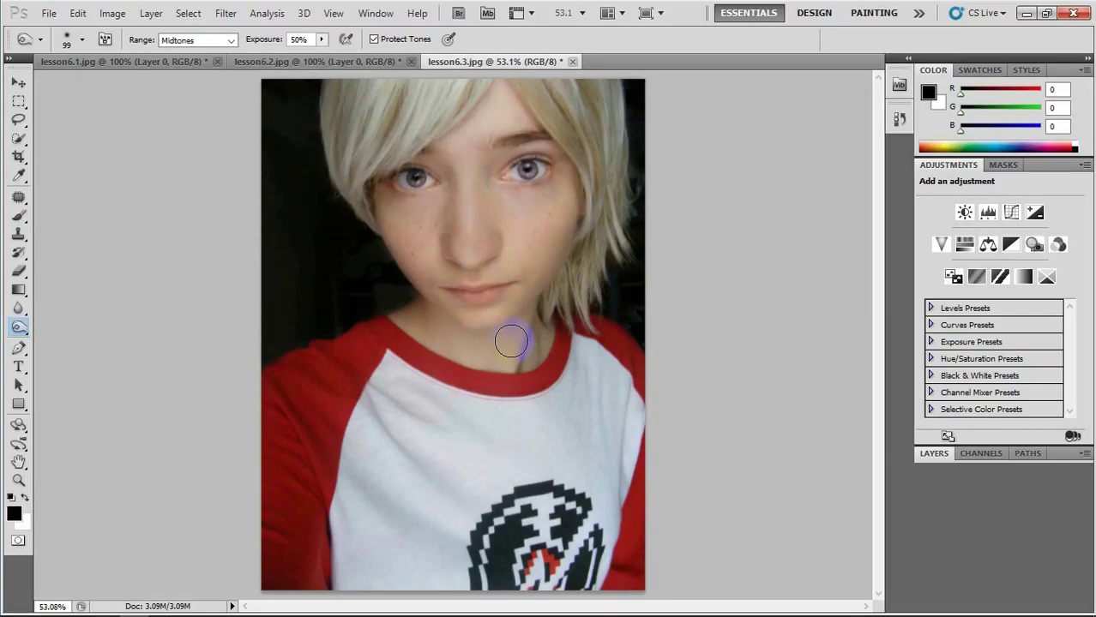
pyautogui.click(1025, 15)
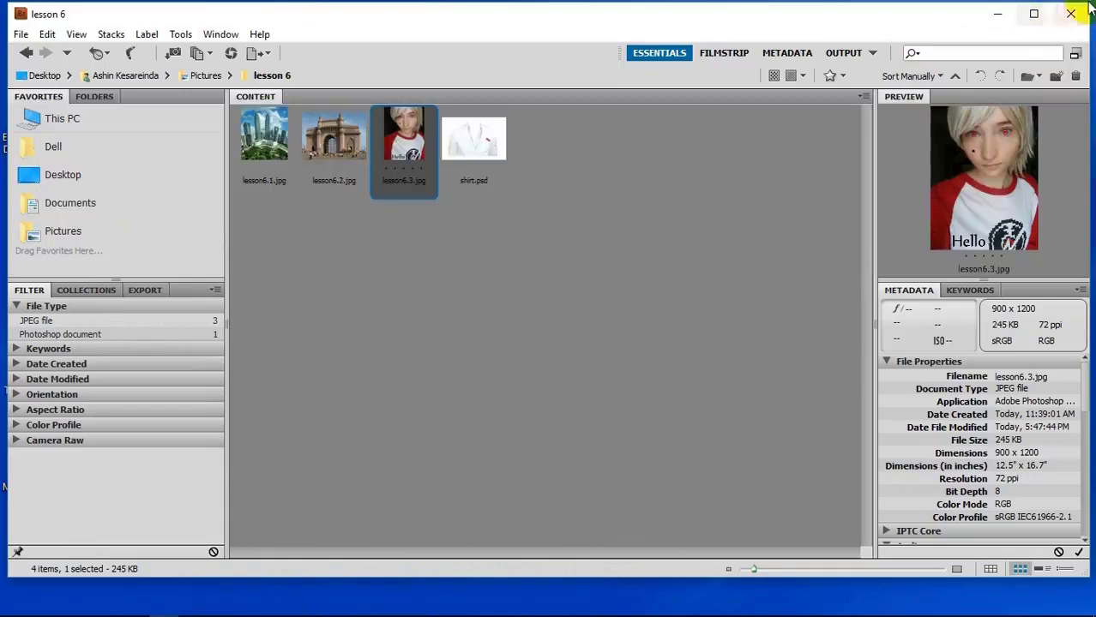